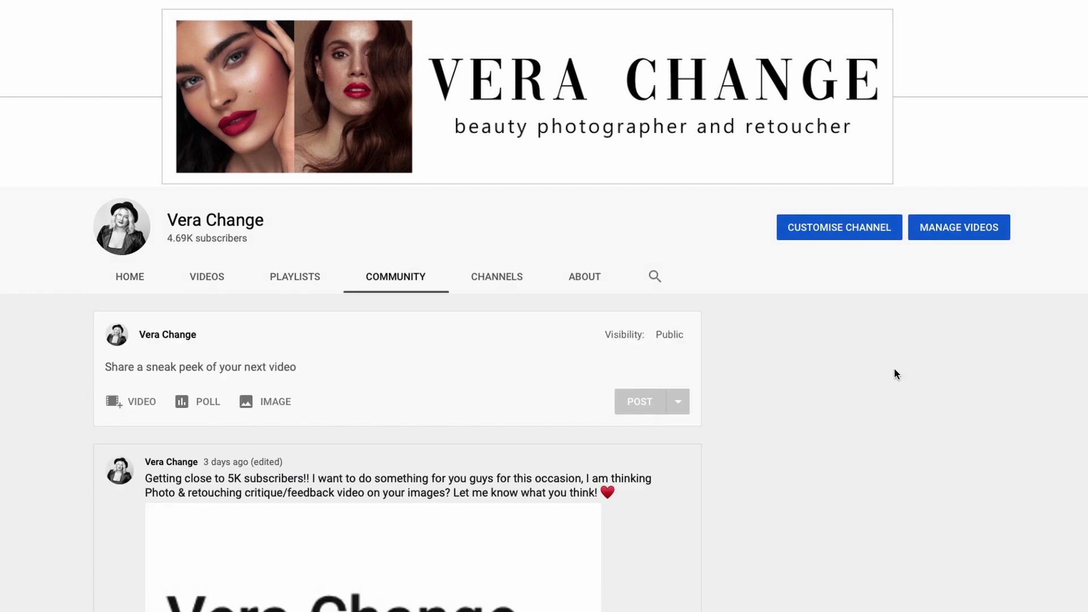
{"action": "scroll", "coordinate": [895, 370], "scroll_direction": "down", "scroll_amount": 7}
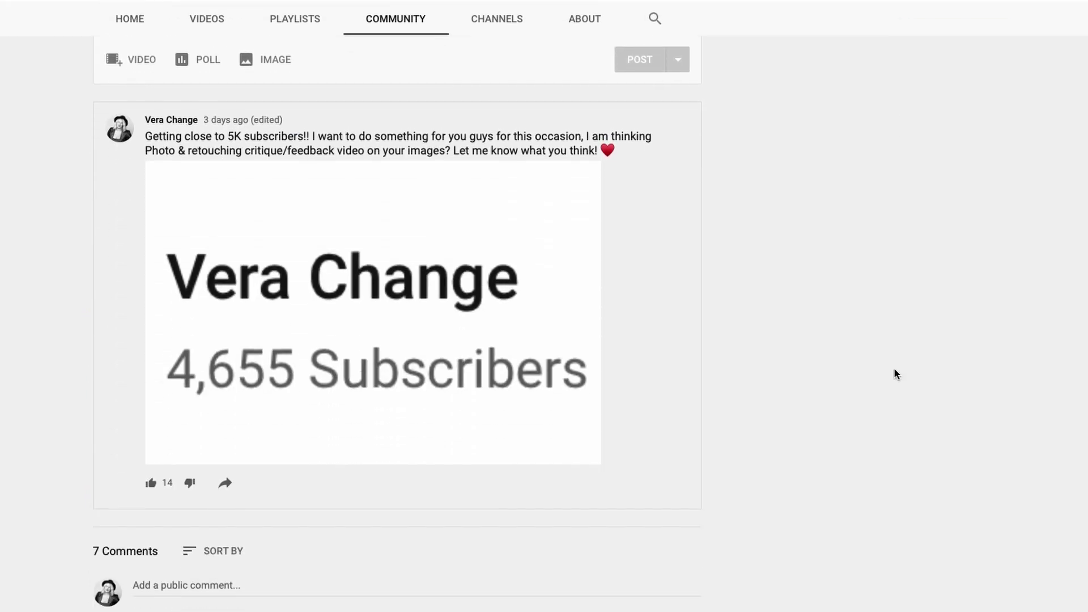
{"action": "scroll", "coordinate": [894, 370], "scroll_direction": "down", "scroll_amount": 6}
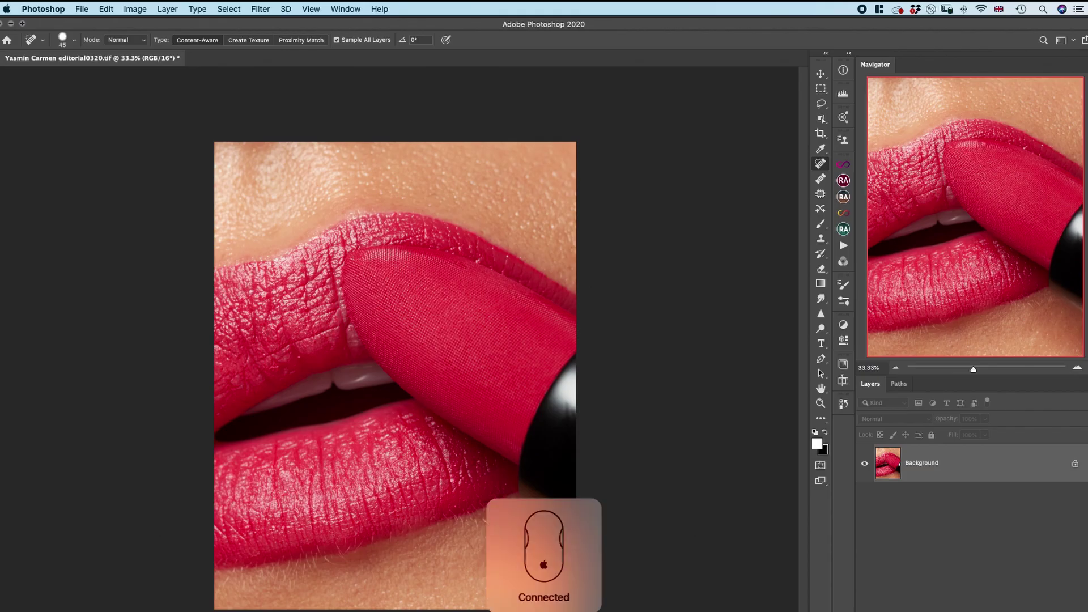
Duplicate the Background layer and add an empty layer above the copy
{"action": "left_click_drag", "start_coordinate": [1042, 465], "coordinate": [1020, 611]}
{"action": "left_click", "coordinate": [1020, 611]}
Remove the light hairs along the lower lip's bottom edge with a 9 px Spot Healing Brush in Darken mode
{"action": "key", "text": "super+plus"}
{"action": "key", "text": "super+plus"}
{"action": "key", "text": "super+plus"}
{"action": "scroll", "coordinate": [365, 508], "scroll_direction": "down", "scroll_amount": 10}
{"action": "left_click", "coordinate": [126, 40]}
{"action": "left_click", "coordinate": [120, 86]}
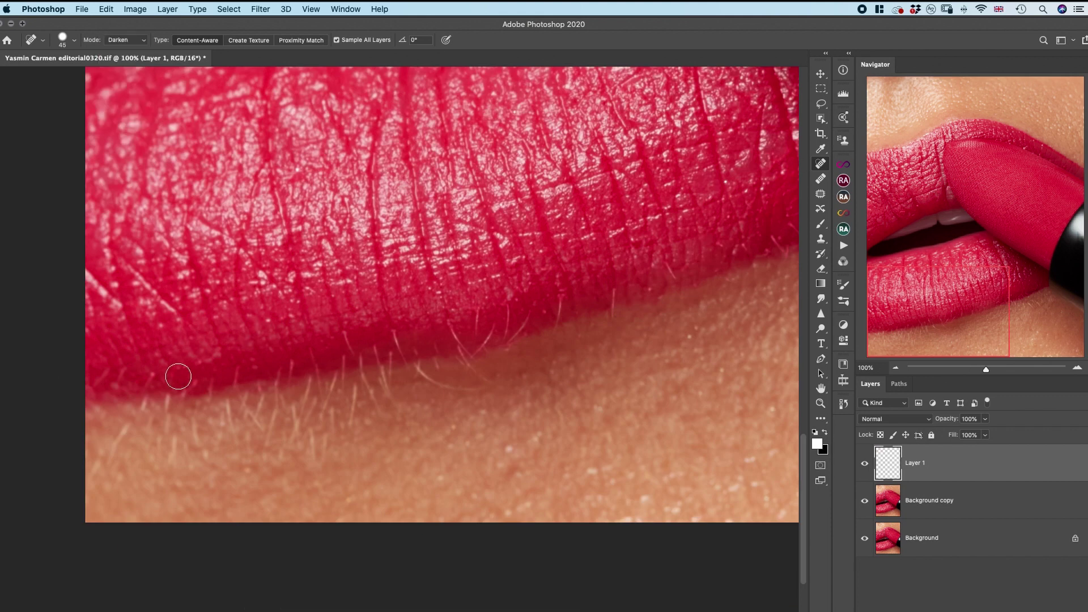
{"action": "key", "text": "bracketleft"}
{"action": "key", "text": "bracketleft"}
{"action": "key", "text": "bracketleft"}
{"action": "key", "text": "bracketleft"}
{"action": "key", "text": "bracketleft"}
{"action": "key", "text": "bracketleft"}
{"action": "key", "text": "bracketleft"}
{"action": "key", "text": "bracketleft"}
{"action": "left_click_drag", "start_coordinate": [239, 367], "coordinate": [235, 386]}
{"action": "left_click_drag", "start_coordinate": [292, 360], "coordinate": [277, 399]}
{"action": "left_click_drag", "start_coordinate": [344, 332], "coordinate": [351, 351]}
{"action": "mouse_move", "coordinate": [344, 357]}
{"action": "left_mouse_down"}
{"action": "mouse_move", "coordinate": [343, 391]}
{"action": "mouse_move", "coordinate": [371, 396]}
{"action": "left_mouse_up"}
{"action": "left_click_drag", "start_coordinate": [357, 388], "coordinate": [352, 421]}
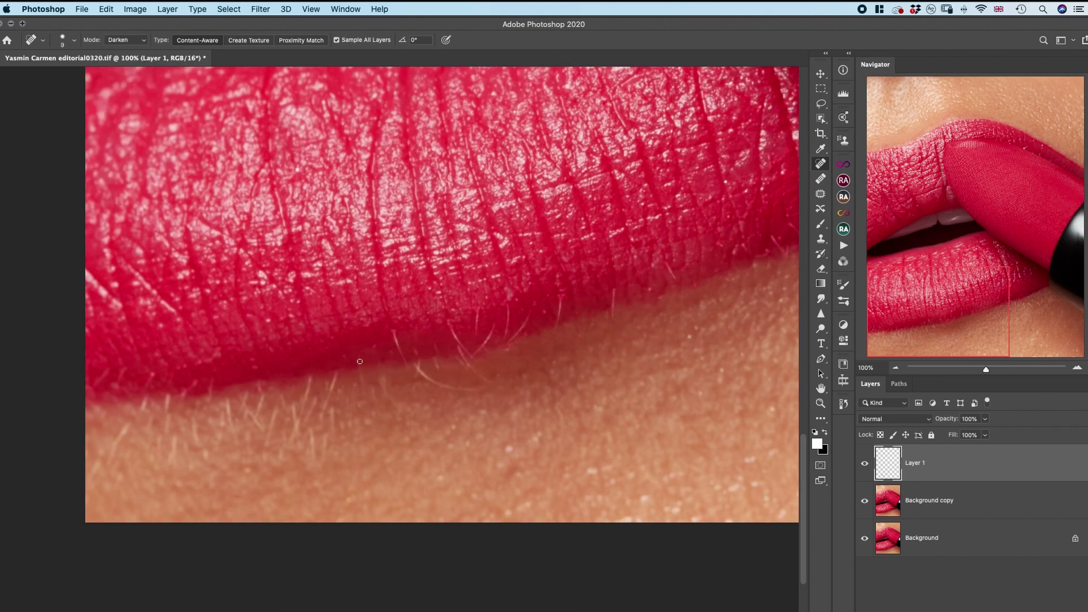
Heal the remaining light hairs on the skin below the left part of the lower lip
{"action": "left_click_drag", "start_coordinate": [309, 379], "coordinate": [294, 417]}
{"action": "mouse_move", "coordinate": [298, 429]}
{"action": "left_mouse_down"}
{"action": "mouse_move", "coordinate": [286, 457]}
{"action": "mouse_move", "coordinate": [314, 456]}
{"action": "left_mouse_up"}
{"action": "left_click_drag", "start_coordinate": [275, 412], "coordinate": [268, 435]}
{"action": "mouse_move", "coordinate": [242, 398]}
{"action": "left_mouse_down"}
{"action": "mouse_move", "coordinate": [263, 429]}
{"action": "mouse_move", "coordinate": [231, 426]}
{"action": "left_mouse_up"}
{"action": "left_click_drag", "start_coordinate": [224, 416], "coordinate": [215, 451]}
{"action": "left_click_drag", "start_coordinate": [193, 420], "coordinate": [197, 440]}
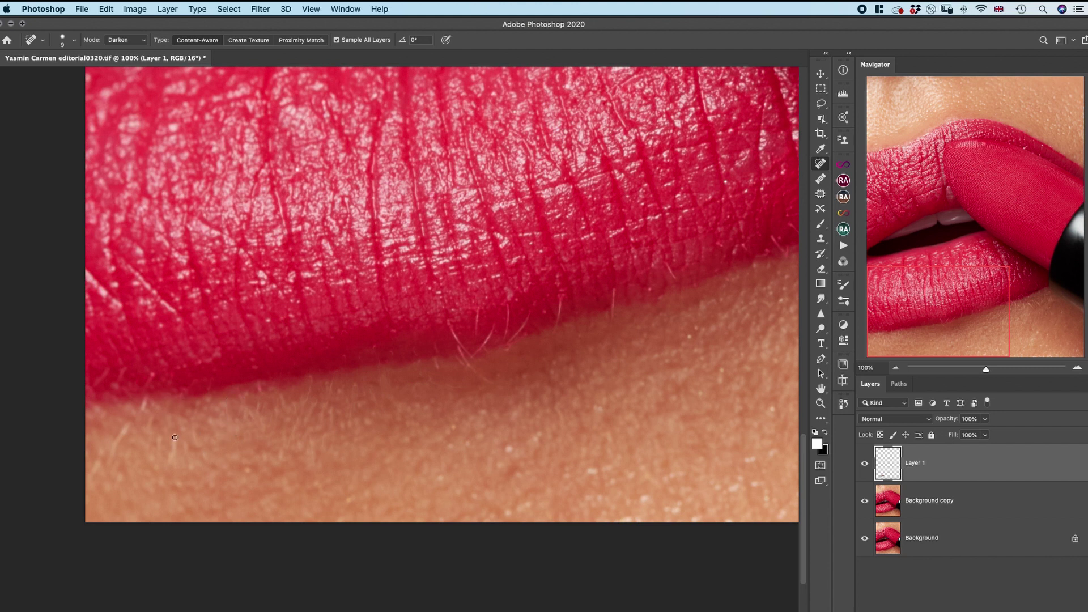
Heal the light hairs crossing the middle and right part of the lower lip's bottom edge and specks on the skin below
{"action": "left_click_drag", "start_coordinate": [333, 383], "coordinate": [311, 406]}
{"action": "left_click_drag", "start_coordinate": [492, 330], "coordinate": [475, 355]}
{"action": "left_click_drag", "start_coordinate": [459, 346], "coordinate": [489, 381]}
{"action": "left_click_drag", "start_coordinate": [478, 307], "coordinate": [475, 333]}
{"action": "left_click_drag", "start_coordinate": [509, 305], "coordinate": [506, 336]}
{"action": "left_click_drag", "start_coordinate": [528, 317], "coordinate": [508, 343]}
{"action": "left_click_drag", "start_coordinate": [560, 306], "coordinate": [559, 324]}
{"action": "left_click_drag", "start_coordinate": [613, 289], "coordinate": [612, 315]}
{"action": "mouse_move", "coordinate": [667, 264]}
{"action": "left_mouse_down"}
{"action": "mouse_move", "coordinate": [673, 276]}
{"action": "mouse_move", "coordinate": [347, 409]}
{"action": "left_mouse_up"}
{"action": "left_click_drag", "start_coordinate": [504, 365], "coordinate": [525, 382]}
{"action": "left_click_drag", "start_coordinate": [636, 370], "coordinate": [651, 394]}
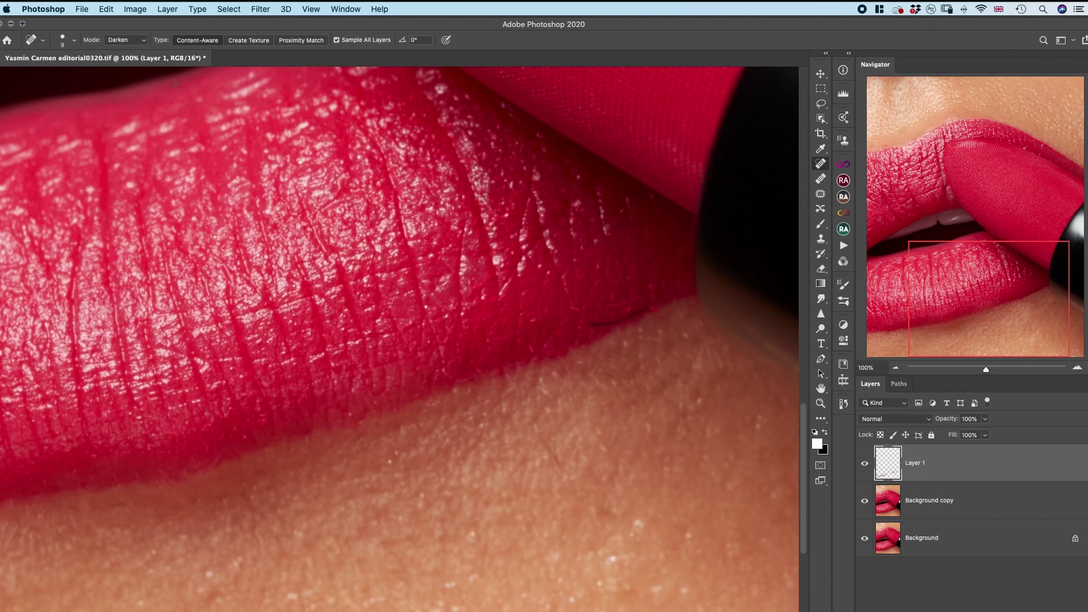
Switch the Spot Healing Brush to Lighten mode and remove the dark hair near the right corner of the lower lip
{"action": "key", "text": "shift+alt+g"}
{"action": "left_click_drag", "start_coordinate": [630, 313], "coordinate": [588, 326]}
{"action": "left_click_drag", "start_coordinate": [591, 377], "coordinate": [534, 578]}
{"action": "left_click_drag", "start_coordinate": [554, 498], "coordinate": [569, 501]}
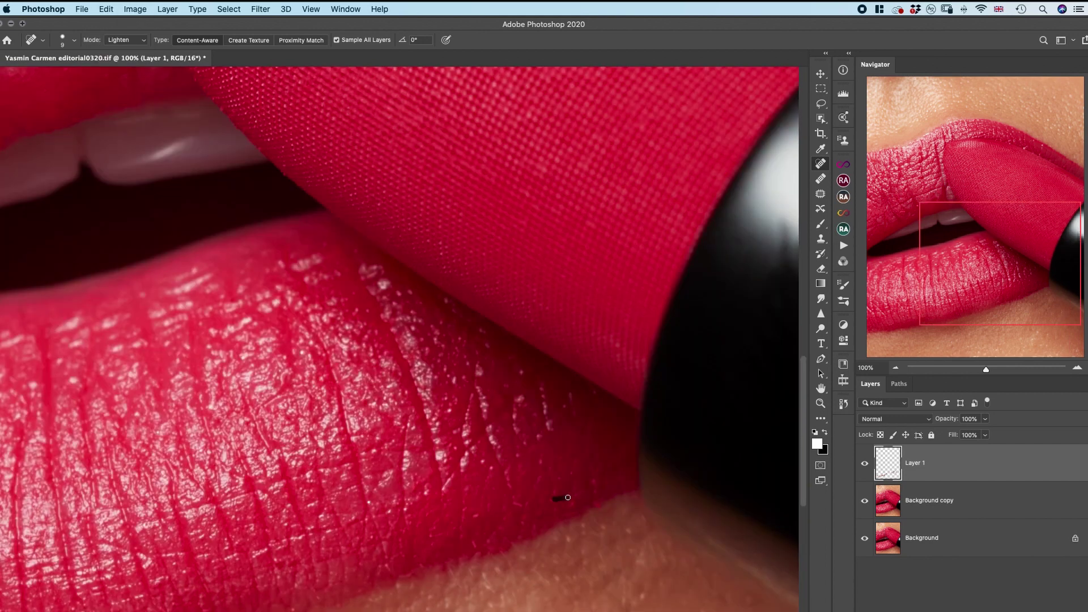
Heal the small dark marks on the skin just above the upper lip
{"action": "left_click_drag", "start_coordinate": [544, 148], "coordinate": [442, 566]}
{"action": "mouse_move", "coordinate": [317, 82]}
{"action": "left_mouse_down"}
{"action": "mouse_move", "coordinate": [214, 381]}
{"action": "mouse_move", "coordinate": [393, 424]}
{"action": "left_mouse_up"}
{"action": "left_click_drag", "start_coordinate": [346, 368], "coordinate": [369, 367]}
{"action": "left_click_drag", "start_coordinate": [365, 421], "coordinate": [362, 432]}
{"action": "left_click_drag", "start_coordinate": [612, 516], "coordinate": [620, 534]}
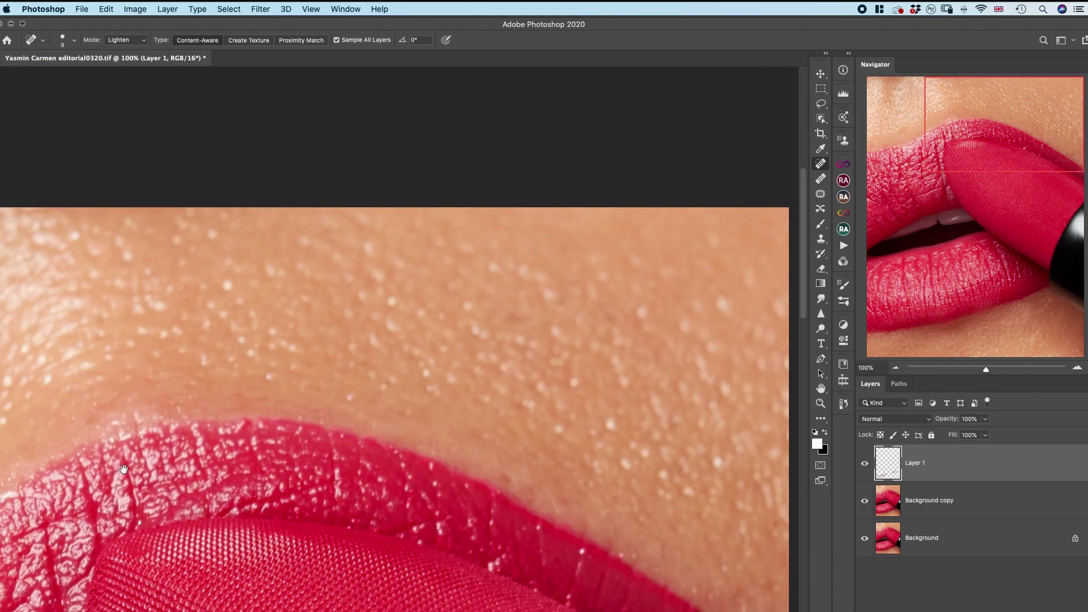
Set the Spot Healing Brush to Normal mode and heal blemishes on the skin above the upper lip
{"action": "left_click_drag", "start_coordinate": [124, 469], "coordinate": [654, 352]}
{"action": "left_click", "coordinate": [126, 40]}
{"action": "left_click", "coordinate": [126, 15]}
{"action": "left_click_drag", "start_coordinate": [299, 367], "coordinate": [194, 413]}
{"action": "left_click_drag", "start_coordinate": [573, 210], "coordinate": [584, 240]}
{"action": "left_click_drag", "start_coordinate": [587, 227], "coordinate": [431, 264]}
Clone over uneven bright texture above the upper lip with a 20 px Clone Stamp in Darken mode
{"action": "key", "text": "s"}
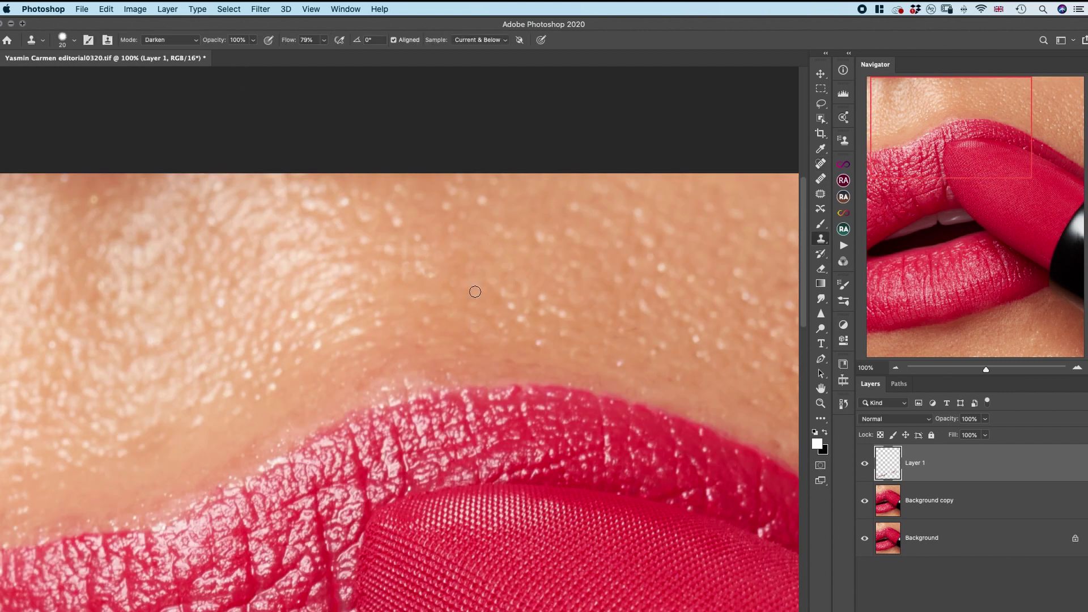
{"action": "left_click_drag", "start_coordinate": [651, 238], "coordinate": [651, 281]}
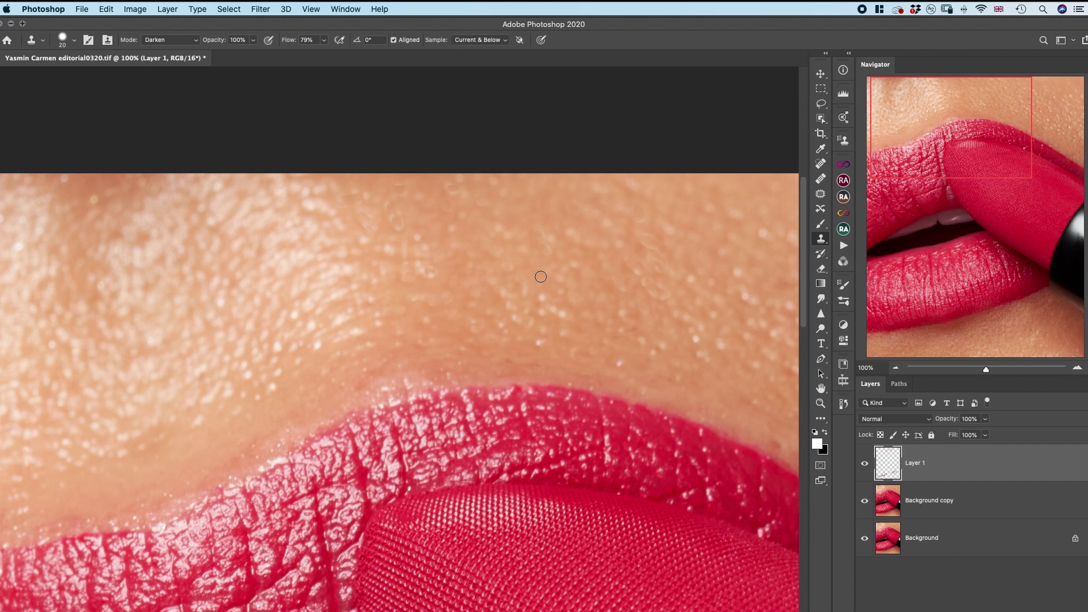
{"action": "scroll", "coordinate": [324, 316], "scroll_direction": "right", "scroll_amount": 5}
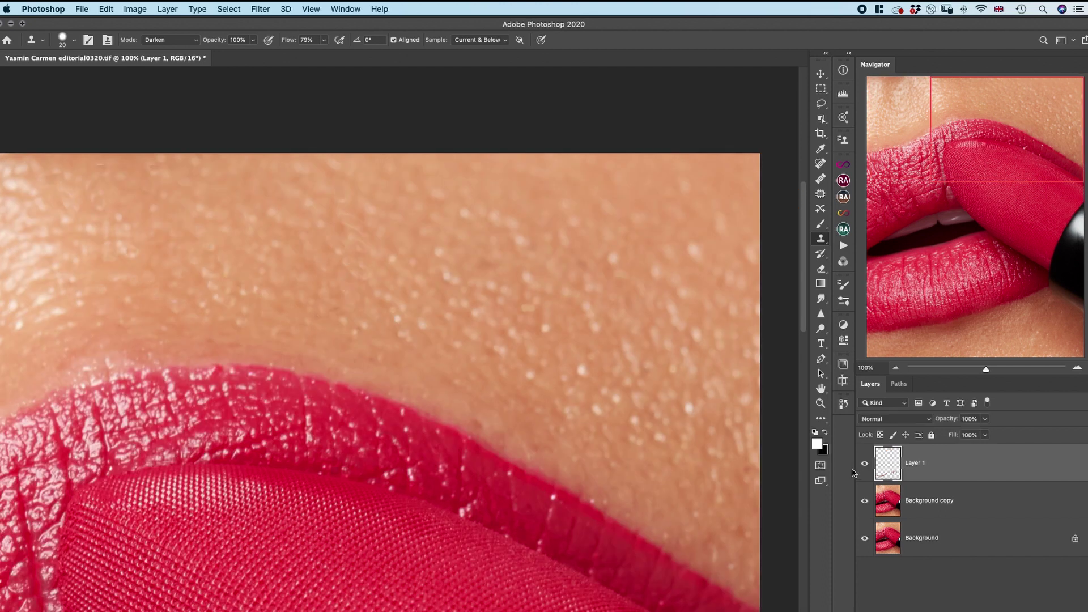
Heal the bright spots on the skin above the right half of the upper lip with a 20 px Spot Healing Brush
{"action": "key", "text": "j"}
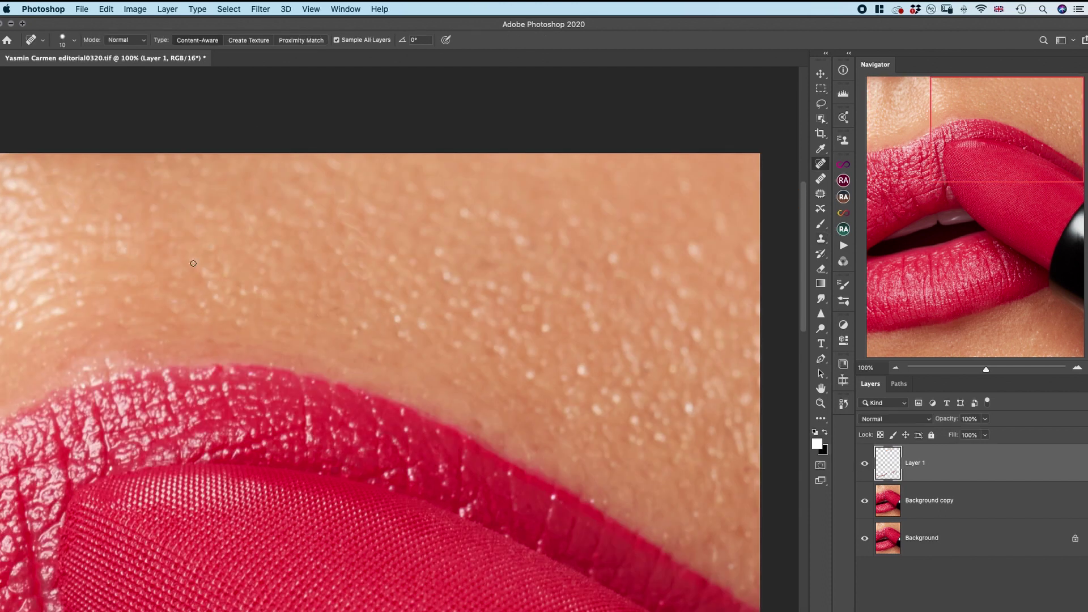
{"action": "key", "text": "bracketright"}
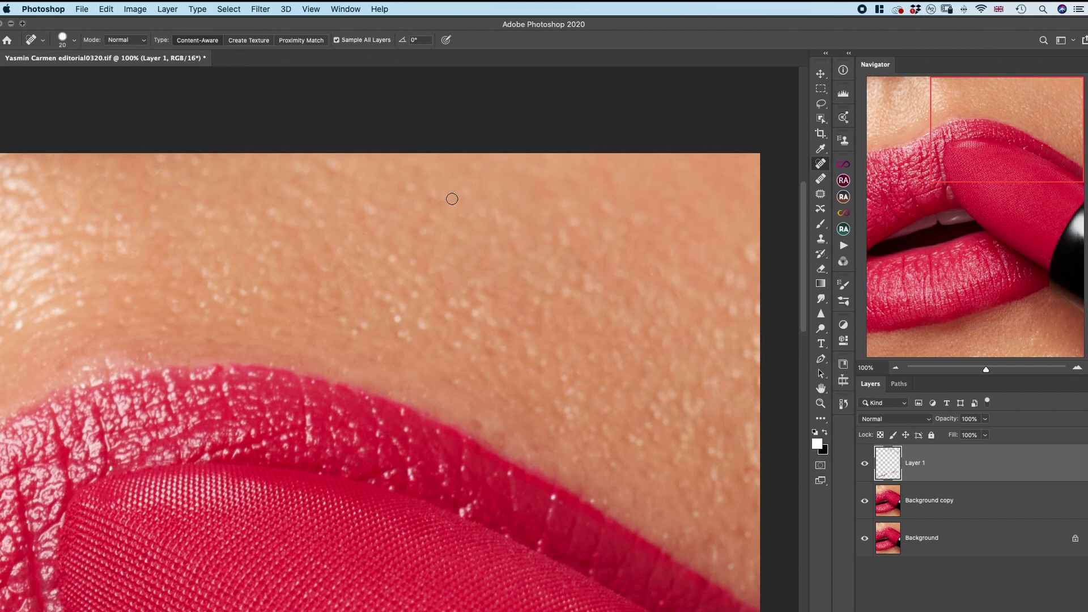
{"action": "left_click", "coordinate": [420, 327]}
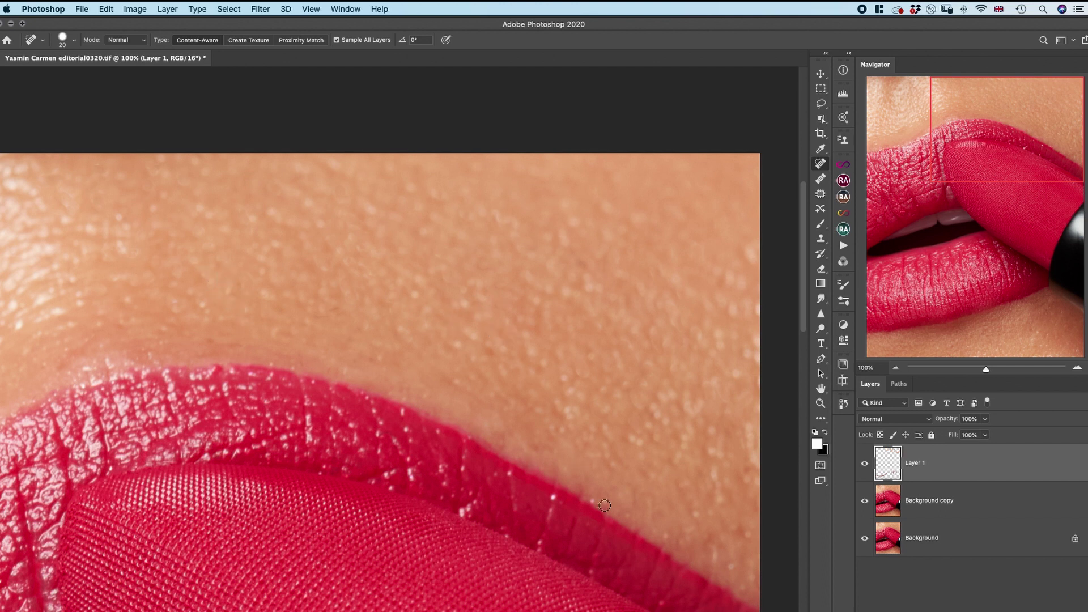
{"action": "left_click_drag", "start_coordinate": [723, 466], "coordinate": [715, 450]}
Heal the bright spots on the skin above the left half of the upper lip
{"action": "left_click_drag", "start_coordinate": [96, 294], "coordinate": [393, 279]}
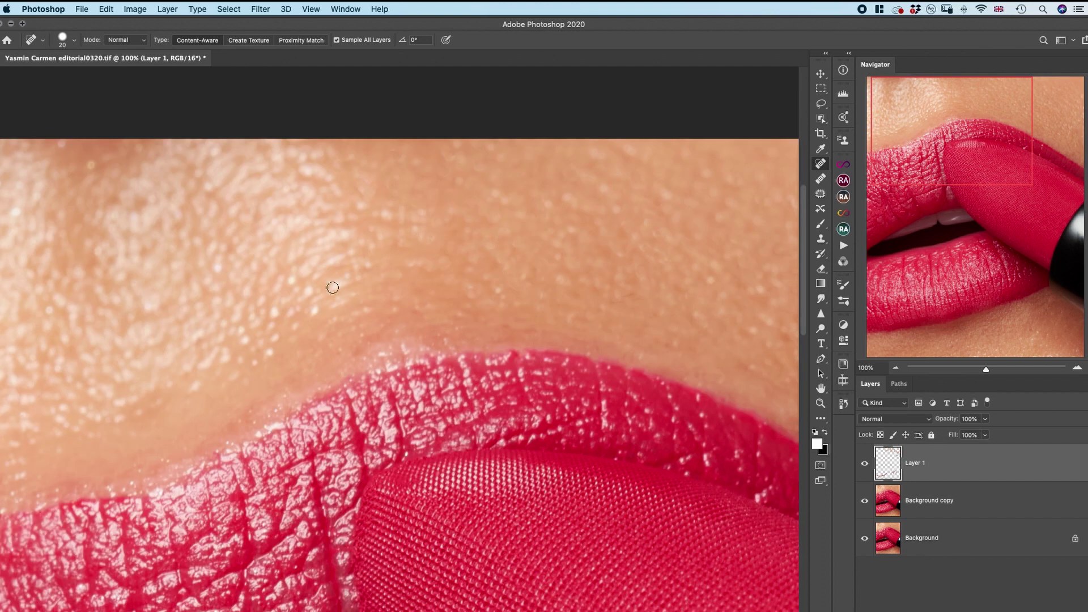
{"action": "left_click_drag", "start_coordinate": [223, 318], "coordinate": [477, 223]}
{"action": "left_click_drag", "start_coordinate": [377, 140], "coordinate": [417, 120]}
{"action": "left_click", "coordinate": [245, 133]}
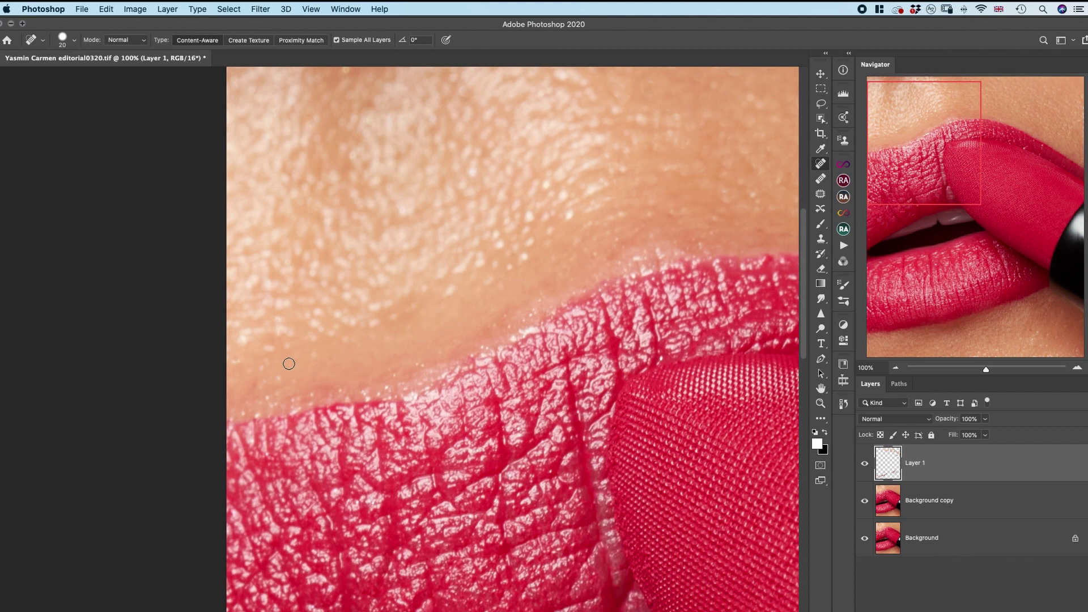
Heal the remaining specks on the skin below the lower lip and rename the retouching layer skin
{"action": "key", "text": "super+minus"}
{"action": "key", "text": "super+minus"}
{"action": "key", "text": "super+minus"}
{"action": "key", "text": "super+plus"}
{"action": "key", "text": "super+plus"}
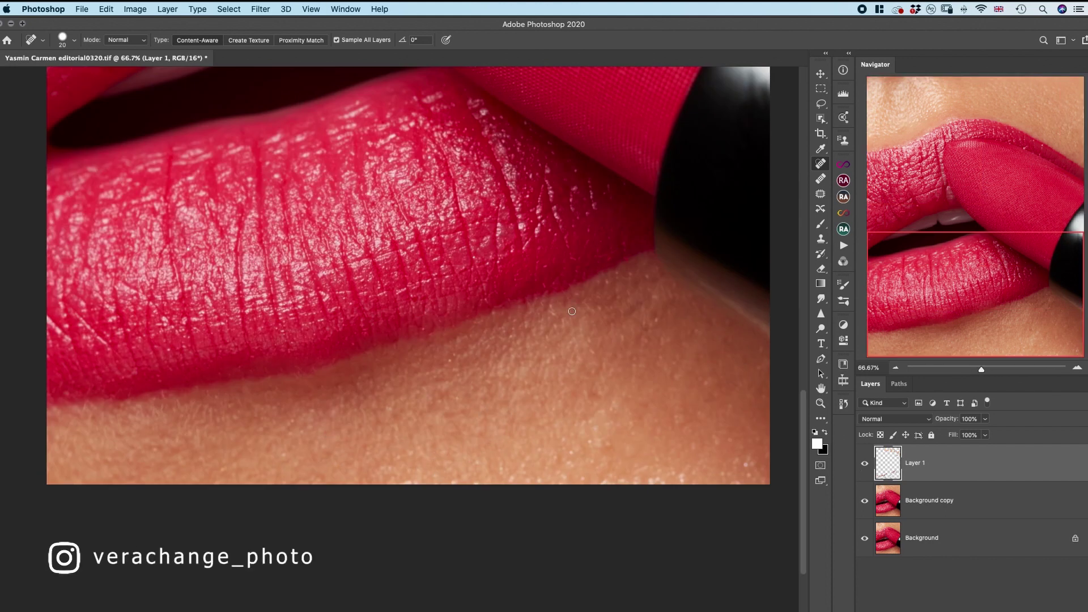
{"action": "scroll", "coordinate": [623, 359], "scroll_direction": "left", "scroll_amount": 10}
{"action": "scroll", "coordinate": [588, 357], "scroll_direction": "down", "scroll_amount": 2}
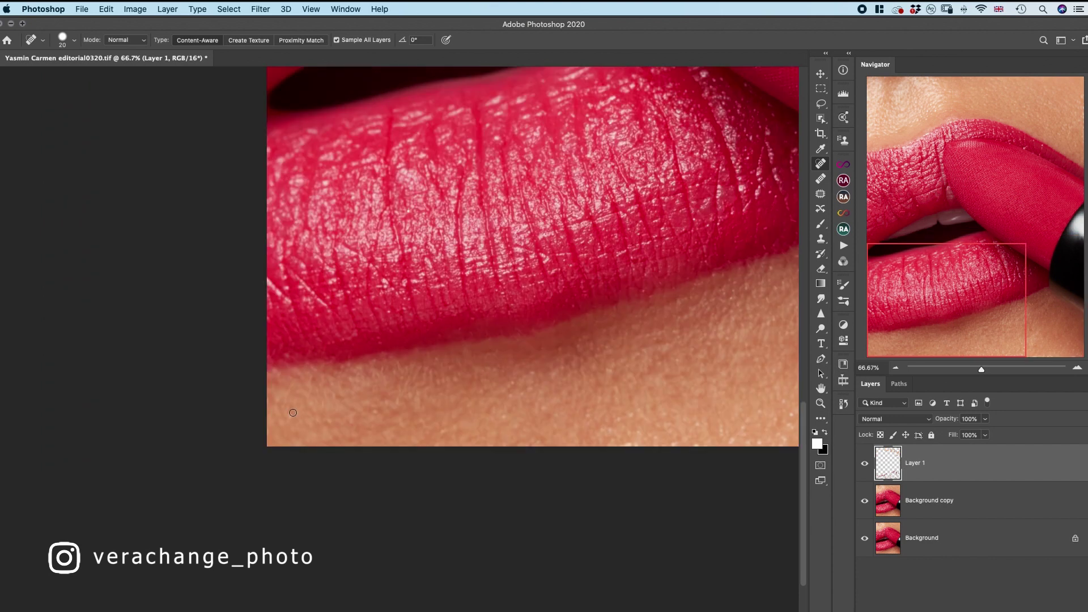
{"action": "key", "text": "super+minus"}
{"action": "key", "text": "super+minus"}
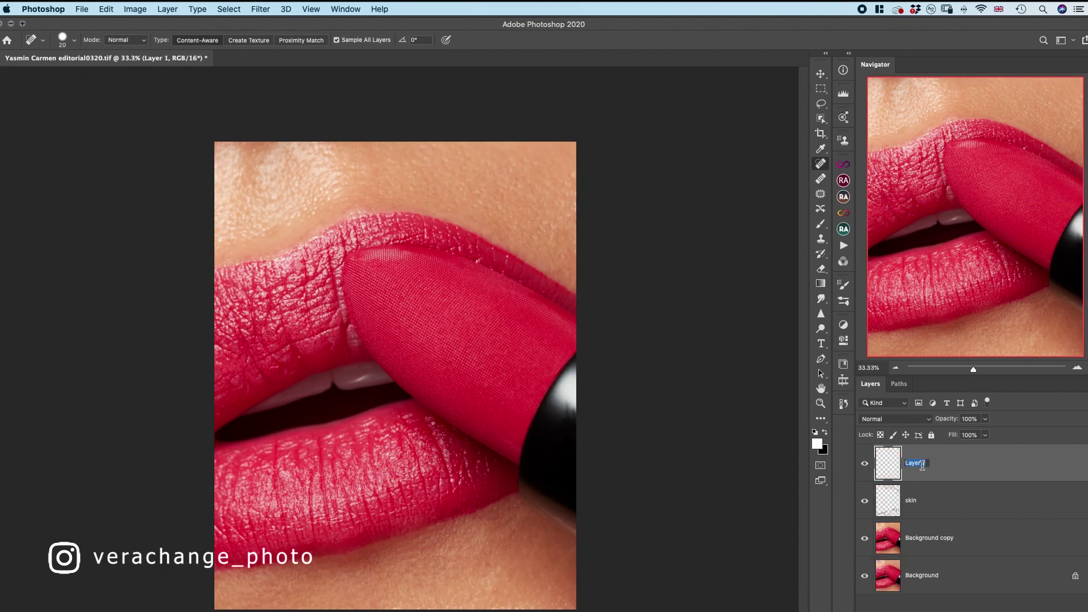
Name the new top layer lips and heal small flaws on the lips with a 10 px Spot Healing Brush
{"action": "key", "text": "super+plus"}
{"action": "key", "text": "super+plus"}
{"action": "key", "text": "bracketleft"}
{"action": "key", "text": "bracketleft"}
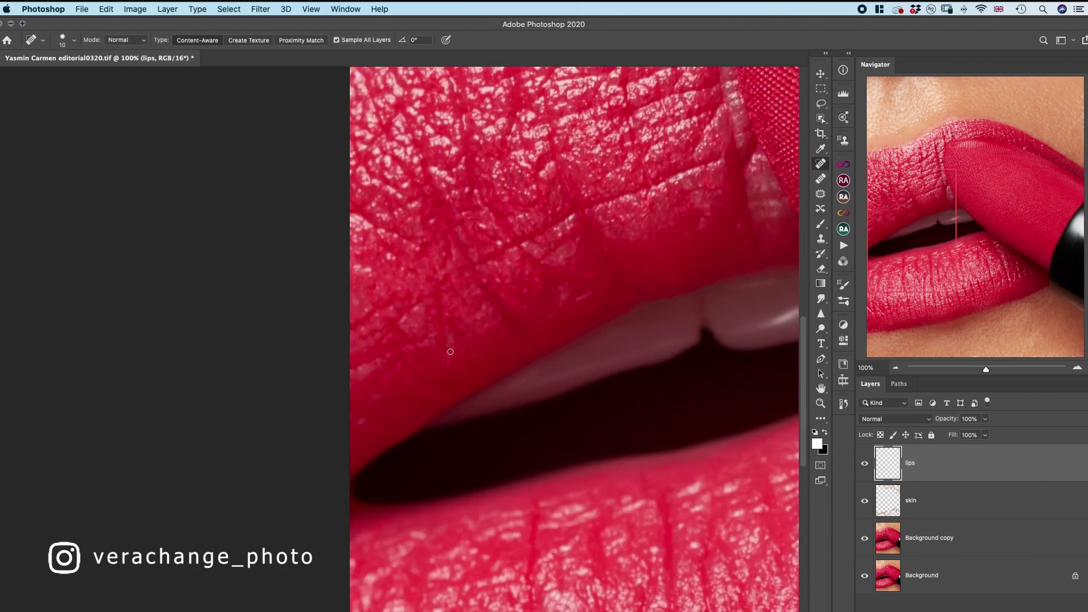
{"action": "left_click_drag", "start_coordinate": [573, 232], "coordinate": [437, 377]}
{"action": "left_click_drag", "start_coordinate": [640, 555], "coordinate": [480, 206]}
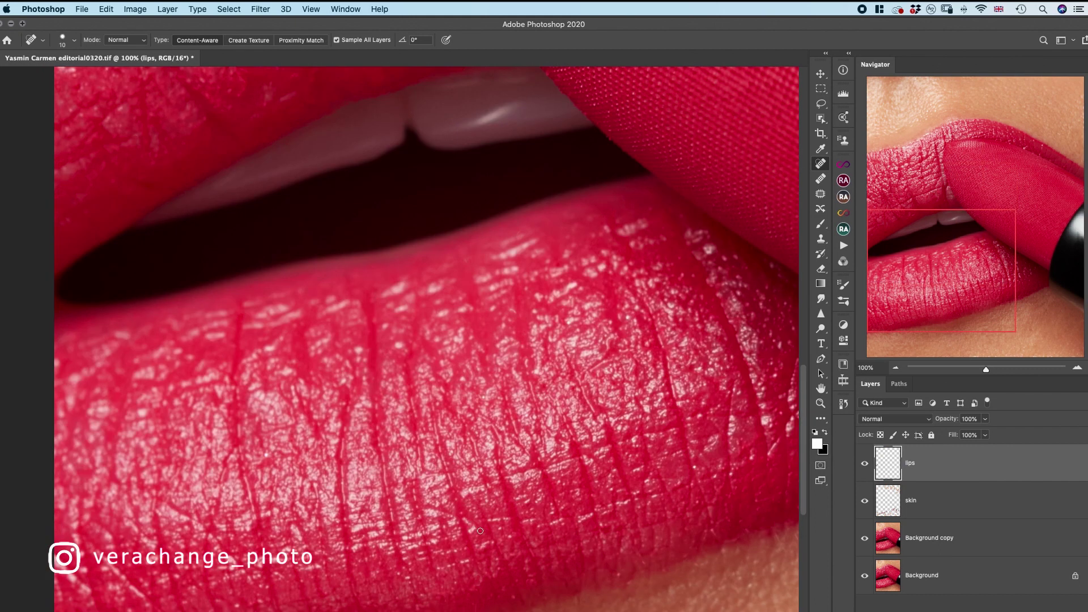
Heal the specks and pale lines across the lower lip, including its left end
{"action": "scroll", "coordinate": [622, 549], "scroll_direction": "right", "scroll_amount": 5}
{"action": "scroll", "coordinate": [651, 528], "scroll_direction": "right", "scroll_amount": 3}
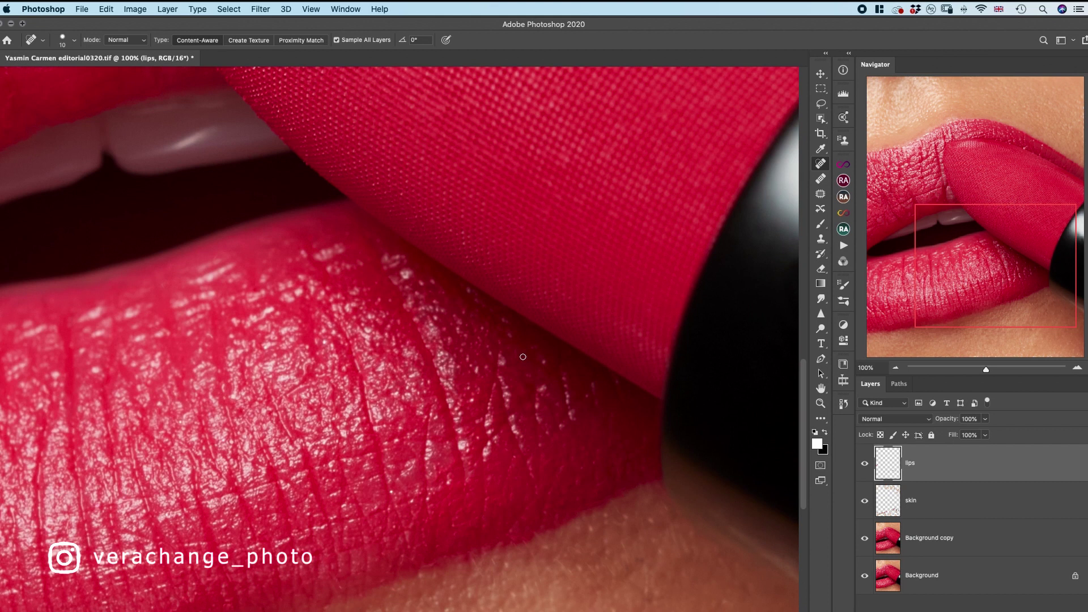
{"action": "scroll", "coordinate": [468, 296], "scroll_direction": "left", "scroll_amount": 6}
{"action": "scroll", "coordinate": [468, 296], "scroll_direction": "down", "scroll_amount": 3}
{"action": "left_click_drag", "start_coordinate": [66, 476], "coordinate": [97, 509]}
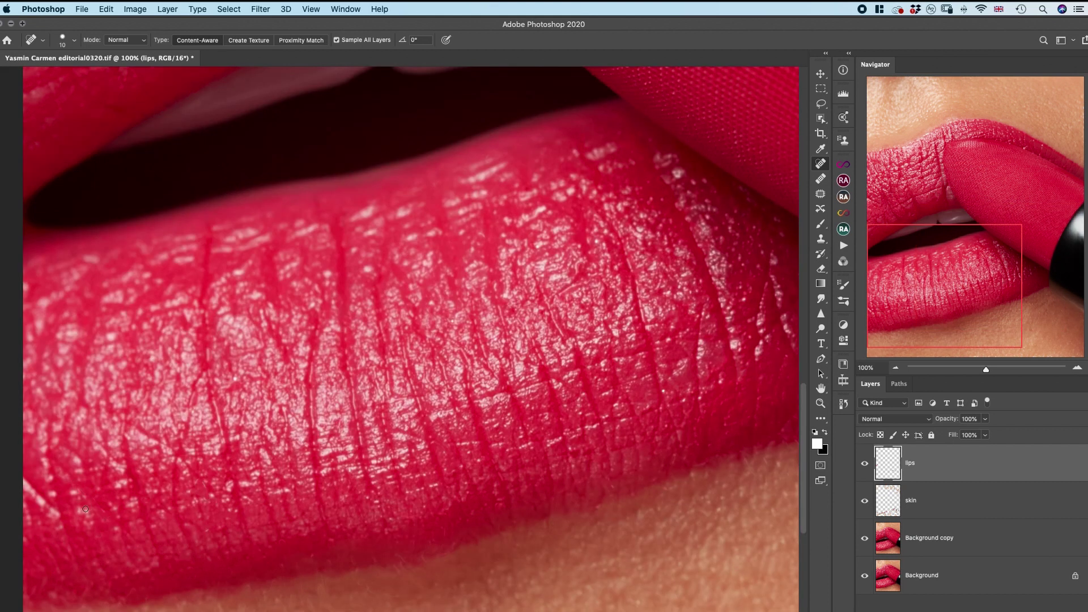
Clone away the bright lines and specks on the lips with a 20 px Clone Stamp in Darken mode
{"action": "key", "text": "s"}
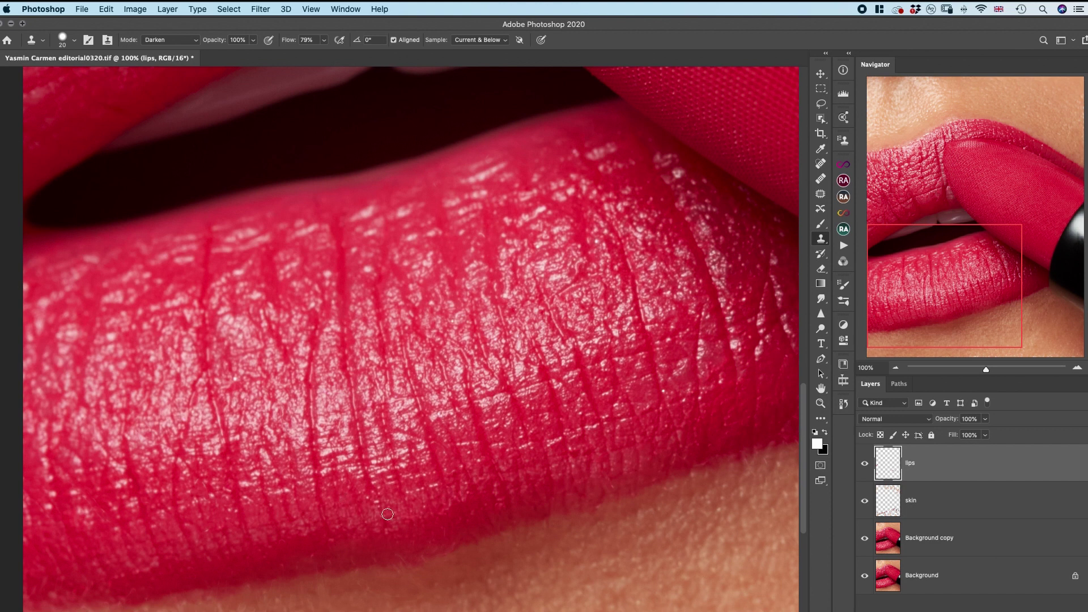
{"action": "scroll", "coordinate": [369, 269], "scroll_direction": "up", "scroll_amount": 3}
{"action": "scroll", "coordinate": [370, 270], "scroll_direction": "right", "scroll_amount": 1}
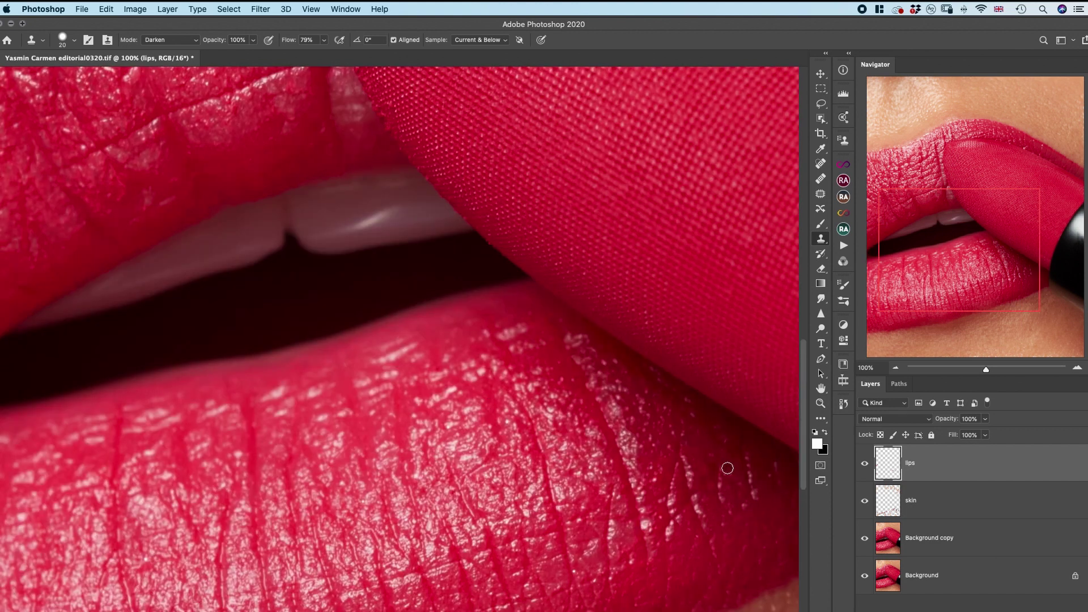
{"action": "scroll", "coordinate": [599, 569], "scroll_direction": "up", "scroll_amount": 5}
{"action": "scroll", "coordinate": [599, 570], "scroll_direction": "left", "scroll_amount": 5}
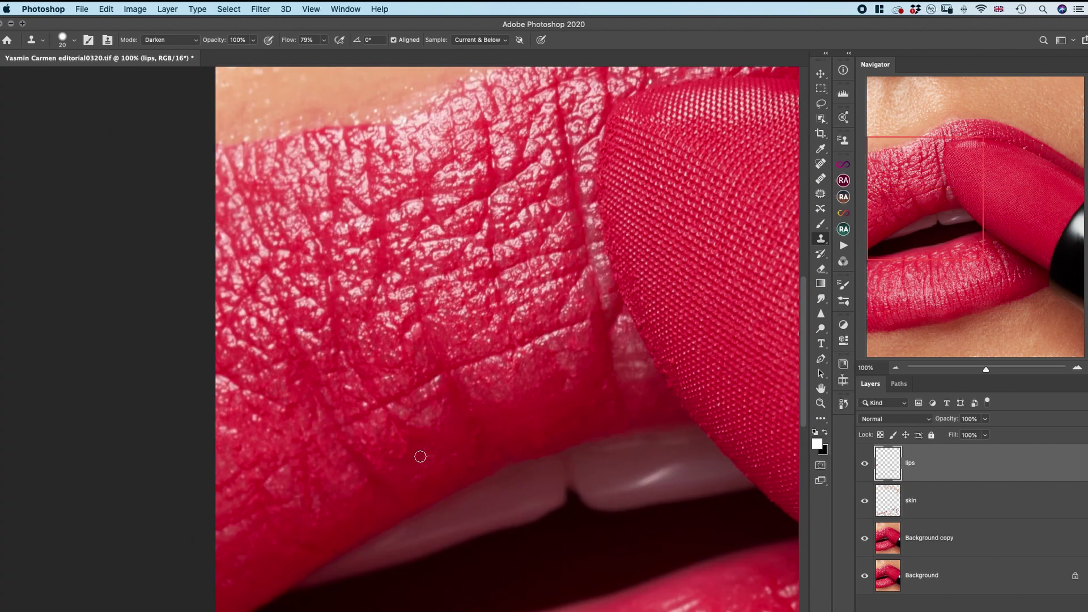
Clean up the left part of the upper lip's outline with the Clone Stamp, adjusting the brush to 40 px
{"action": "mouse_move", "coordinate": [299, 161]}
{"action": "left_mouse_down"}
{"action": "mouse_move", "coordinate": [196, 249]}
{"action": "mouse_move", "coordinate": [270, 416]}
{"action": "left_mouse_up"}
{"action": "key", "text": "bracketright"}
{"action": "key", "text": "bracketright"}
{"action": "key", "text": "bracketright"}
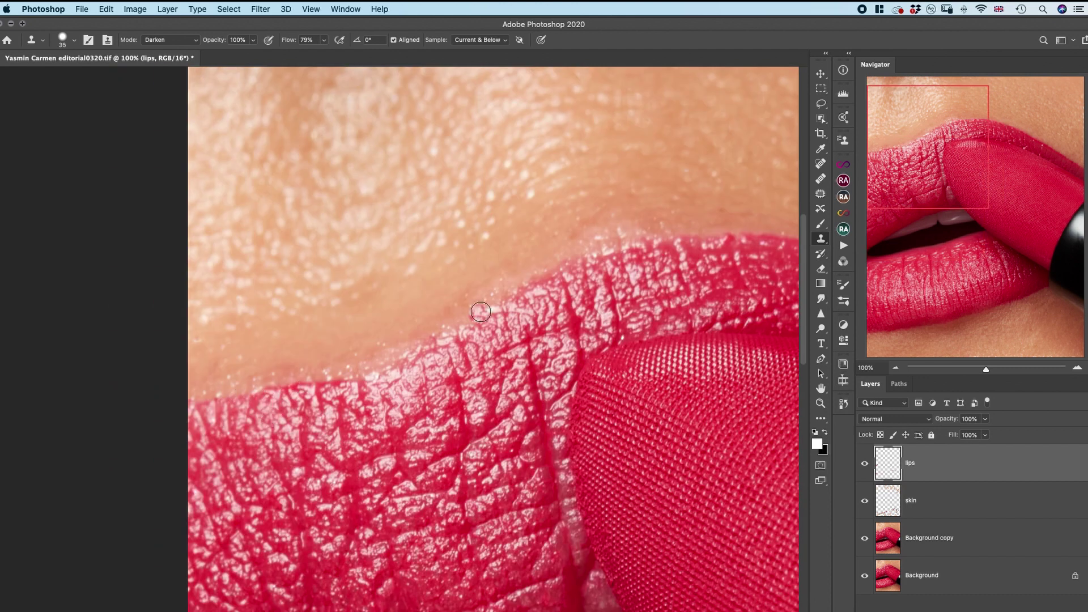
{"action": "key", "text": "bracketright"}
{"action": "key", "text": "bracketright"}
{"action": "key", "text": "bracketright"}
{"action": "key", "text": "bracketright"}
{"action": "key", "text": "bracketright"}
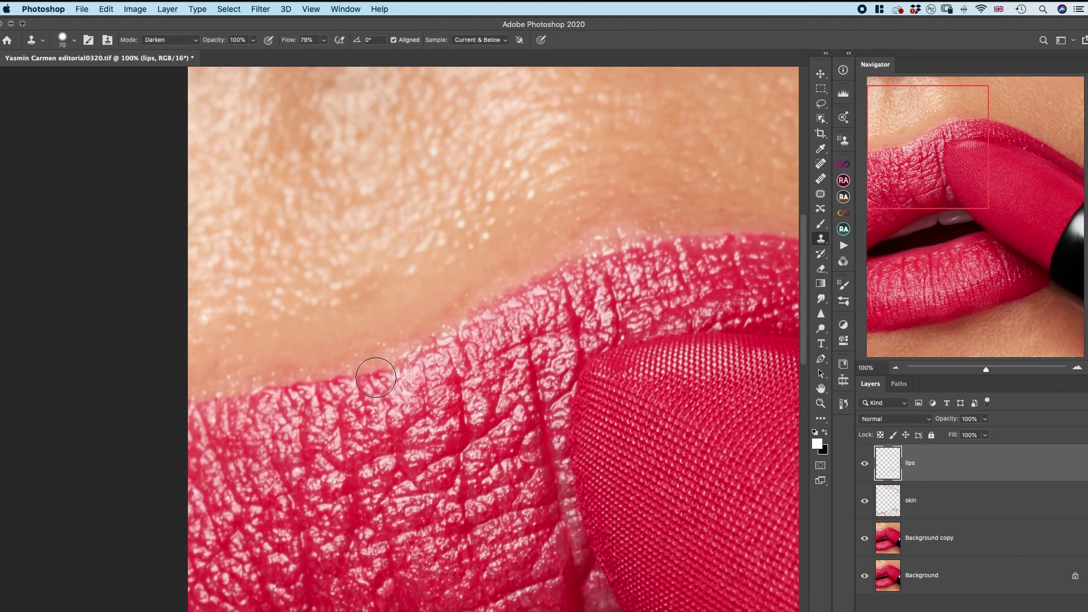
{"action": "key", "text": "bracketleft"}
{"action": "key", "text": "bracketleft"}
{"action": "key", "text": "bracketleft"}
{"action": "key", "text": "bracketleft"}
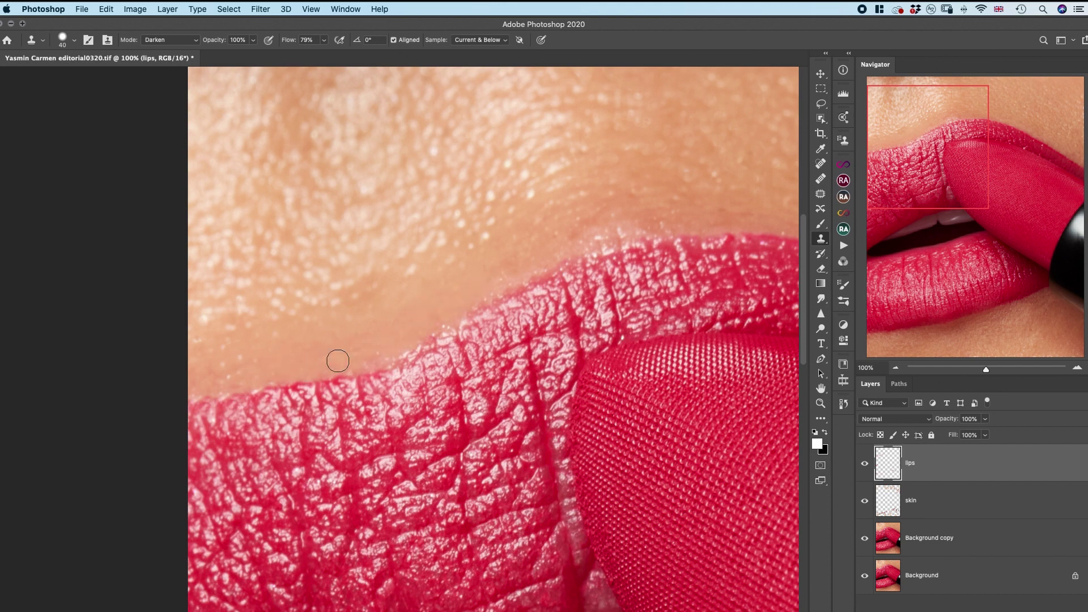
Clean up the upper lip's outline from the Cupid's bow to the right and enlarge the Clone Stamp to 50 px
{"action": "left_click_drag", "start_coordinate": [663, 223], "coordinate": [386, 235]}
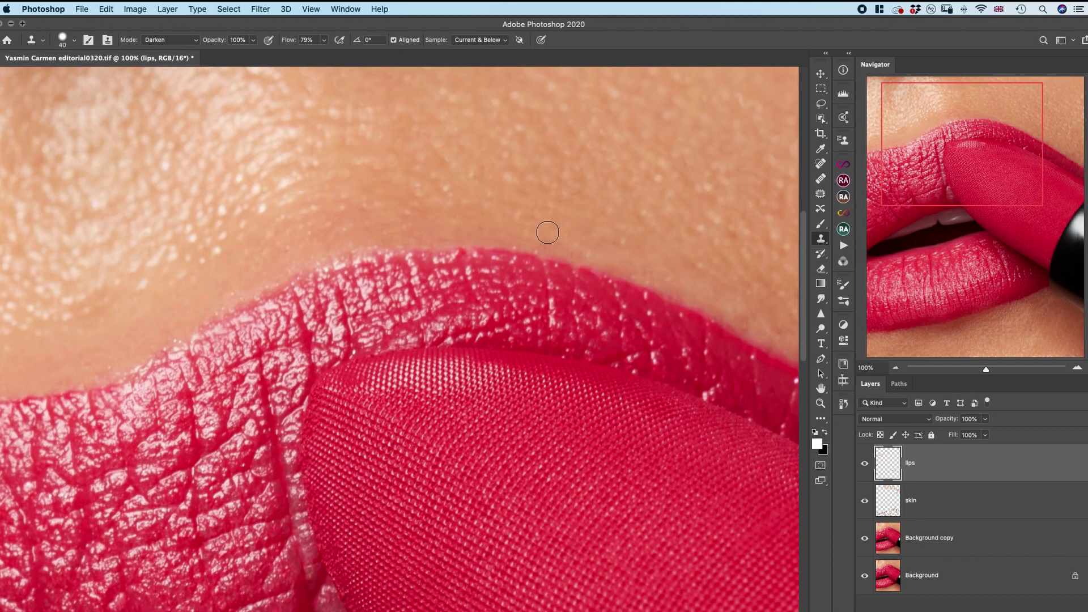
{"action": "left_click_drag", "start_coordinate": [683, 236], "coordinate": [536, 191]}
{"action": "key", "text": "bracketright"}
{"action": "key", "text": "bracketright"}
Clean up the lower lip's bottom outline with the Clone Stamp, reducing the brush to 25 px
{"action": "left_click_drag", "start_coordinate": [442, 584], "coordinate": [527, 85]}
{"action": "left_click_drag", "start_coordinate": [369, 601], "coordinate": [278, 419]}
{"action": "left_click", "coordinate": [303, 422], "text": "alt"}
{"action": "left_click", "coordinate": [327, 417]}
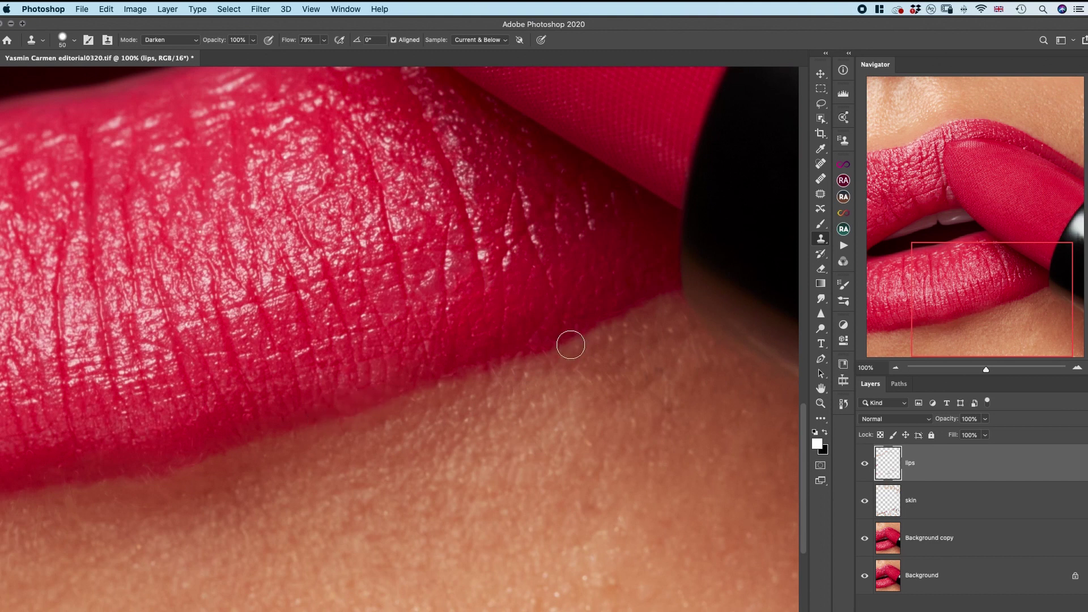
{"action": "scroll", "coordinate": [469, 371], "scroll_direction": "left", "scroll_amount": 5}
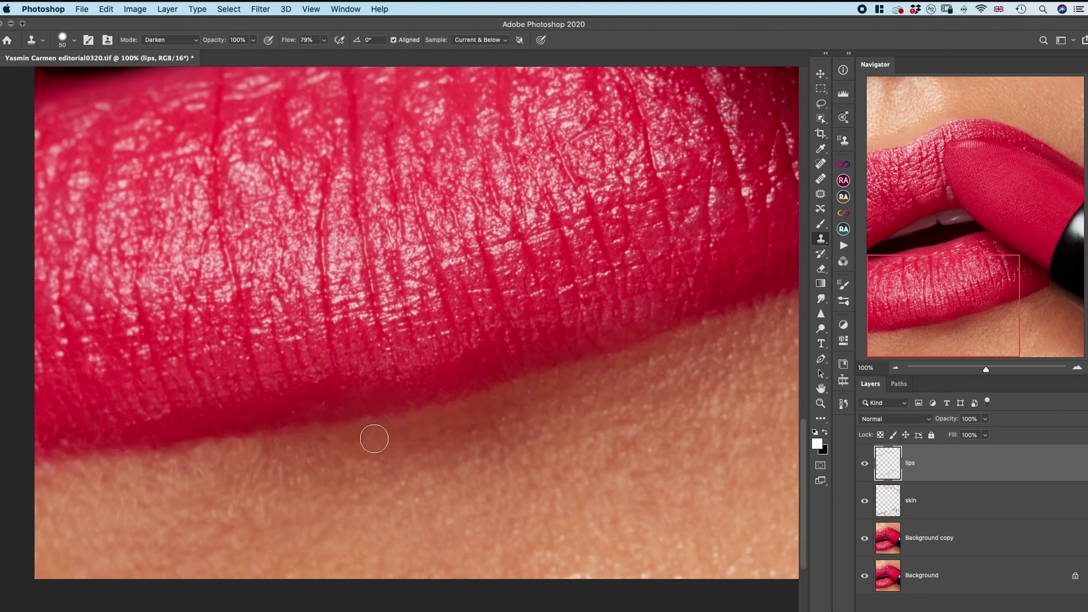
{"action": "key", "text": "bracketleft"}
{"action": "key", "text": "bracketleft"}
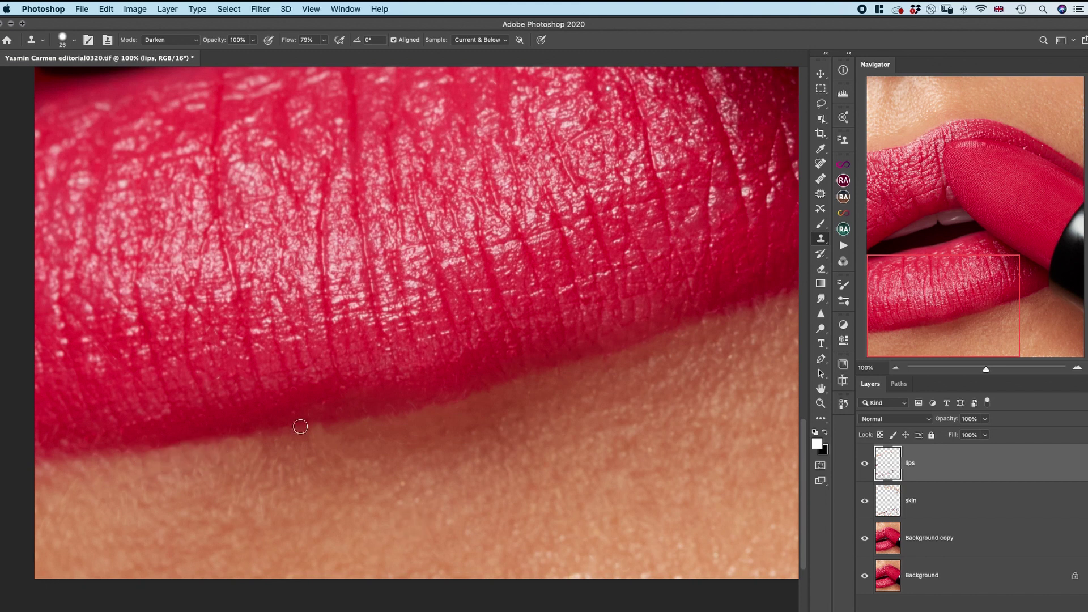
Compare the whole image with the lips layer hidden and shown
{"action": "key", "text": "super+minus"}
{"action": "key", "text": "super+minus"}
{"action": "key", "text": "super+minus"}
{"action": "left_click", "coordinate": [865, 463]}
{"action": "left_click", "coordinate": [864, 464]}
Group the lips and skin layers and name the group cleaning
{"action": "left_click", "coordinate": [964, 504], "text": "shift"}
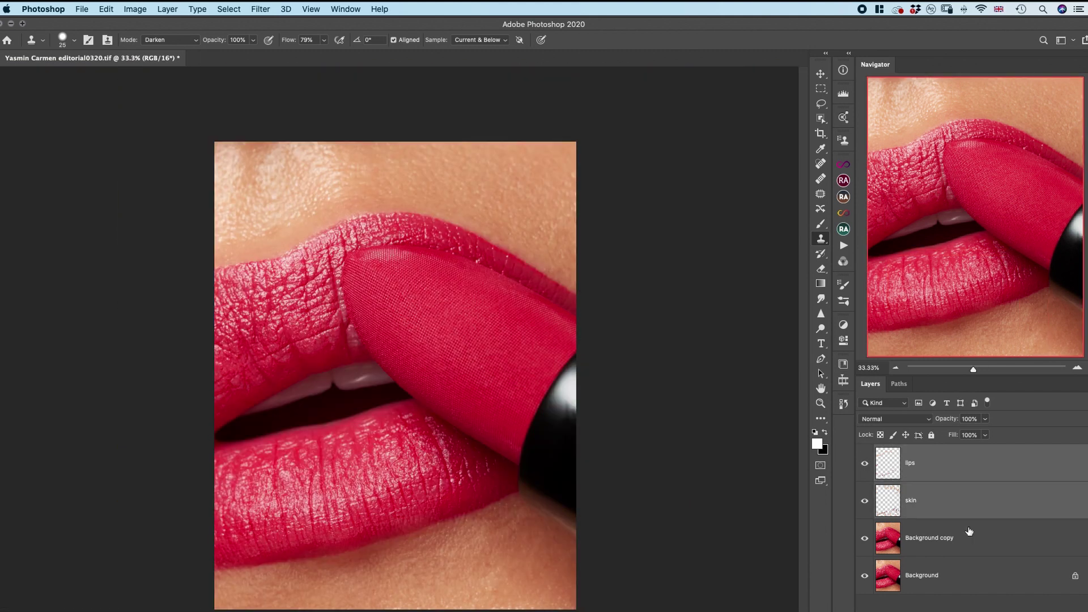
{"action": "key", "text": "super+g"}
{"action": "double_click", "coordinate": [907, 452]}
{"action": "type", "text": "cleaning"}
{"action": "key", "text": "Return"}
Create a group named lipstick above the cleaning group, with an empty layer inside
{"action": "double_click", "coordinate": [907, 451]}
{"action": "type", "text": "lipstick"}
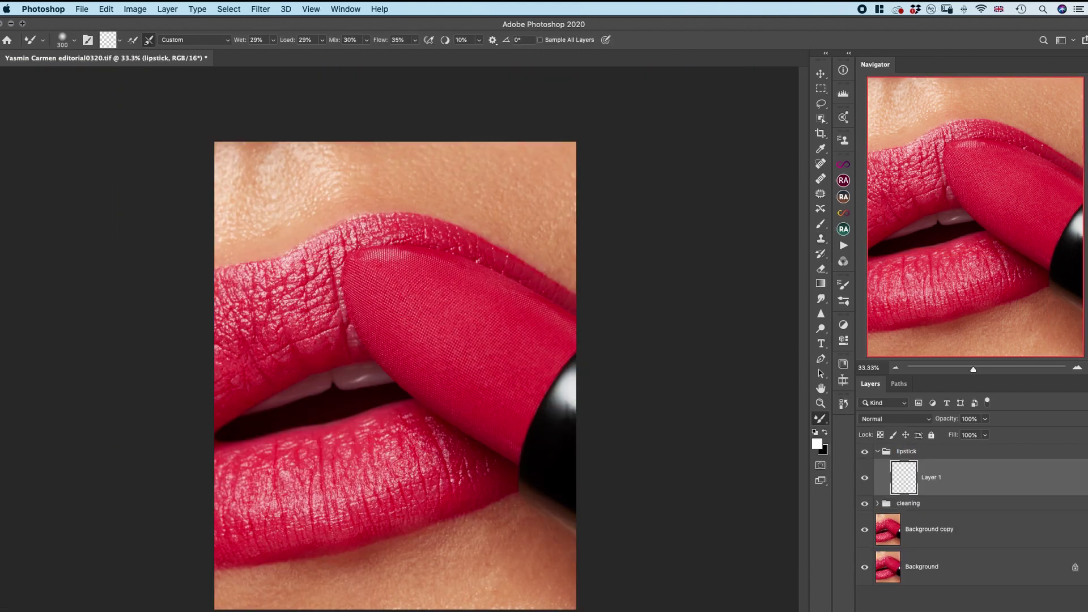
Create a 16-bit frequency separation group inside the lipstick group
{"action": "key", "text": "super+equal"}
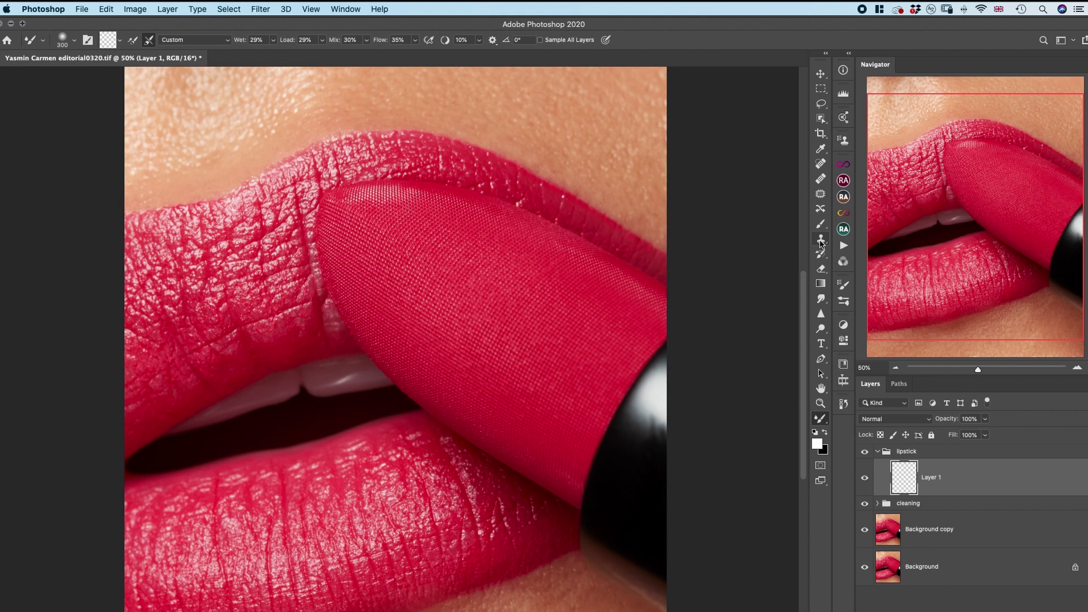
{"action": "key", "text": "j"}
{"action": "left_click", "coordinate": [844, 246]}
{"action": "left_click", "coordinate": [761, 410]}
{"action": "left_click", "coordinate": [843, 246]}
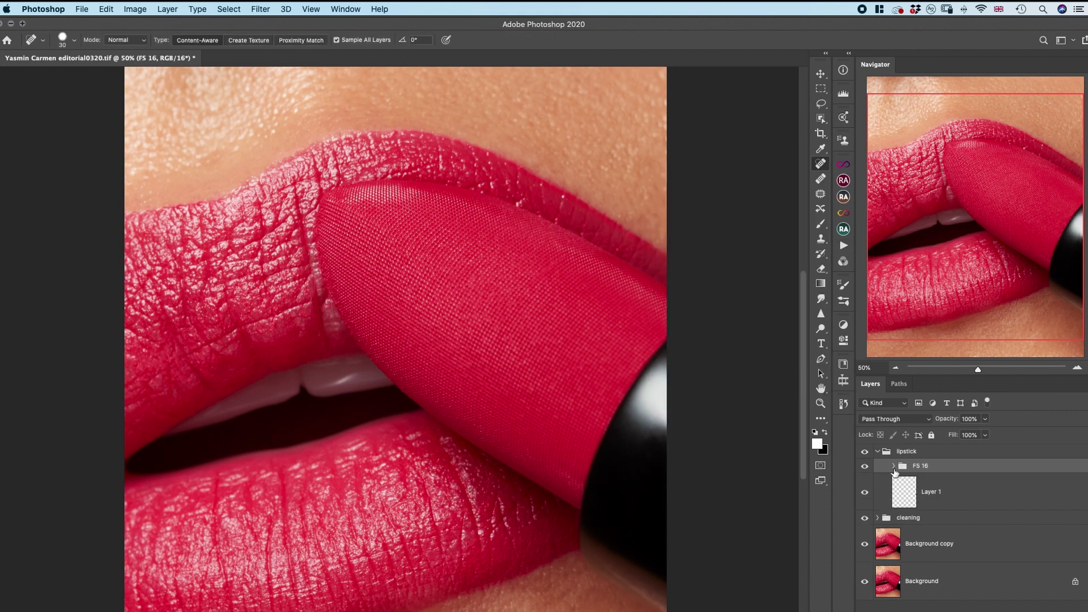
Duplicate the LOW layer in the FS 16 group and smooth the lipstick's tones on the copy with the Mixer Brush
{"action": "left_click", "coordinate": [893, 466]}
{"action": "left_click", "coordinate": [944, 529]}
{"action": "key", "text": "super+j"}
{"action": "key", "text": "b"}
{"action": "key", "text": "super+minus"}
{"action": "key", "text": "bracketleft"}
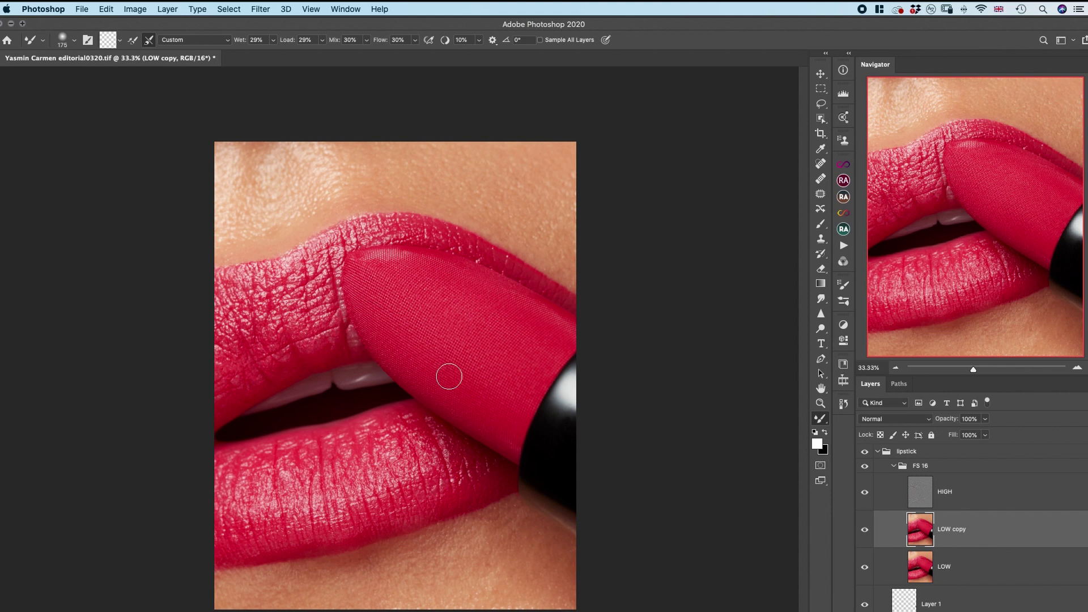
{"action": "key", "text": "bracketleft"}
{"action": "key", "text": "bracketleft"}
{"action": "key", "text": "bracketleft"}
{"action": "key", "text": "bracketleft"}
{"action": "key", "text": "bracketleft"}
{"action": "key", "text": "bracketleft"}
{"action": "key", "text": "bracketleft"}
{"action": "key", "text": "bracketleft"}
Duplicate the HIGH layer in the FS 16 group and reduce the copy's opacity
{"action": "left_click_drag", "start_coordinate": [975, 493], "coordinate": [1006, 611]}
{"action": "left_click", "coordinate": [985, 418]}
{"action": "left_click_drag", "start_coordinate": [960, 434], "coordinate": [957, 434]}
Add an inverted black mask to the FS 16 group and paint it white over the red lipstick
{"action": "left_click", "coordinate": [894, 466]}
{"action": "left_click", "coordinate": [894, 466]}
{"action": "left_click", "coordinate": [961, 611]}
{"action": "key", "text": "super+i"}
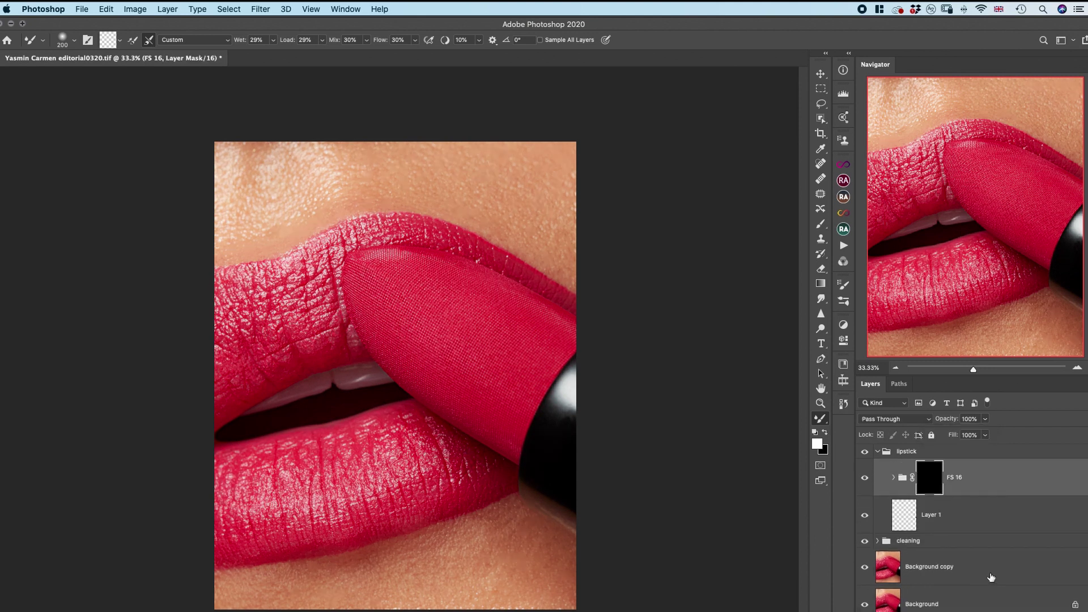
{"action": "key", "text": "b"}
{"action": "mouse_move", "coordinate": [393, 264]}
{"action": "left_mouse_down"}
{"action": "mouse_move", "coordinate": [469, 381]}
{"action": "mouse_move", "coordinate": [354, 287]}
{"action": "left_mouse_up"}
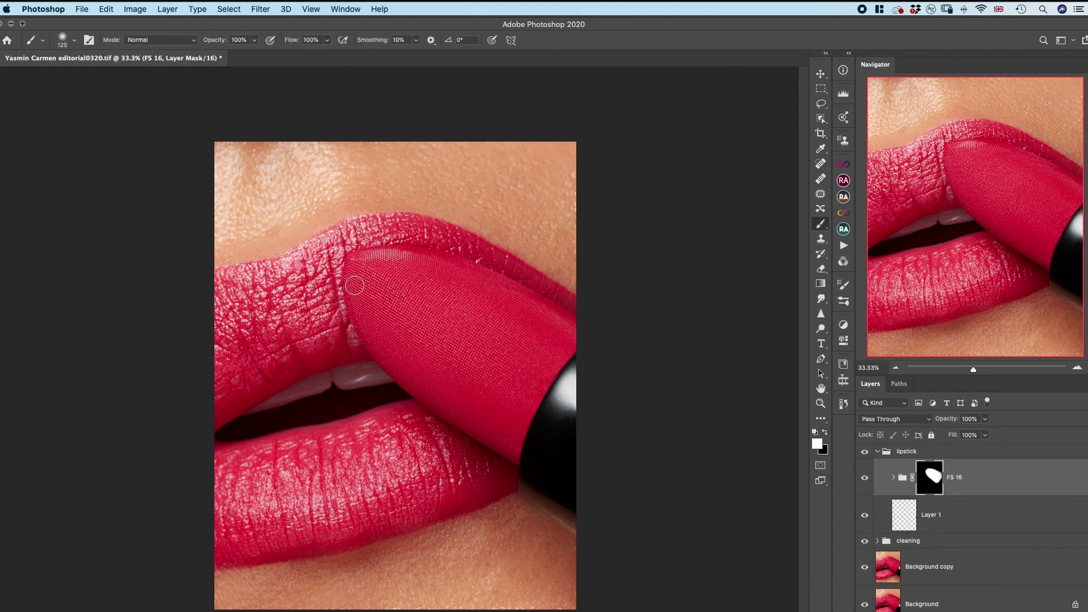
Blend the LOW copy tones near the lipstick's black case with the Mixer Brush, reducing the brush to 100 px
{"action": "key", "text": "super+plus"}
{"action": "key", "text": "super+plus"}
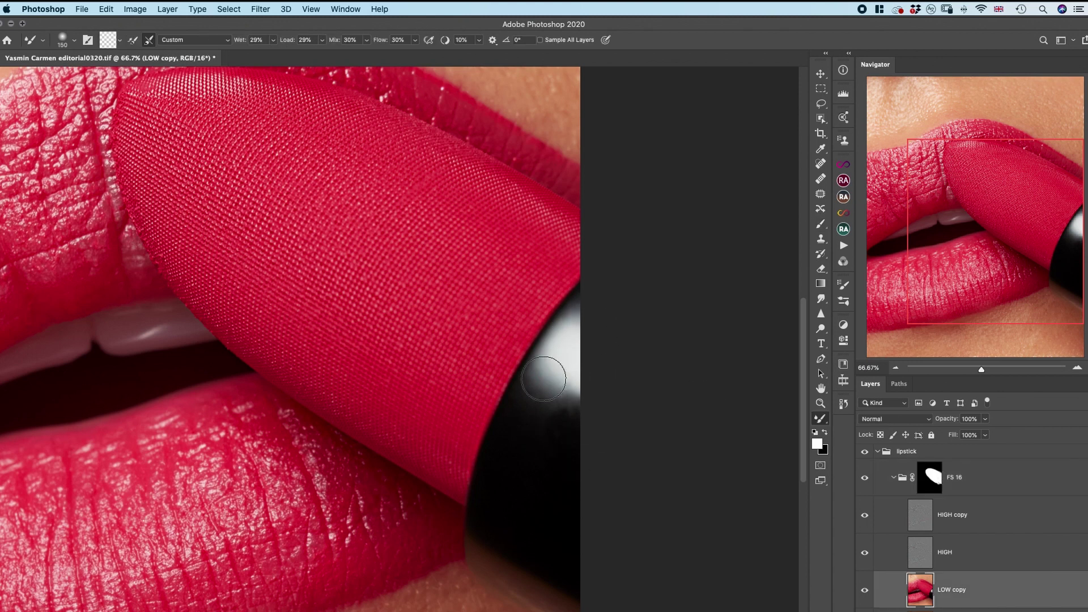
{"action": "mouse_move", "coordinate": [543, 381]}
{"action": "left_mouse_down"}
{"action": "mouse_move", "coordinate": [571, 409]}
{"action": "mouse_move", "coordinate": [539, 373]}
{"action": "left_mouse_up"}
{"action": "key", "text": "bracketleft"}
{"action": "key", "text": "bracketleft"}
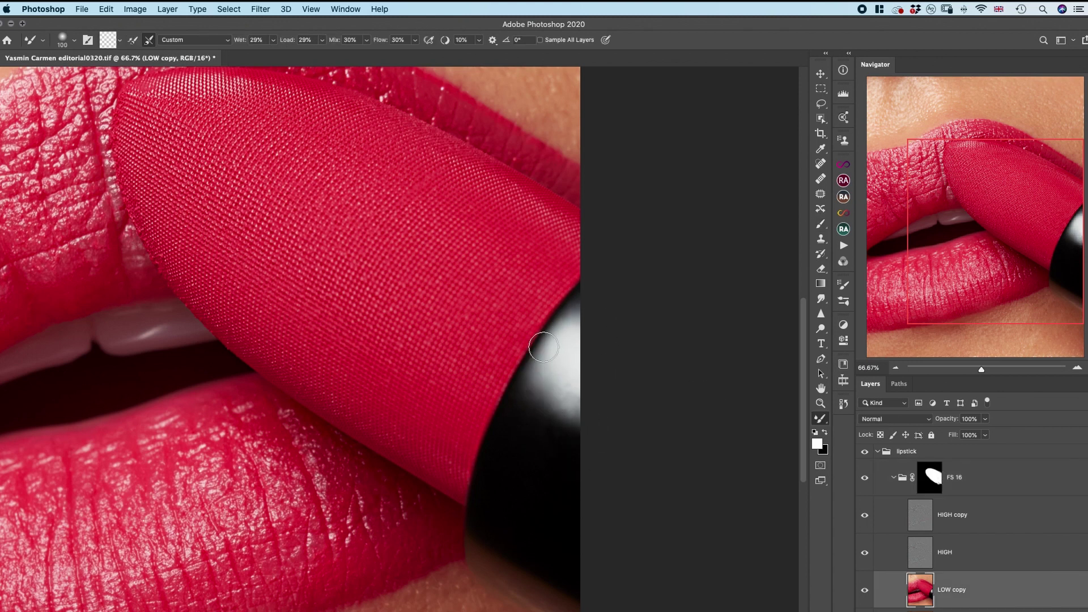
{"action": "key", "text": "super+minus"}
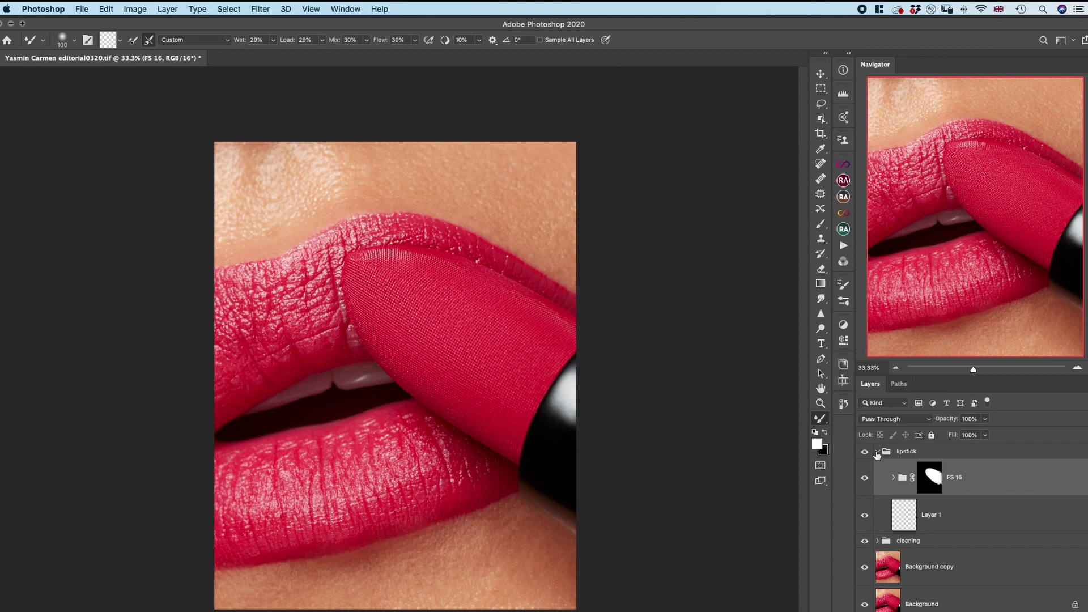
Collapse the lipstick group and compare the original background with the retouched image
{"action": "left_click", "coordinate": [877, 453]}
{"action": "left_click", "coordinate": [864, 530], "text": "alt"}
{"action": "left_click", "coordinate": [864, 530], "text": "alt"}
Generate the DB micro dodge and burn layers with a HELP group above, collapse HELP, and select the Dodge - micro layer
{"action": "left_click", "coordinate": [843, 245]}
{"action": "left_click", "coordinate": [706, 302]}
{"action": "left_click", "coordinate": [760, 409]}
{"action": "left_click", "coordinate": [843, 245]}
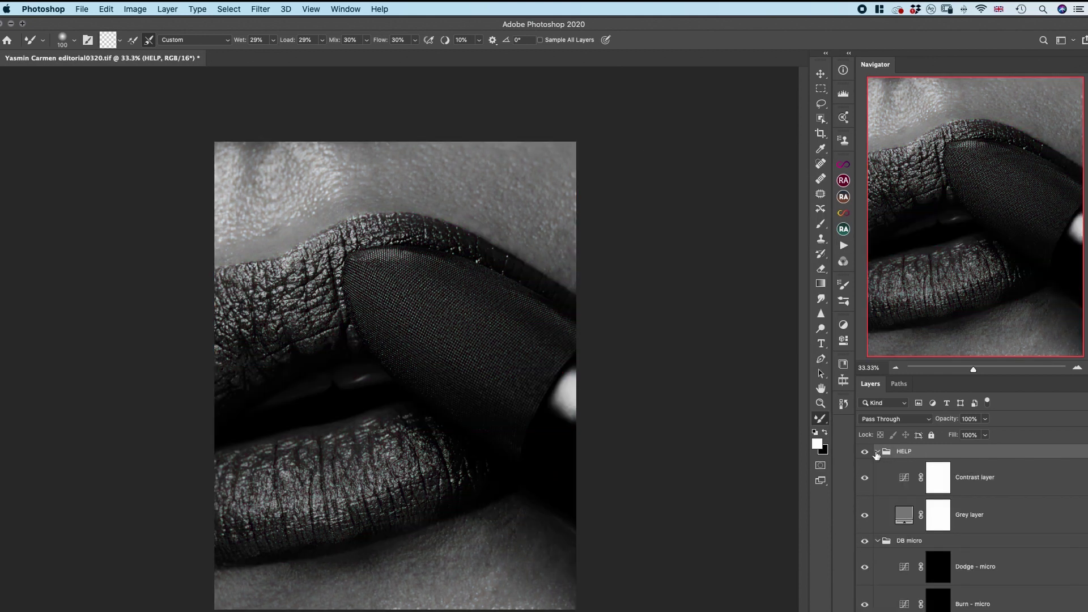
{"action": "left_click", "coordinate": [877, 451]}
{"action": "left_click", "coordinate": [951, 499]}
Prepare the Brush for the Dodge - micro mask with a 20 px size and 2% flow
{"action": "key", "text": "super+Tab"}
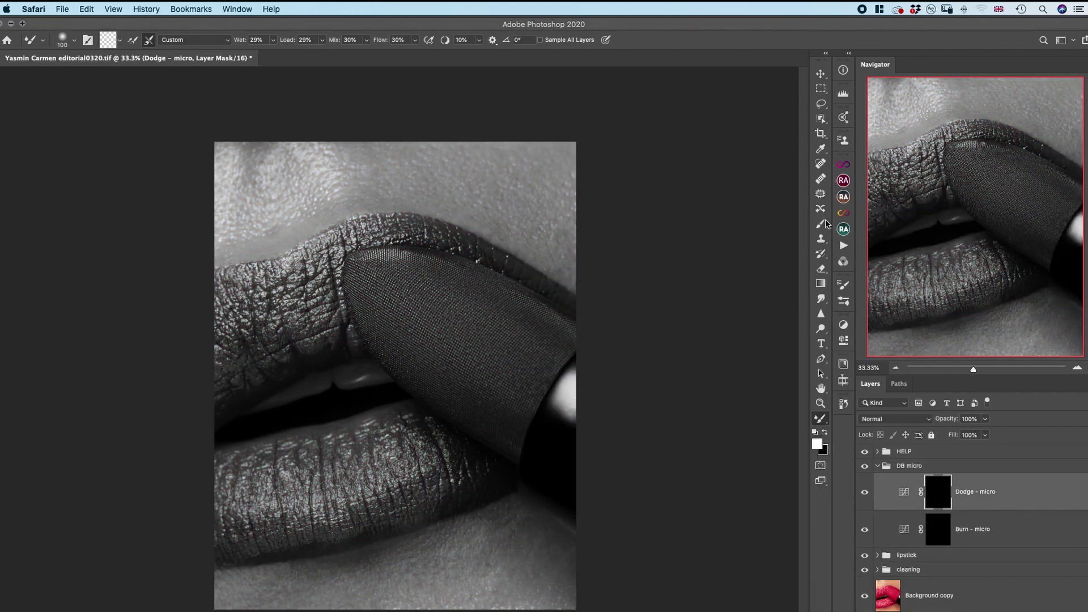
{"action": "key", "text": "super+Tab"}
{"action": "key", "text": "b"}
{"action": "left_click", "coordinate": [327, 40]}
{"action": "left_click_drag", "start_coordinate": [329, 53], "coordinate": [271, 53]}
{"action": "key", "text": "super+plus"}
{"action": "key", "text": "super+plus"}
{"action": "left_click_drag", "start_coordinate": [313, 214], "coordinate": [537, 527]}
{"action": "key", "text": "bracketleft"}
{"action": "key", "text": "bracketleft"}
{"action": "key", "text": "bracketleft"}
{"action": "key", "text": "bracketleft"}
{"action": "left_click", "coordinate": [327, 40]}
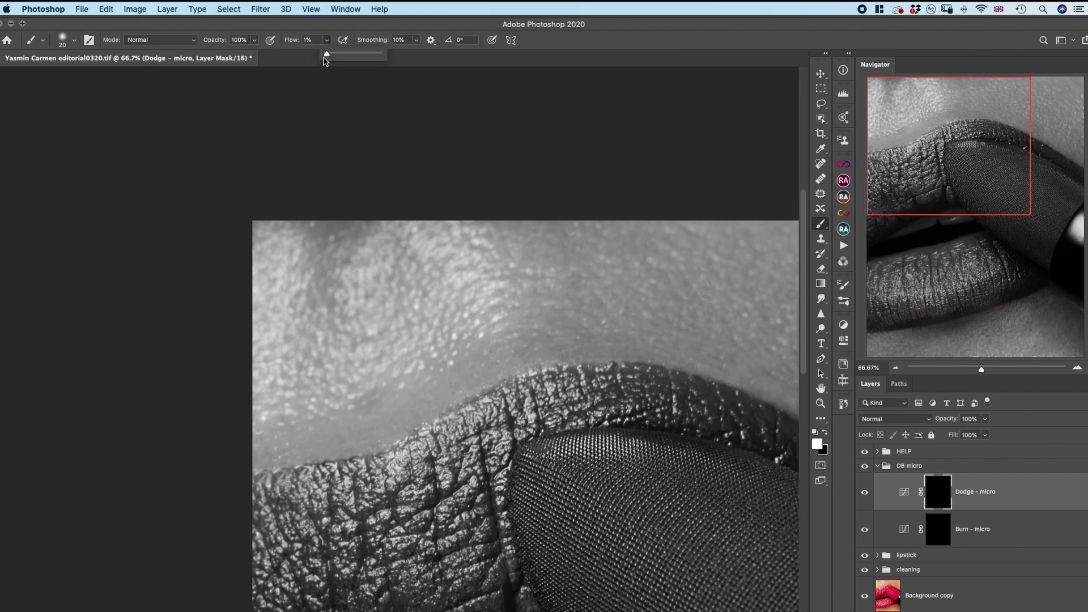
{"action": "left_click_drag", "start_coordinate": [325, 54], "coordinate": [327, 54]}
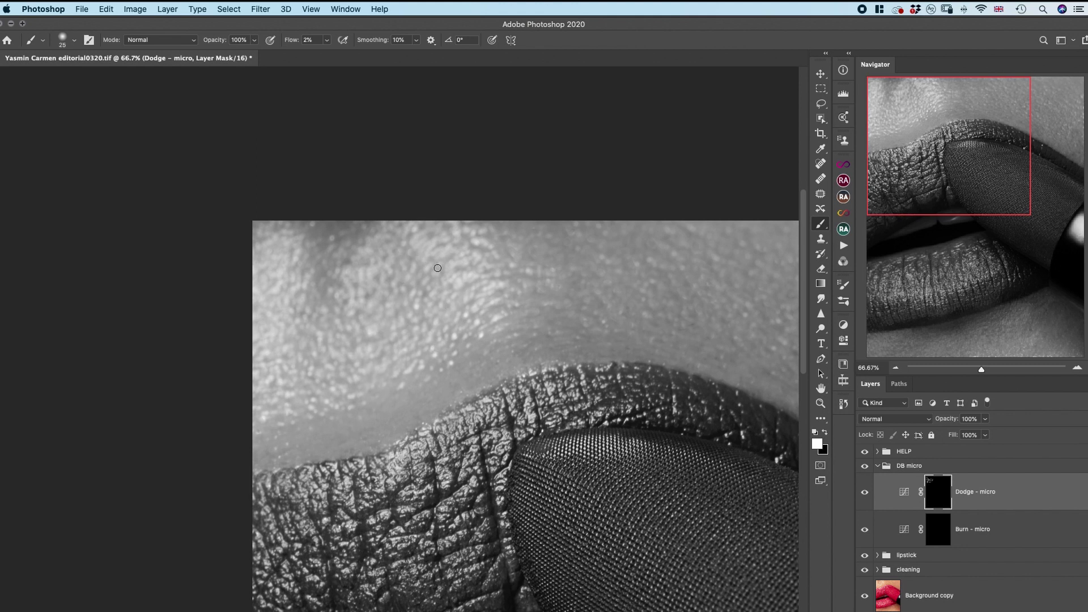
Dodge the dark spots on the skin above the upper lip, using a soft brush of 25 to 35 px
{"action": "left_click_drag", "start_coordinate": [494, 223], "coordinate": [513, 248]}
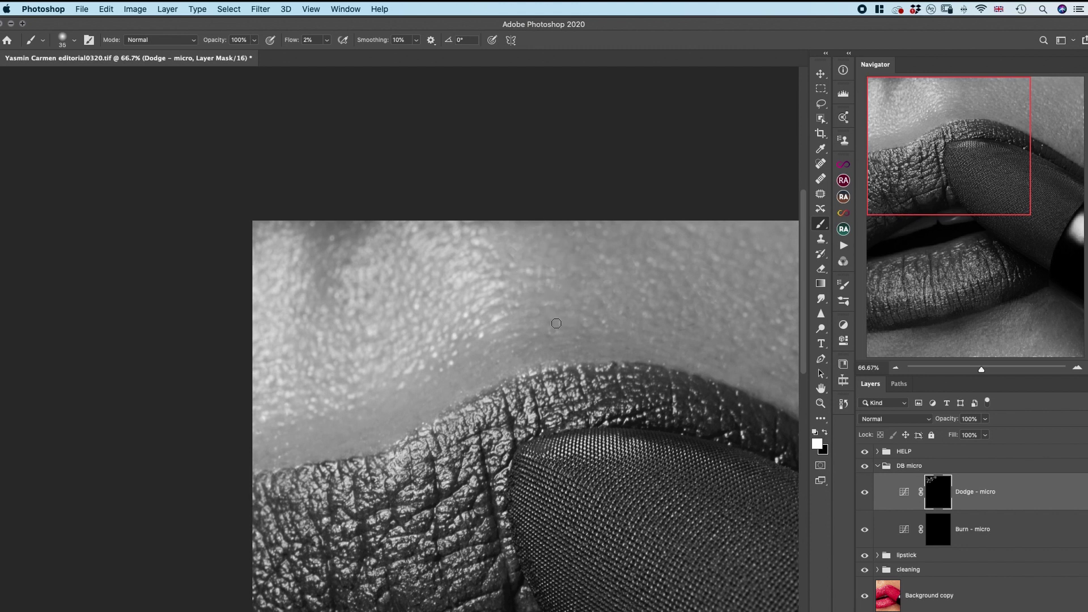
{"action": "key", "text": "bracketleft"}
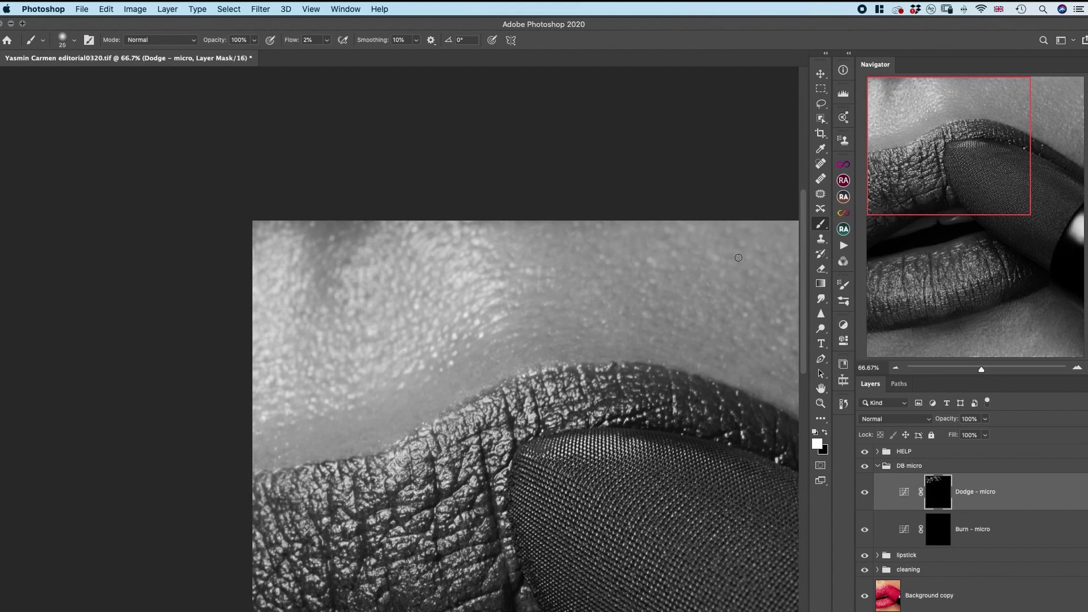
{"action": "left_click_drag", "start_coordinate": [733, 354], "coordinate": [549, 308]}
{"action": "key", "text": "bracketright"}
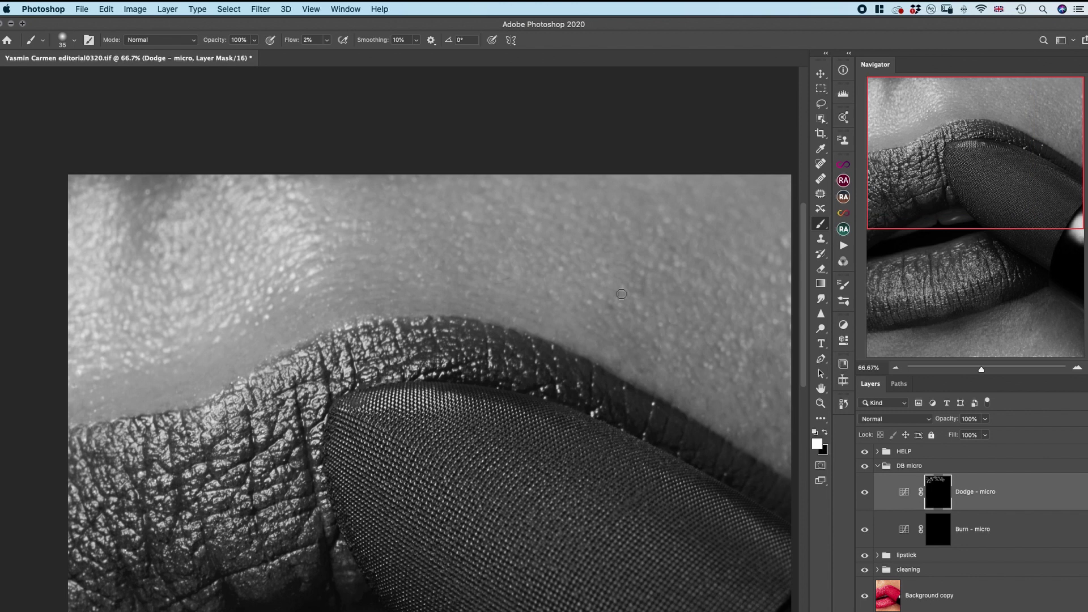
{"action": "key", "text": "bracketright"}
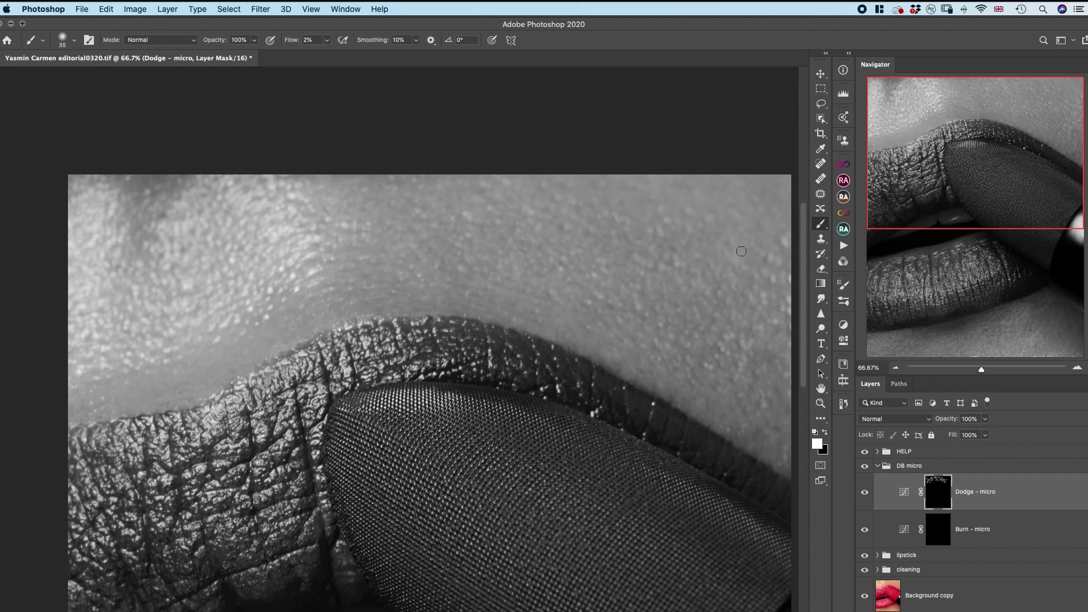
Dodge the upper skin towards the image's right edge, using 30 to 35 px locally and 80 px for wider areas
{"action": "left_click_drag", "start_coordinate": [741, 251], "coordinate": [593, 214]}
{"action": "key", "text": "bracketleft"}
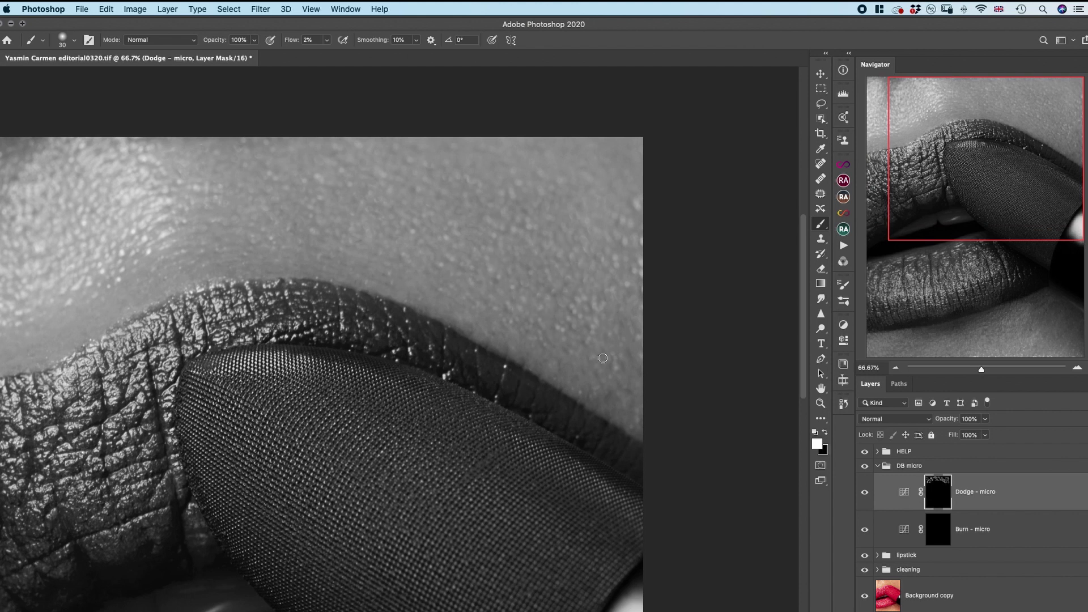
{"action": "key", "text": "bracketleft"}
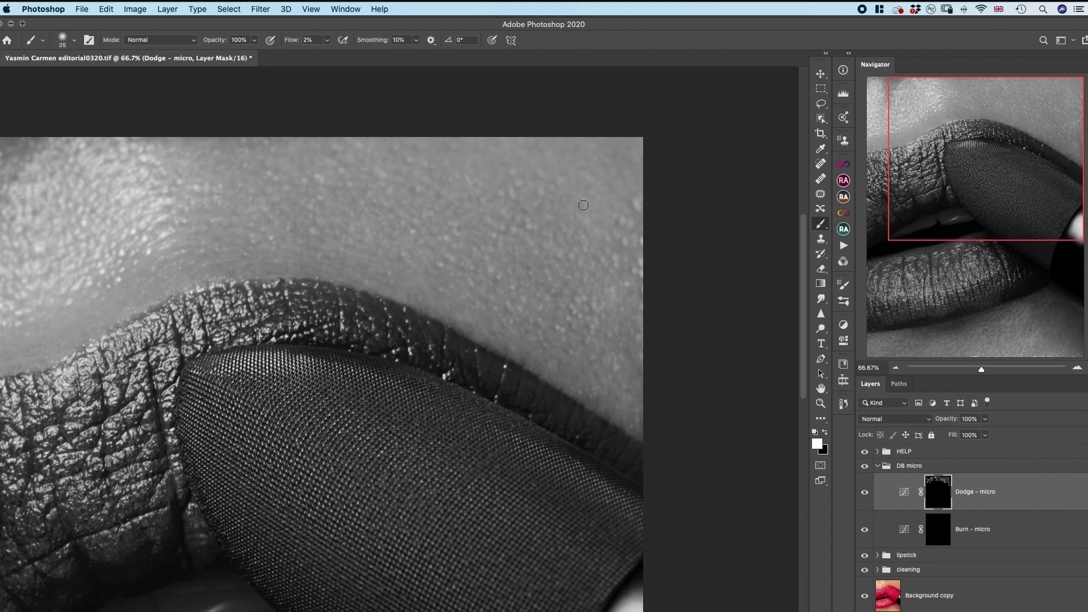
{"action": "key", "text": "super+minus"}
{"action": "key", "text": "super+minus"}
{"action": "key", "text": "bracketright"}
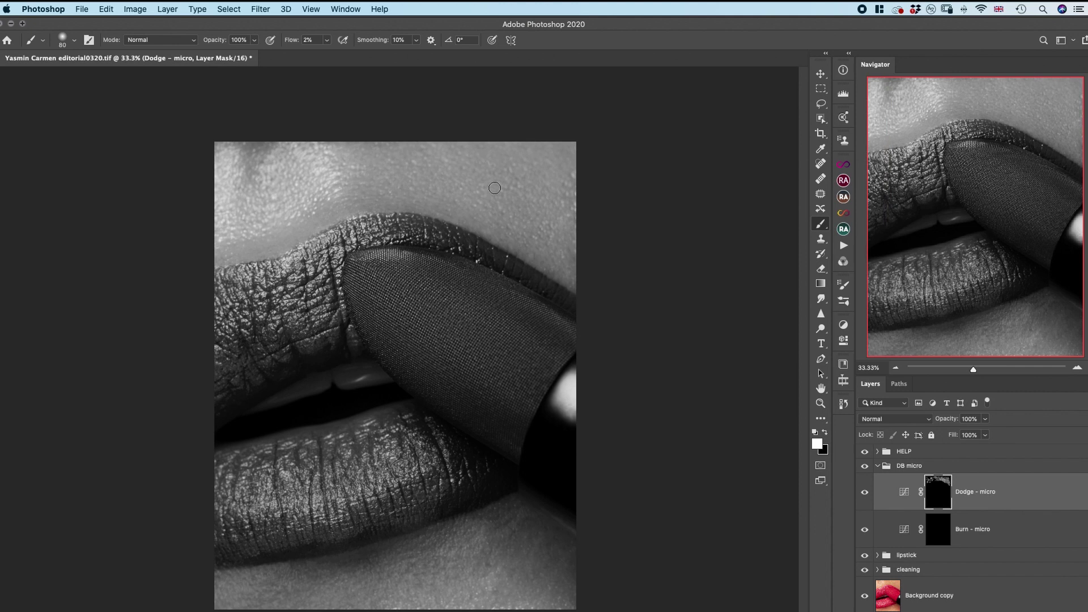
Burn bright patches above the upper lip on Burn - micro at 70 px, and dodge the area on Dodge - micro at 50 px
{"action": "left_click", "coordinate": [939, 530]}
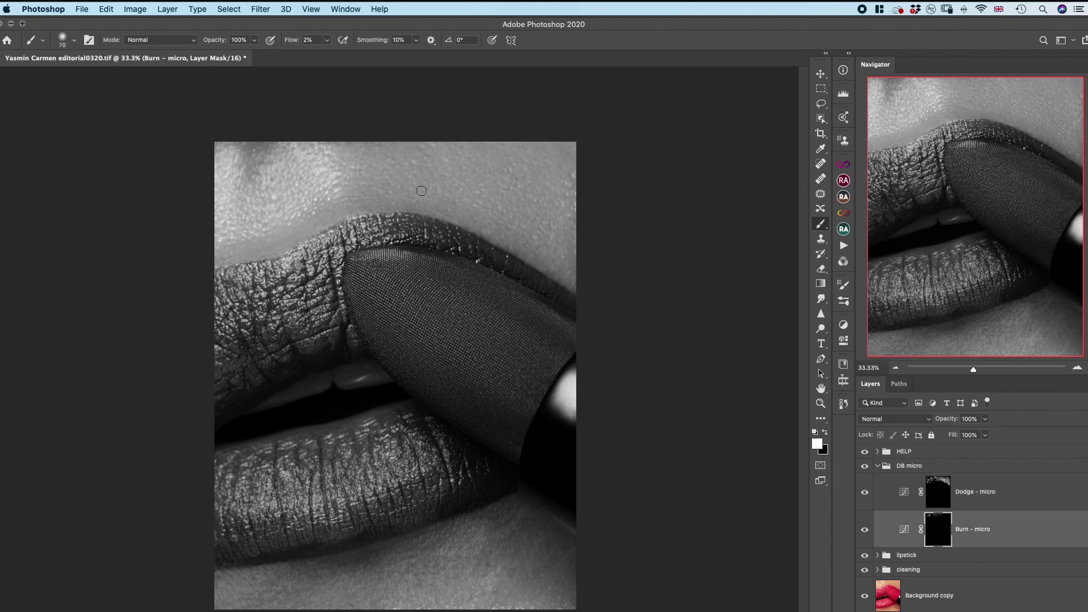
{"action": "key", "text": "alt+bracketright"}
{"action": "key", "text": "bracketleft"}
{"action": "key", "text": "bracketleft"}
{"action": "key", "text": "bracketleft"}
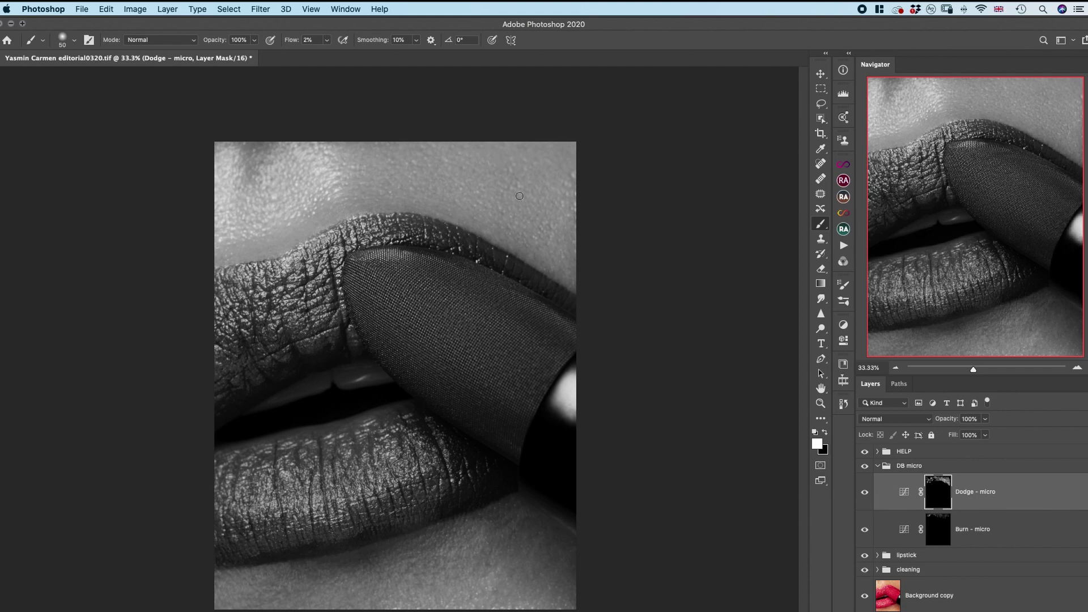
Burn small bright spots above the upper lip at 35 px, and check the result in colour by toggling the HELP group
{"action": "key", "text": "alt+bracketleft"}
{"action": "key", "text": "bracketleft"}
{"action": "key", "text": "bracketleft"}
{"action": "key", "text": "bracketleft"}
{"action": "left_click", "coordinate": [864, 451]}
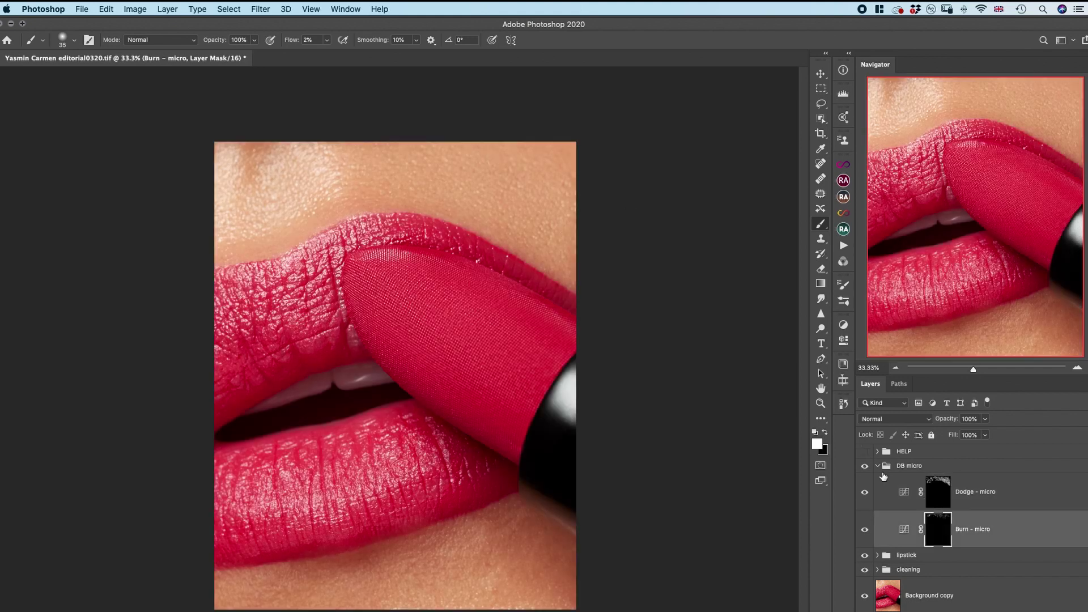
{"action": "left_click", "coordinate": [864, 451]}
Even out the skin above the upper lip, dodging at 40 px and burning at 60 px, and check it without the HELP group
{"action": "key", "text": "alt+bracketright"}
{"action": "key", "text": "bracketright"}
{"action": "key", "text": "bracketright"}
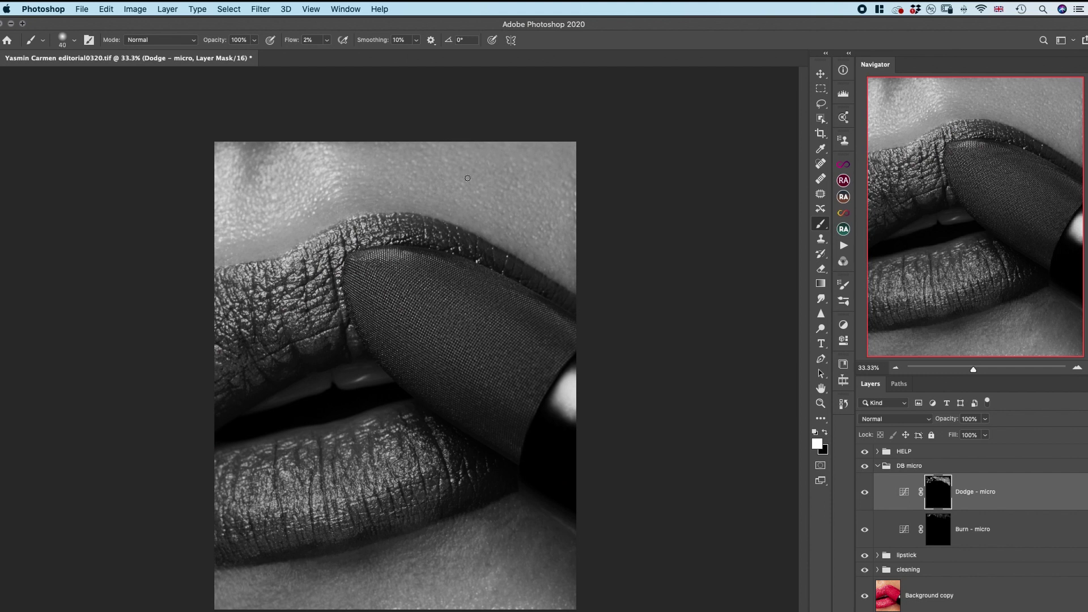
{"action": "key", "text": "alt+bracketleft"}
{"action": "key", "text": "bracketright"}
{"action": "key", "text": "bracketright"}
{"action": "key", "text": "bracketright"}
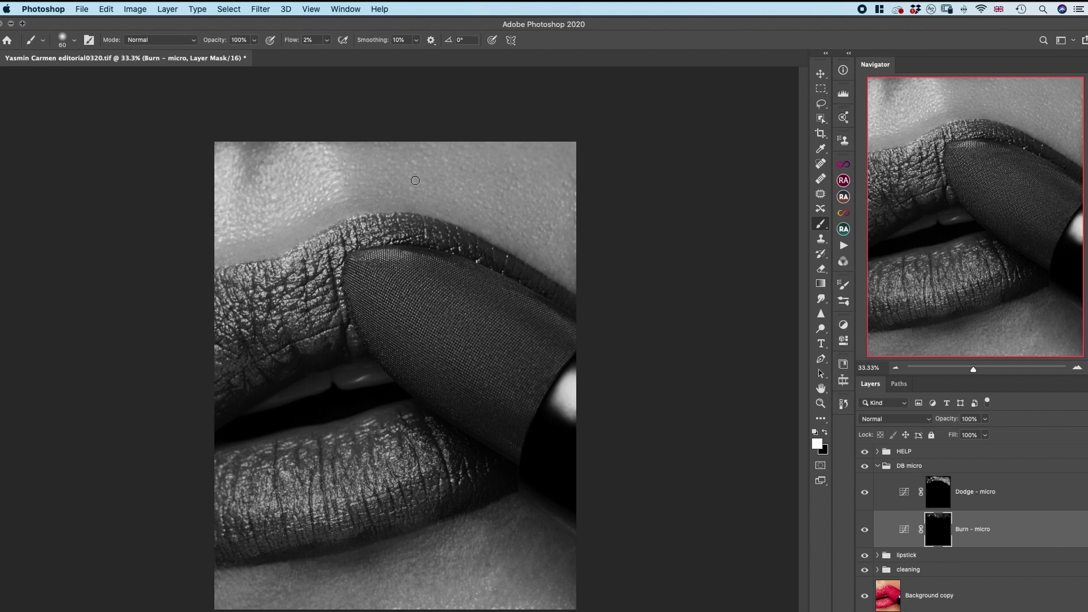
{"action": "left_click", "coordinate": [864, 452]}
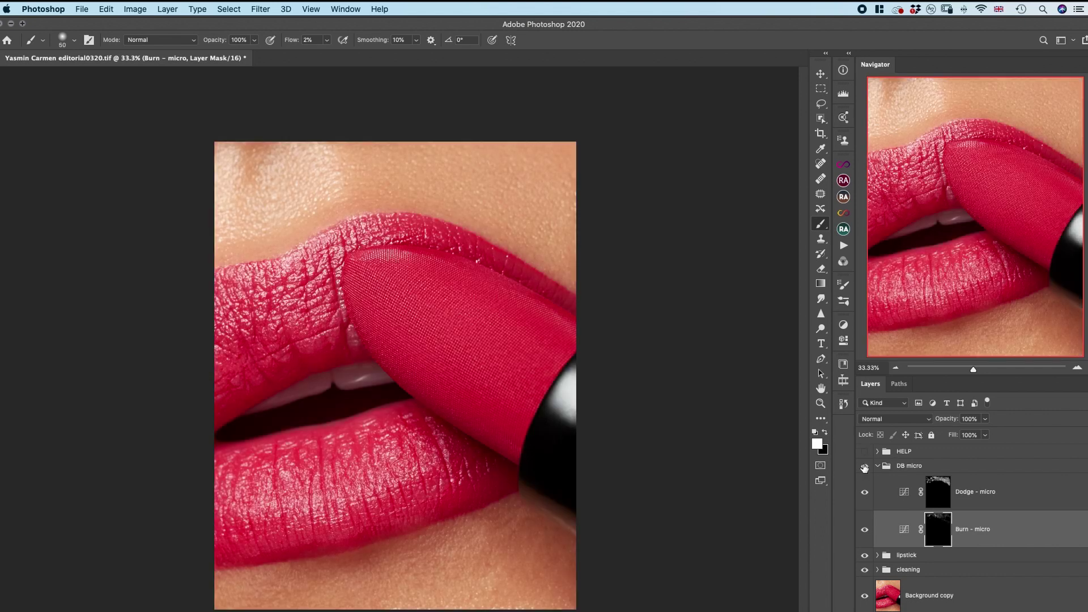
Dodge dark spots on the skin just below the lower lip on Dodge - micro, using a fine brush of about 15 px
{"action": "left_click", "coordinate": [928, 479]}
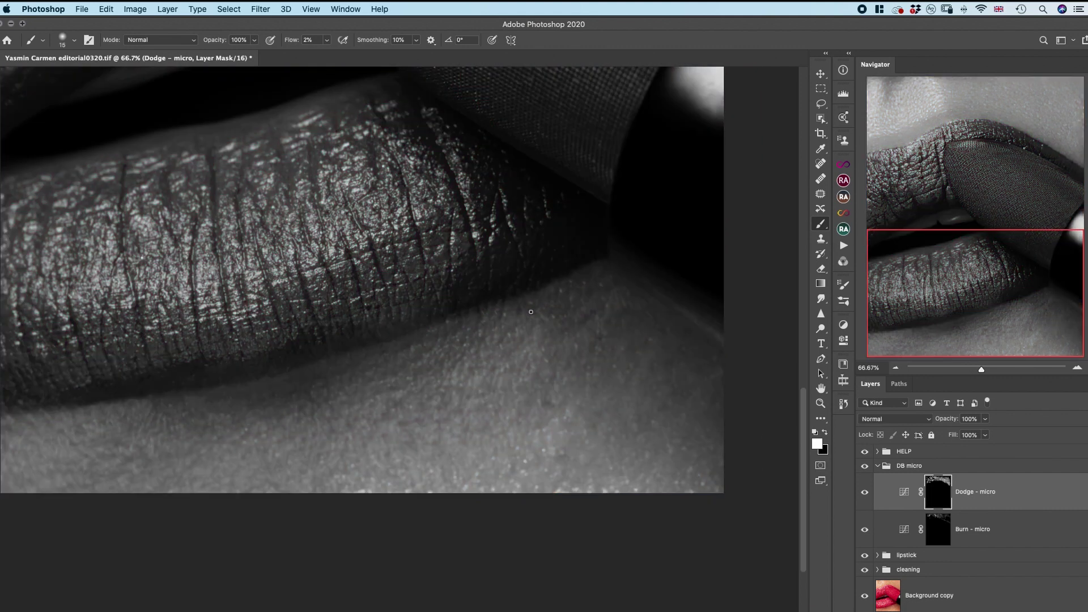
{"action": "mouse_move", "coordinate": [567, 295]}
{"action": "left_mouse_down"}
{"action": "mouse_move", "coordinate": [566, 320]}
{"action": "mouse_move", "coordinate": [599, 316]}
{"action": "left_mouse_up"}
{"action": "key", "text": "bracketleft"}
{"action": "mouse_move", "coordinate": [410, 345]}
{"action": "left_mouse_down"}
{"action": "mouse_move", "coordinate": [397, 391]}
{"action": "mouse_move", "coordinate": [442, 400]}
{"action": "mouse_move", "coordinate": [471, 369]}
{"action": "mouse_move", "coordinate": [530, 382]}
{"action": "left_mouse_up"}
{"action": "key", "text": "bracketleft"}
{"action": "key", "text": "bracketleft"}
Refine the skin directly under the lower lip, burning bright spots at 10 px and dodging dark ones at 25 px
{"action": "key", "text": "alt+bracketleft"}
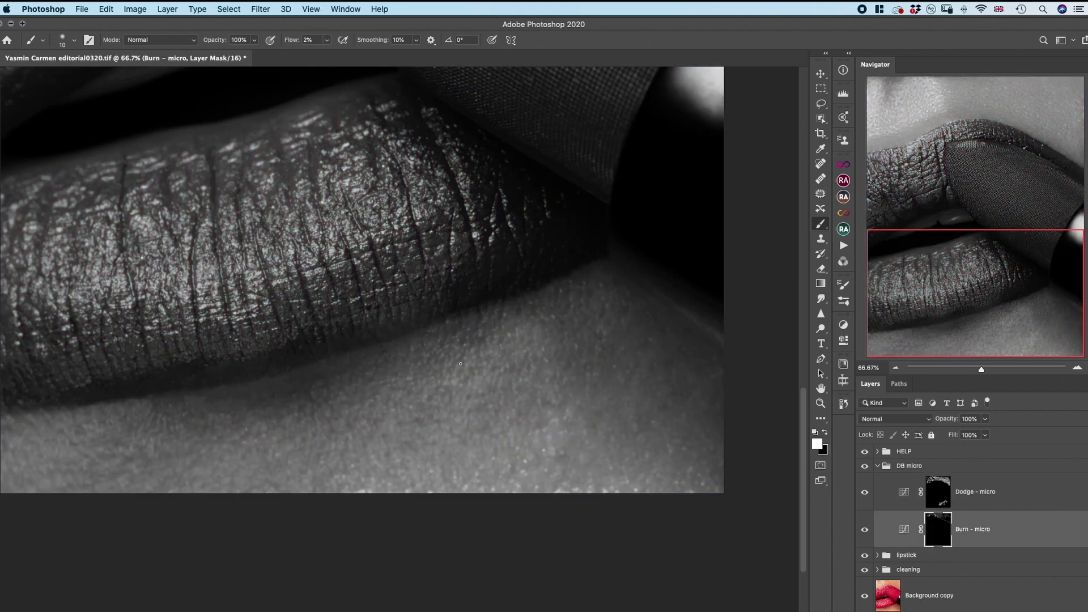
{"action": "key", "text": "alt+bracketright"}
{"action": "key", "text": "bracketright"}
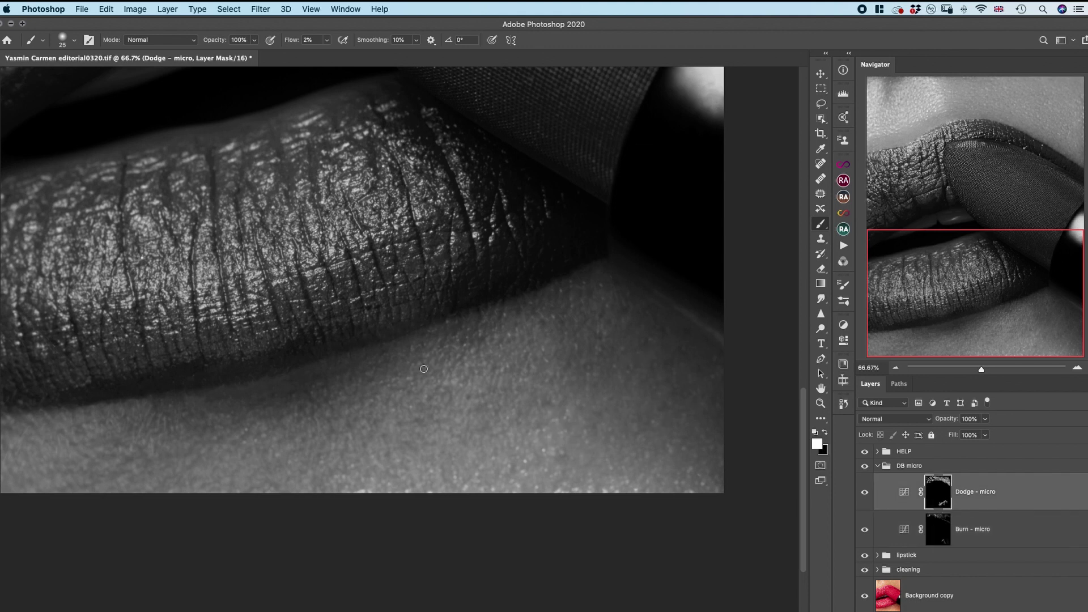
Burn bright spots below the lower lip and towards the lipstick case on Burn - micro, using 25 to 40 px
{"action": "key", "text": "alt+bracketleft"}
{"action": "key", "text": "bracketleft"}
{"action": "key", "text": "bracketleft"}
{"action": "key", "text": "bracketleft"}
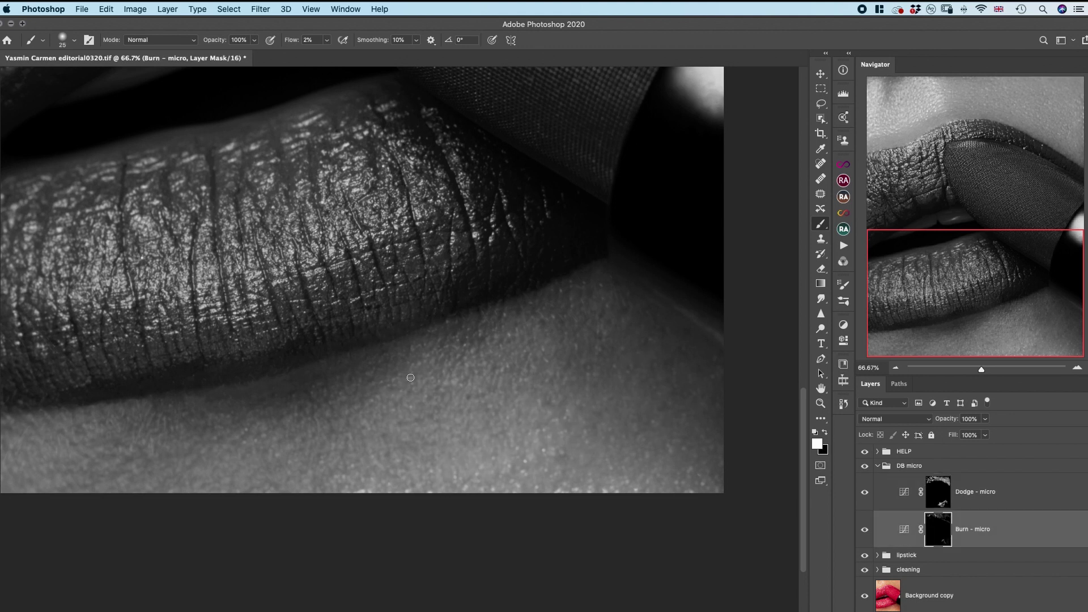
{"action": "scroll", "coordinate": [545, 314], "scroll_direction": "right", "scroll_amount": 3}
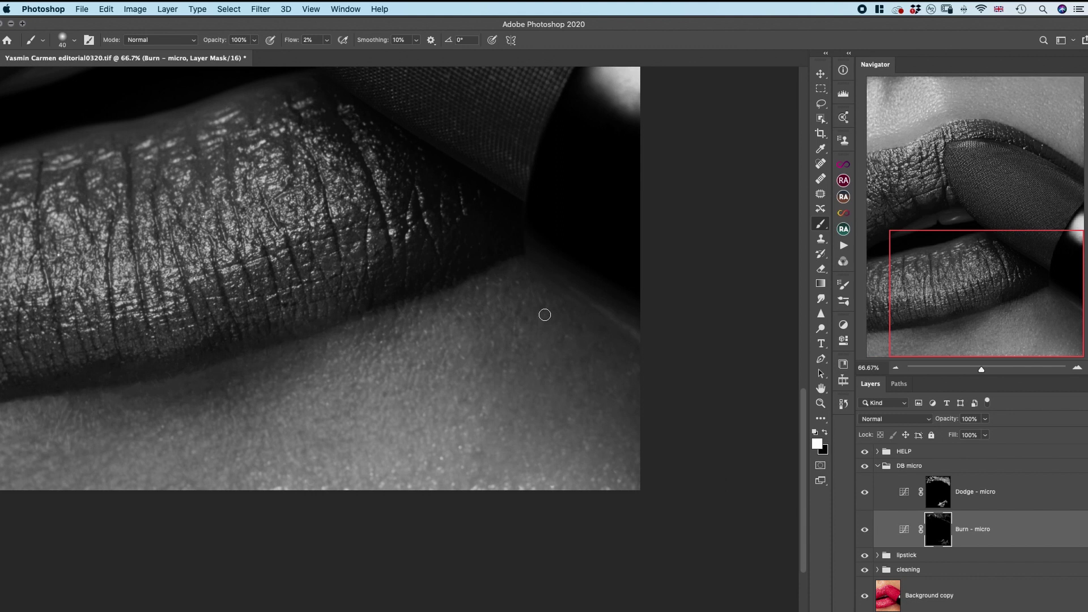
Dodge the skin near the mouth corner beside the lipstick case on Dodge - micro, using 30 to 60 px
{"action": "key", "text": "alt+bracketright"}
{"action": "key", "text": "bracketleft"}
{"action": "key", "text": "bracketleft"}
{"action": "key", "text": "bracketleft"}
{"action": "key", "text": "bracketleft"}
{"action": "key", "text": "bracketleft"}
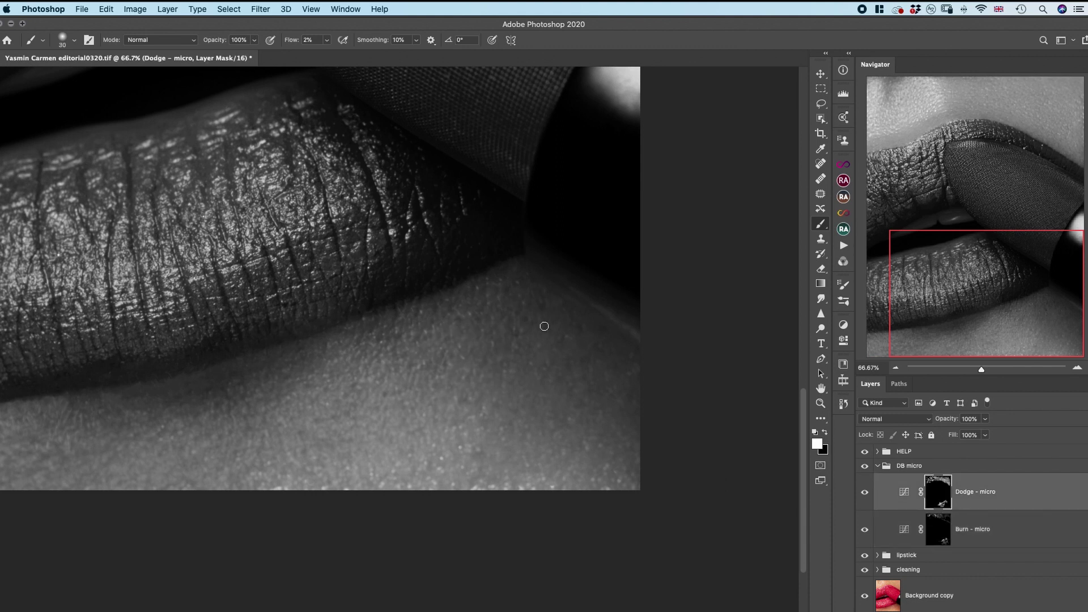
{"action": "key", "text": "bracketleft"}
{"action": "key", "text": "bracketright"}
{"action": "key", "text": "bracketright"}
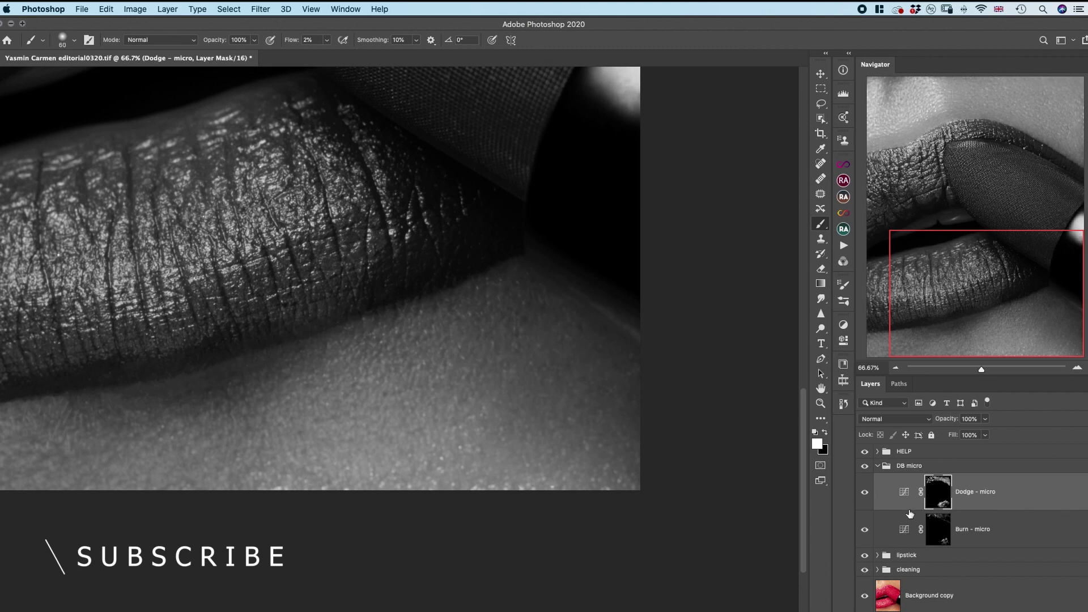
Burn wider bright patches on the skin below the lower lip on Burn - micro, with a 70 px brush
{"action": "left_click", "coordinate": [910, 514]}
{"action": "key", "text": "super+minus"}
{"action": "key", "text": "bracketright"}
{"action": "key", "text": "bracketleft"}
{"action": "key", "text": "bracketleft"}
{"action": "key", "text": "bracketleft"}
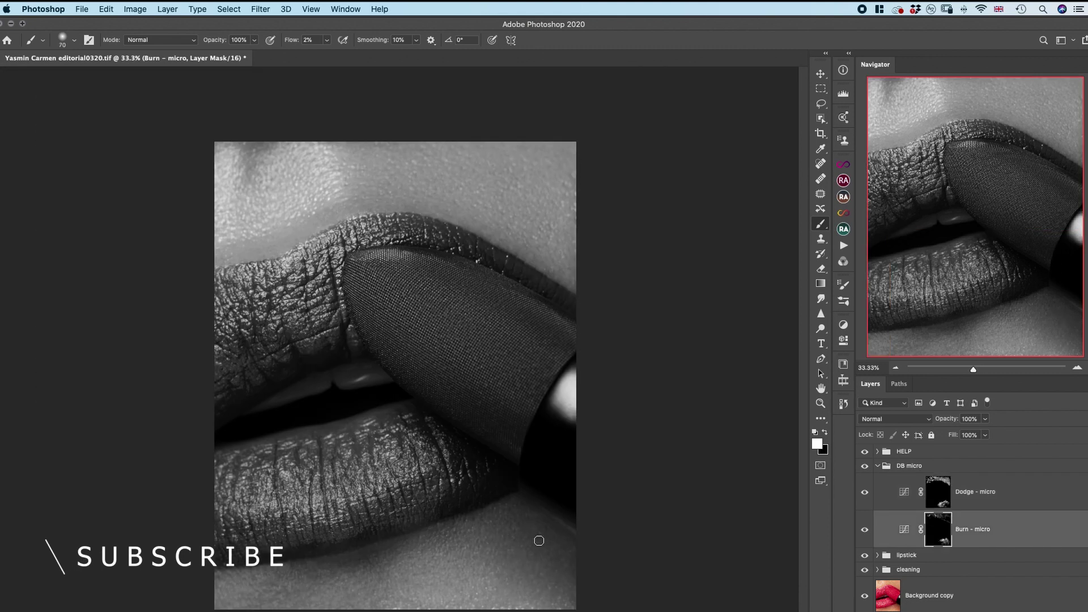
Burn fine bright spots on the skin below the lower lip on Burn - micro, with a 25 px brush
{"action": "key", "text": "super+plus"}
{"action": "key", "text": "super+plus"}
{"action": "key", "text": "bracketleft"}
{"action": "key", "text": "bracketleft"}
{"action": "key", "text": "bracketleft"}
{"action": "key", "text": "bracketleft"}
{"action": "key", "text": "bracketleft"}
{"action": "key", "text": "bracketleft"}
{"action": "key", "text": "bracketleft"}
{"action": "key", "text": "bracketleft"}
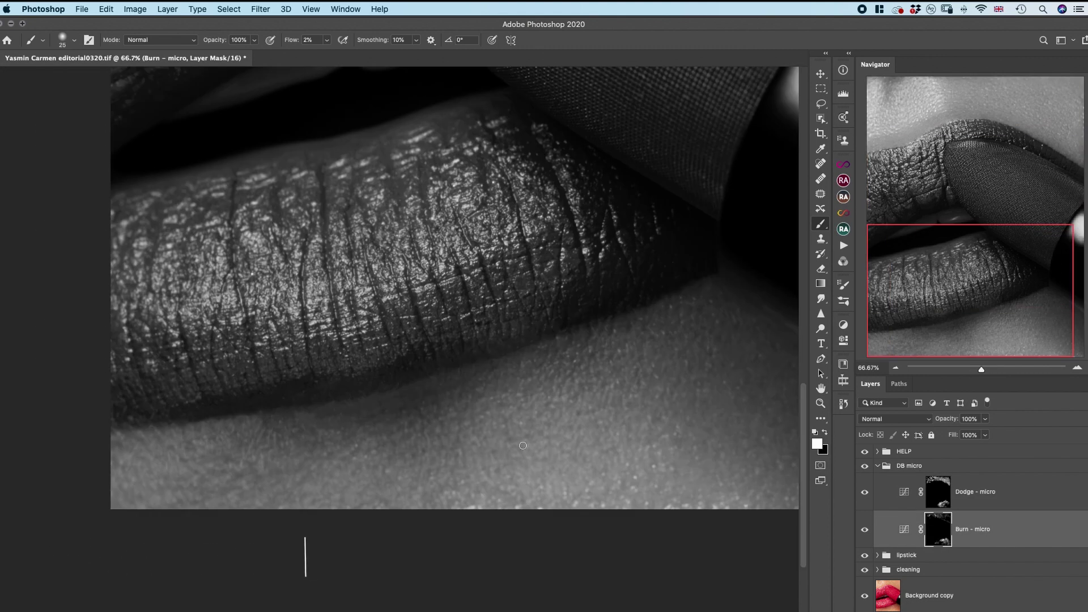
Dodge small dark patches in the middle of the skin below the lower lip on Dodge - micro, using 30 to 40 px
{"action": "key", "text": "alt+bracketright"}
{"action": "key", "text": "bracketleft"}
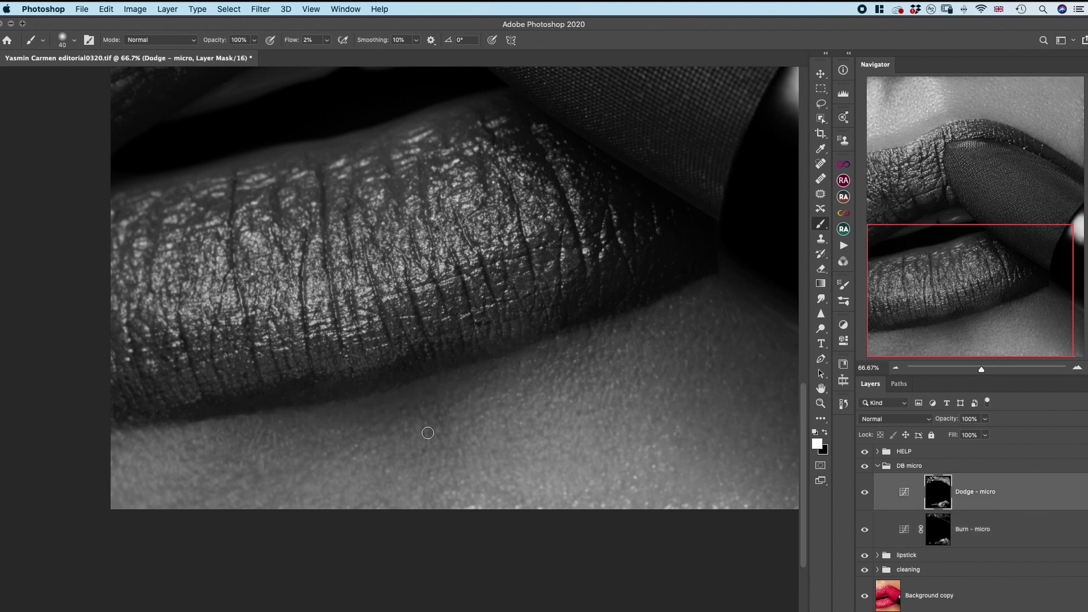
{"action": "key", "text": "bracketleft"}
{"action": "key", "text": "bracketleft"}
{"action": "key", "text": "bracketleft"}
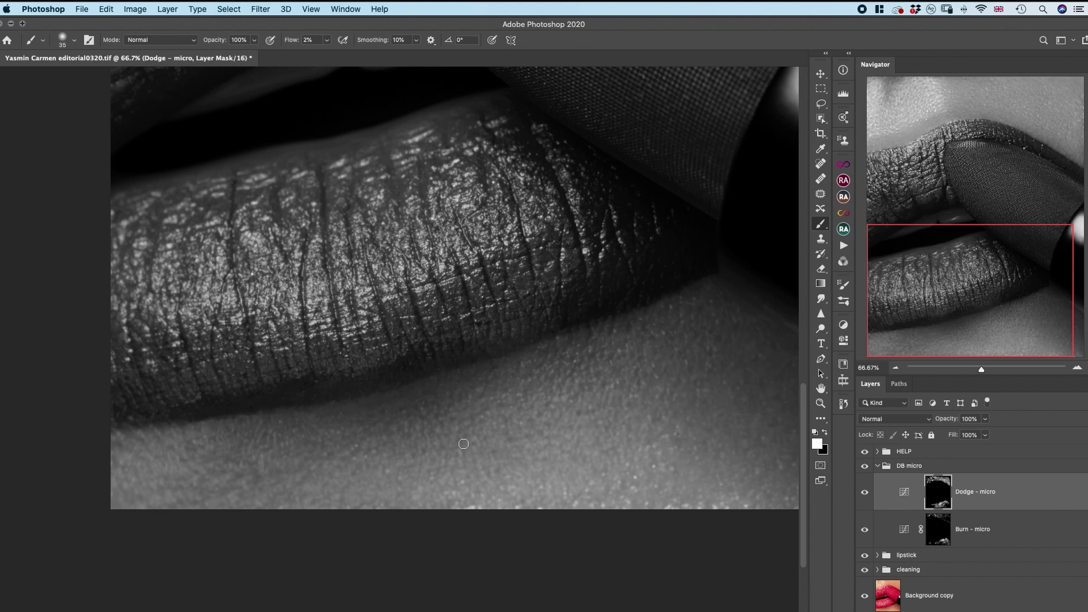
{"action": "key", "text": "bracketleft"}
Burn bright spots on the skin under the left part of the lower lip on Burn - micro, at 30 and 25 px
{"action": "key", "text": "alt+bracketleft"}
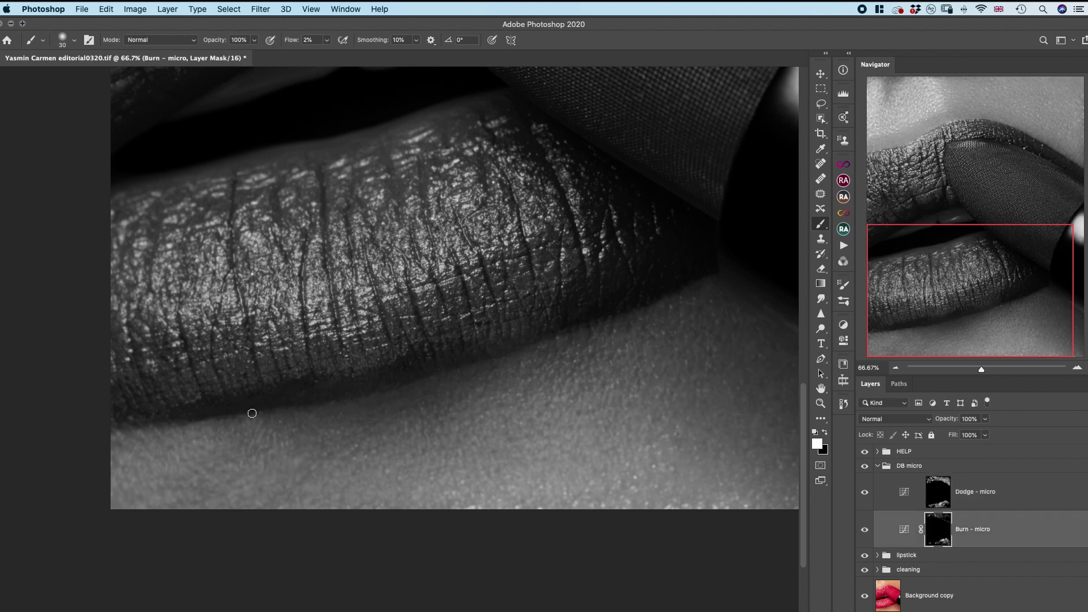
{"action": "left_click_drag", "start_coordinate": [132, 452], "coordinate": [341, 383]}
{"action": "key", "text": "bracketleft"}
{"action": "key", "text": "bracketleft"}
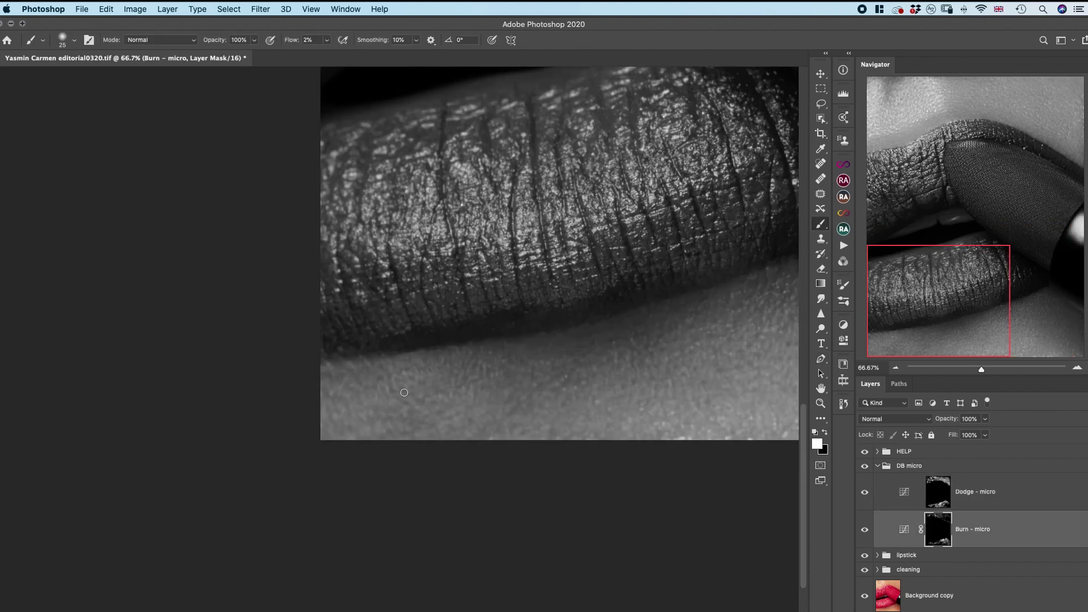
Dodge dark spots under the lower lip from the left image edge to the centre on Dodge - micro, at 25 px
{"action": "key", "text": "alt+bracketright"}
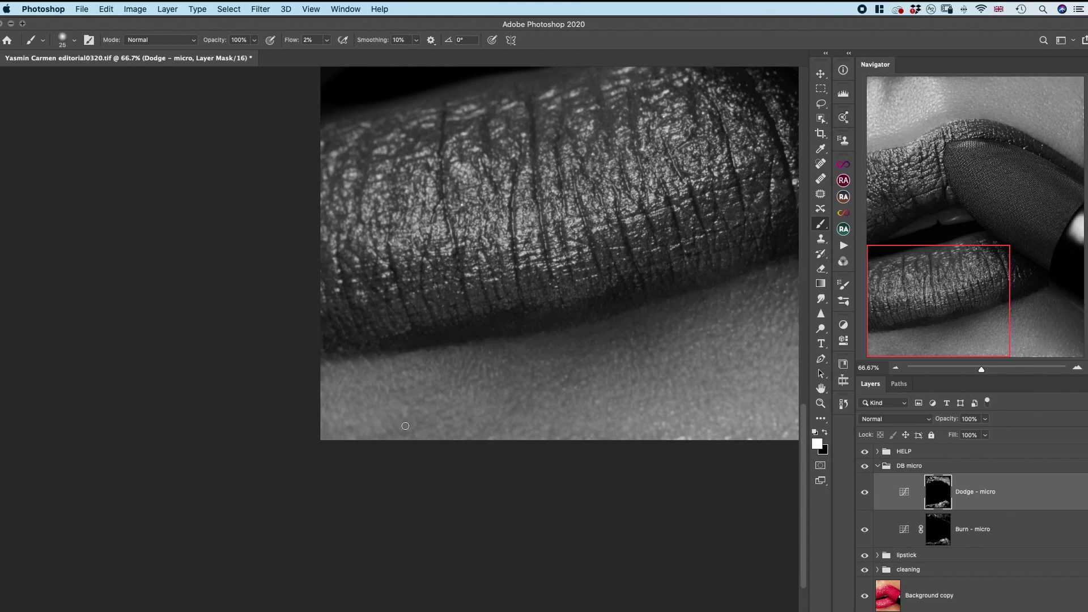
{"action": "key", "text": "bracketright"}
{"action": "key", "text": "alt+bracketleft"}
{"action": "key", "text": "bracketleft"}
{"action": "key", "text": "alt+bracketright"}
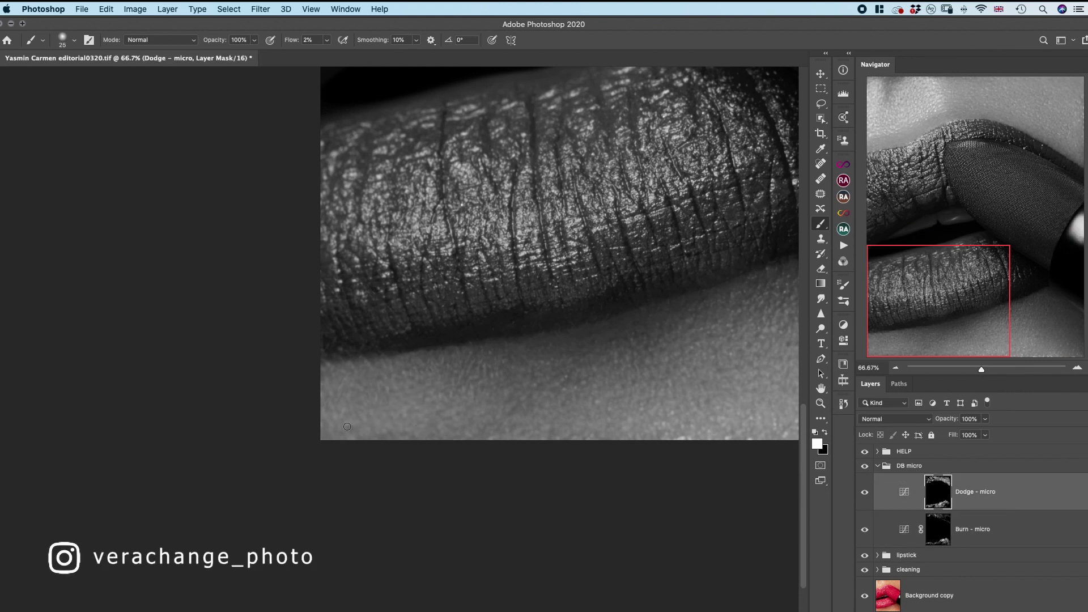
{"action": "left_click_drag", "start_coordinate": [492, 402], "coordinate": [497, 432]}
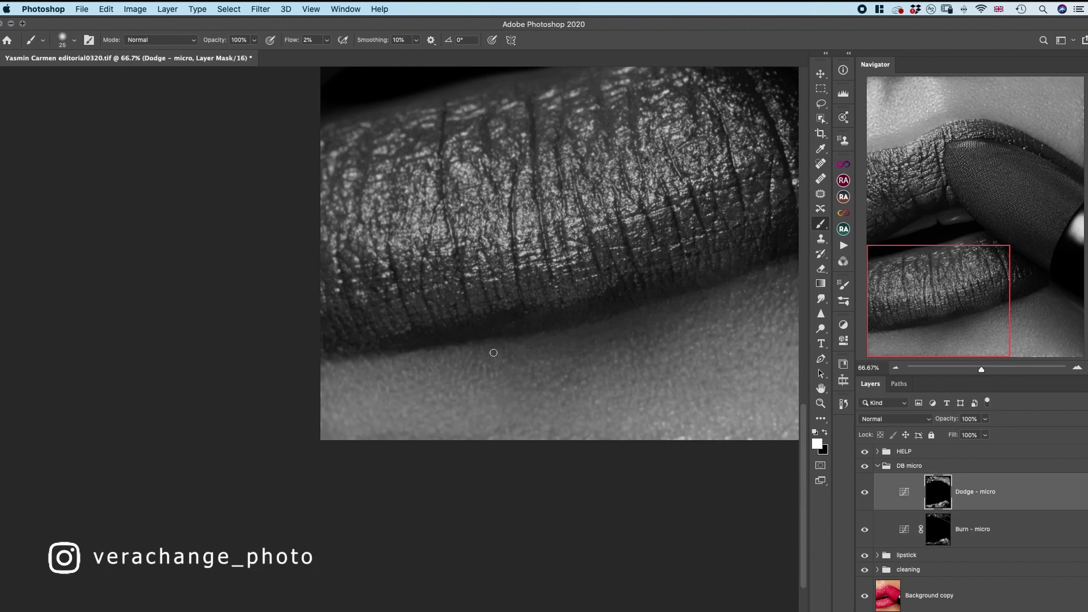
{"action": "mouse_move", "coordinate": [535, 373]}
{"action": "left_mouse_down"}
{"action": "mouse_move", "coordinate": [566, 403]}
{"action": "mouse_move", "coordinate": [576, 383]}
{"action": "left_mouse_up"}
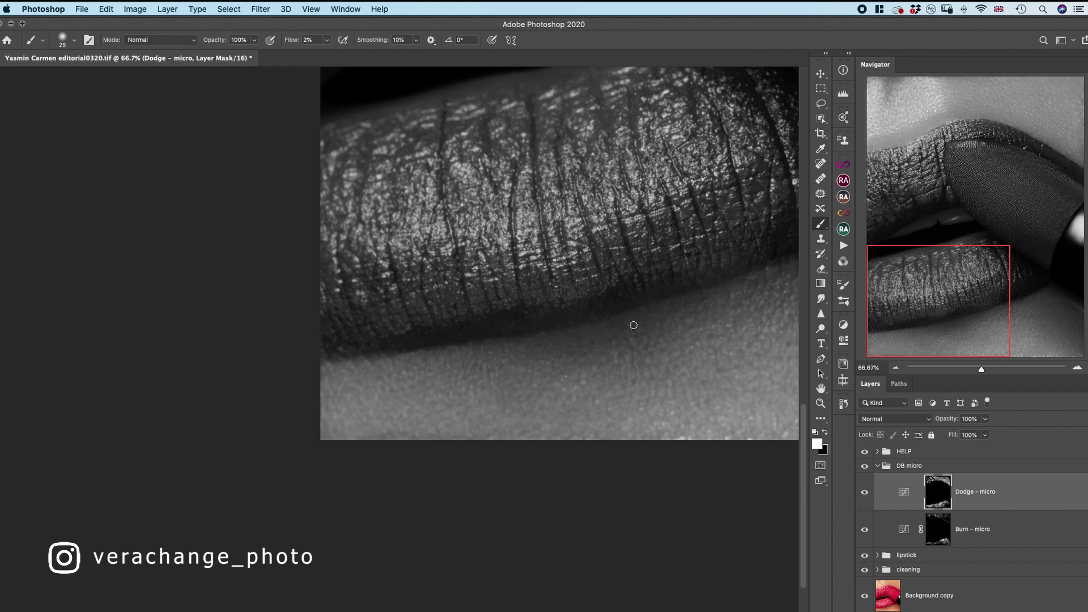
{"action": "key", "text": "alt+bracketleft"}
{"action": "key", "text": "alt+bracketright"}
Burn larger bright patches along the bottom of the chin skin on Burn - micro, with a 60 px brush
{"action": "key", "text": "super+minus"}
{"action": "key", "text": "super+minus"}
{"action": "left_click", "coordinate": [975, 540]}
{"action": "key", "text": "bracketright"}
{"action": "key", "text": "bracketright"}
{"action": "key", "text": "bracketright"}
{"action": "key", "text": "bracketright"}
{"action": "key", "text": "bracketright"}
{"action": "key", "text": "bracketright"}
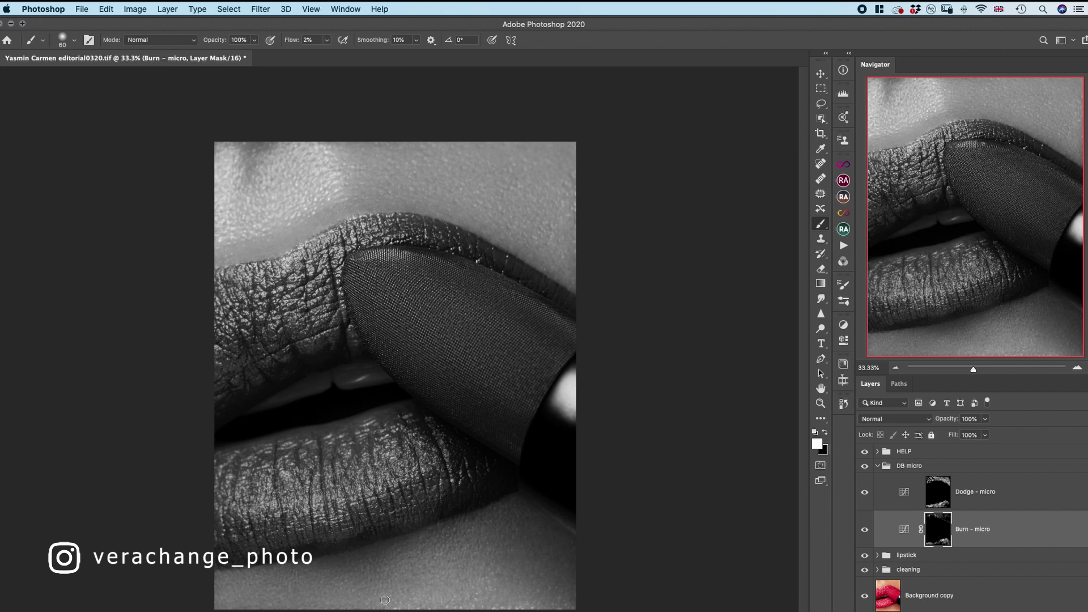
Even the skin below the lower lip, dodging at 50 and 70 px and burning at 80 px on the micro layers
{"action": "key", "text": "bracketleft"}
{"action": "key", "text": "alt+bracketright"}
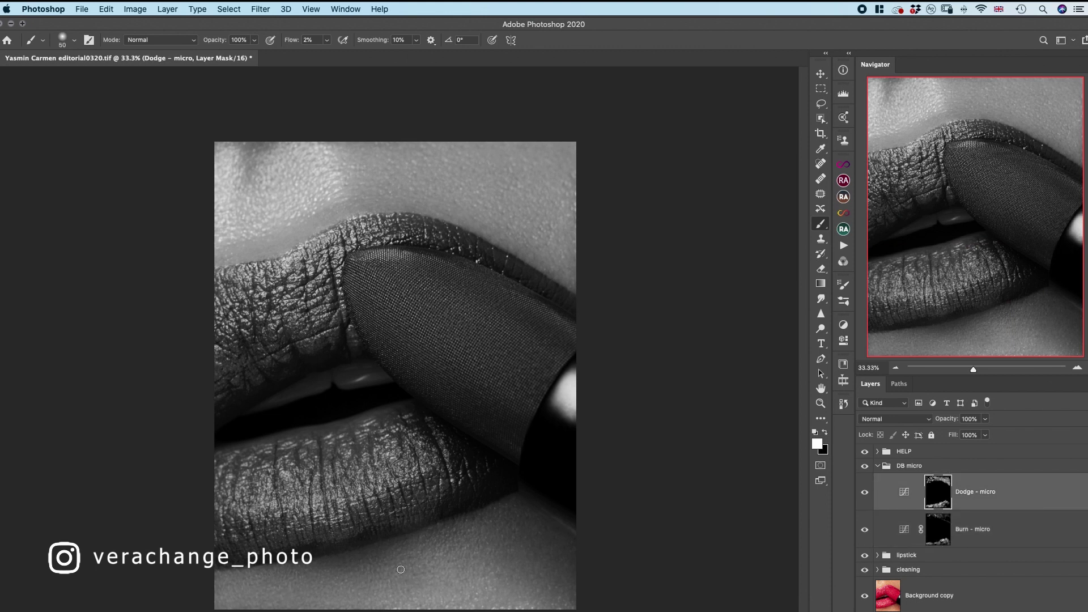
{"action": "key", "text": "alt+bracketleft"}
{"action": "key", "text": "bracketright"}
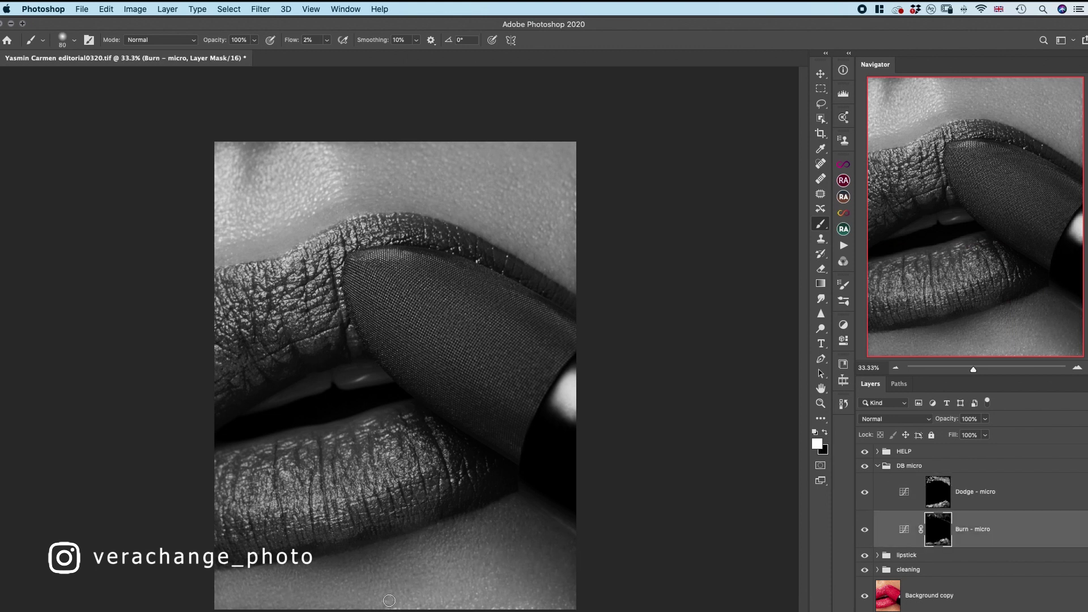
{"action": "key", "text": "alt+bracketright"}
{"action": "key", "text": "bracketright"}
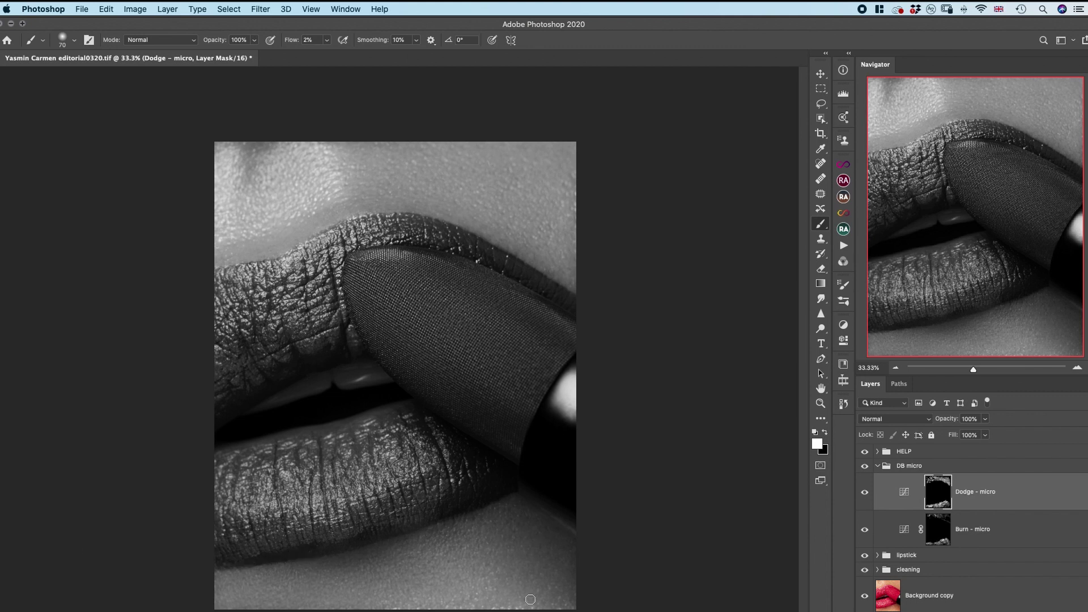
Hide the HELP group and burn remaining bright spots just under the lower lip on Burn - micro, at 25 px
{"action": "left_click", "coordinate": [865, 452]}
{"action": "key", "text": "super+plus"}
{"action": "key", "text": "super+plus"}
{"action": "scroll", "coordinate": [446, 389], "scroll_direction": "down", "scroll_amount": 5}
{"action": "key", "text": "alt+bracketleft"}
{"action": "key", "text": "bracketleft"}
{"action": "key", "text": "bracketleft"}
{"action": "key", "text": "bracketleft"}
{"action": "key", "text": "bracketleft"}
{"action": "key", "text": "bracketleft"}
{"action": "key", "text": "bracketleft"}
{"action": "key", "text": "bracketleft"}
{"action": "key", "text": "bracketleft"}
{"action": "key", "text": "bracketleft"}
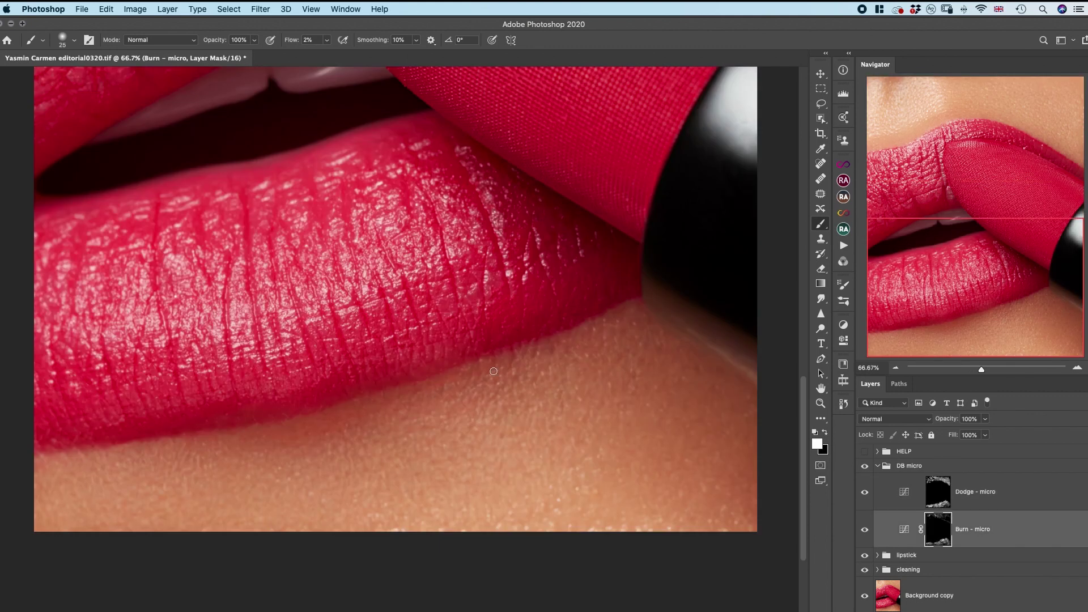
Check the blend modes of the micro dodge and burn layers and review the effect of the DB micro group
{"action": "key", "text": "super+minus"}
{"action": "key", "text": "super+minus"}
{"action": "left_click", "coordinate": [896, 419]}
{"action": "left_click", "coordinate": [895, 419]}
{"action": "left_click_drag", "start_coordinate": [937, 489], "coordinate": [908, 435]}
{"action": "left_click", "coordinate": [895, 419]}
{"action": "left_click", "coordinate": [896, 419]}
{"action": "left_click", "coordinate": [909, 465]}
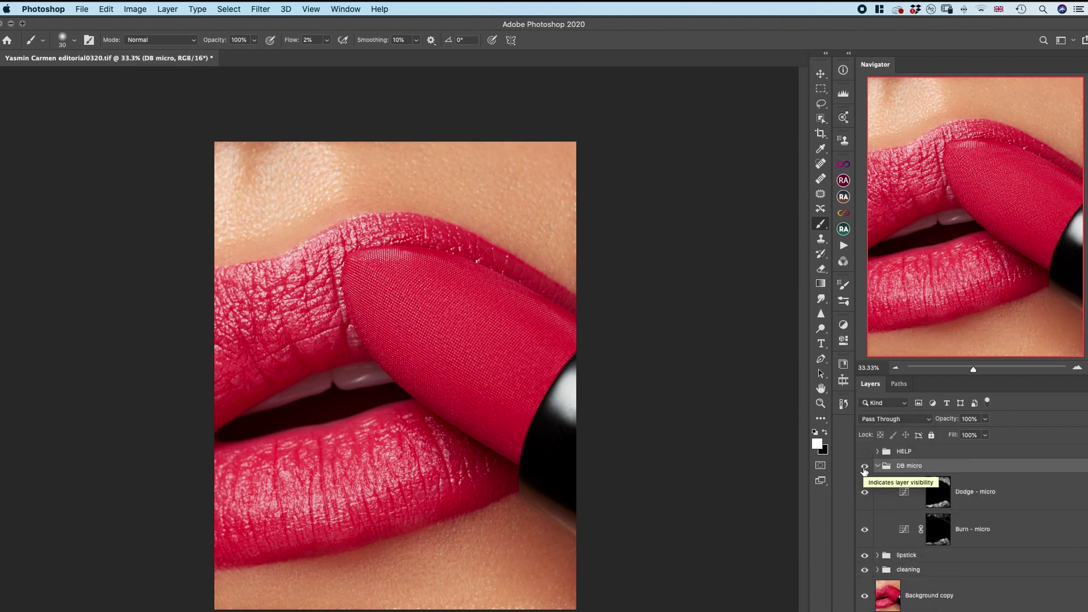
Show the HELP group and dodge a small patch at the left of the upper lip on Dodge - micro
{"action": "key", "text": "super+plus"}
{"action": "left_click", "coordinate": [865, 452]}
{"action": "left_click", "coordinate": [938, 492]}
{"action": "key", "text": "bracketright"}
{"action": "key", "text": "bracketright"}
{"action": "left_click_drag", "start_coordinate": [140, 233], "coordinate": [135, 248]}
{"action": "key", "text": "bracketleft"}
{"action": "key", "text": "bracketleft"}
{"action": "key", "text": "bracketleft"}
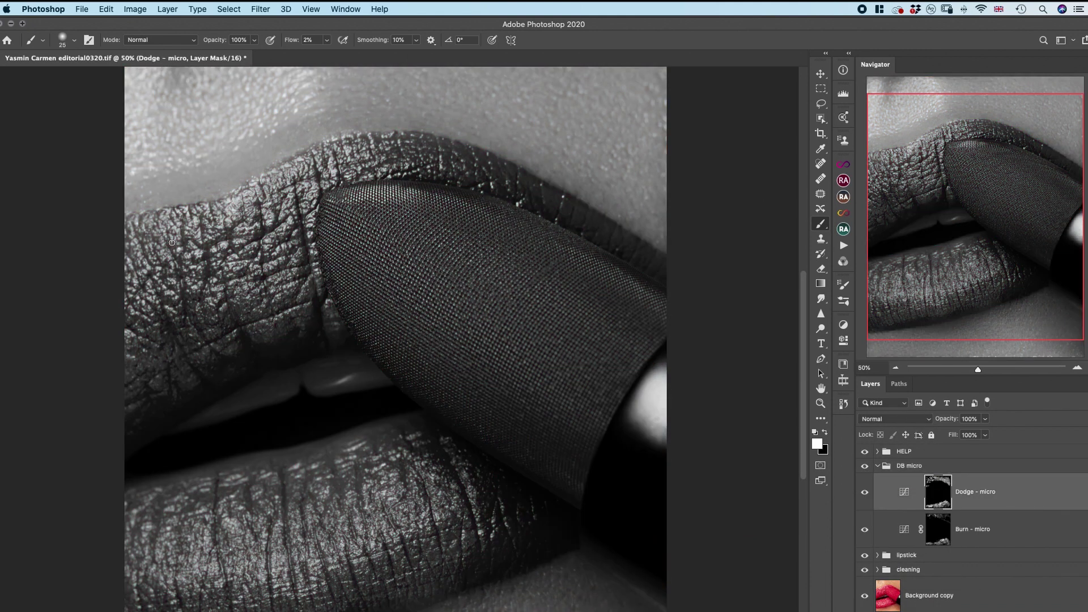
Hide HELP and run the action that creates a DB global group with Dodge - global and Burn - global above DB micro
{"action": "left_click", "coordinate": [865, 452]}
{"action": "left_click", "coordinate": [903, 492]}
{"action": "left_click", "coordinate": [878, 466]}
{"action": "left_click", "coordinate": [843, 246]}
{"action": "left_click", "coordinate": [715, 314]}
{"action": "left_click", "coordinate": [760, 409]}
{"action": "left_click", "coordinate": [843, 245]}
Rename the new DB global group as DB lips and the DB micro group as DB skin
{"action": "double_click", "coordinate": [910, 466]}
{"action": "type", "text": "DB lips"}
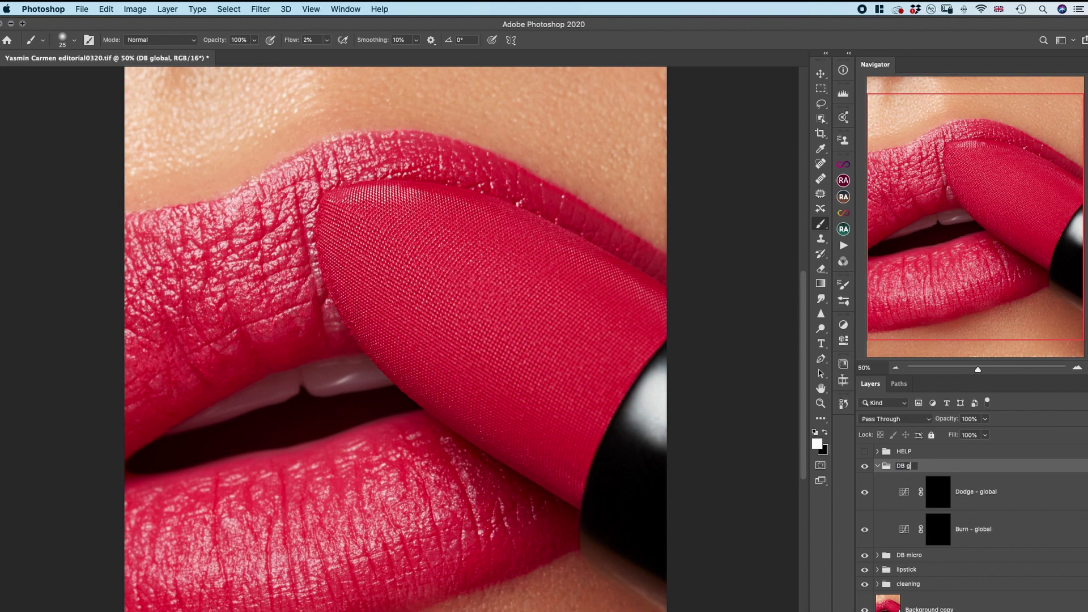
{"action": "double_click", "coordinate": [919, 556]}
{"action": "type", "text": "DB skin"}
With HELP visible, dodge the upper lip's highlights on the Dodge - global mask, with the brush flow at 8%
{"action": "left_click", "coordinate": [939, 492]}
{"action": "left_click", "coordinate": [865, 451]}
{"action": "key", "text": "bracketleft"}
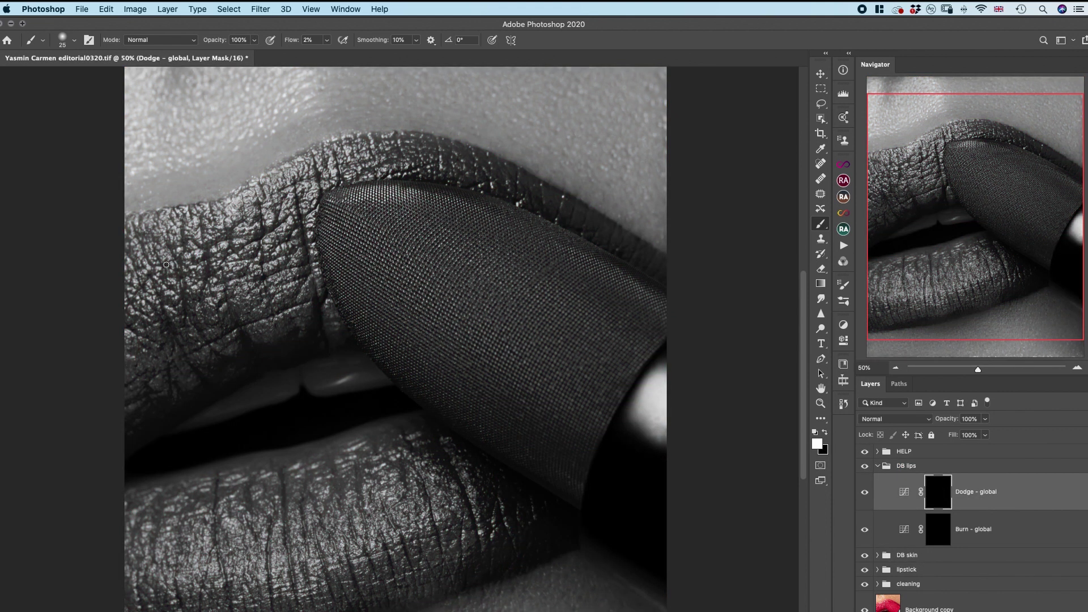
{"action": "key", "text": "bracketleft"}
{"action": "key", "text": "bracketleft"}
{"action": "key", "text": "shift+0"}
{"action": "key", "text": "shift+8"}
{"action": "left_click_drag", "start_coordinate": [185, 301], "coordinate": [233, 280]}
{"action": "key", "text": "bracketright"}
{"action": "mouse_move", "coordinate": [279, 207]}
{"action": "left_mouse_down"}
{"action": "mouse_move", "coordinate": [374, 139]}
{"action": "mouse_move", "coordinate": [422, 170]}
{"action": "mouse_move", "coordinate": [444, 161]}
{"action": "left_mouse_up"}
Dodge the lower lip's highlights with long strokes and strengthen those on the left of the upper lip on Dodge - global
{"action": "mouse_move", "coordinate": [143, 516]}
{"action": "left_mouse_down"}
{"action": "mouse_move", "coordinate": [165, 500]}
{"action": "mouse_move", "coordinate": [196, 513]}
{"action": "mouse_move", "coordinate": [224, 550]}
{"action": "mouse_move", "coordinate": [254, 498]}
{"action": "mouse_move", "coordinate": [334, 487]}
{"action": "mouse_move", "coordinate": [309, 538]}
{"action": "mouse_move", "coordinate": [403, 473]}
{"action": "left_mouse_up"}
{"action": "key", "text": "bracketright"}
{"action": "key", "text": "bracketright"}
{"action": "mouse_move", "coordinate": [124, 567]}
{"action": "left_mouse_down"}
{"action": "mouse_move", "coordinate": [128, 601]}
{"action": "mouse_move", "coordinate": [164, 560]}
{"action": "mouse_move", "coordinate": [240, 539]}
{"action": "mouse_move", "coordinate": [281, 491]}
{"action": "mouse_move", "coordinate": [354, 536]}
{"action": "mouse_move", "coordinate": [412, 468]}
{"action": "mouse_move", "coordinate": [442, 480]}
{"action": "left_mouse_up"}
{"action": "mouse_move", "coordinate": [158, 250]}
{"action": "left_mouse_down"}
{"action": "mouse_move", "coordinate": [187, 226]}
{"action": "mouse_move", "coordinate": [182, 283]}
{"action": "left_mouse_up"}
{"action": "left_click_drag", "start_coordinate": [181, 283], "coordinate": [238, 232]}
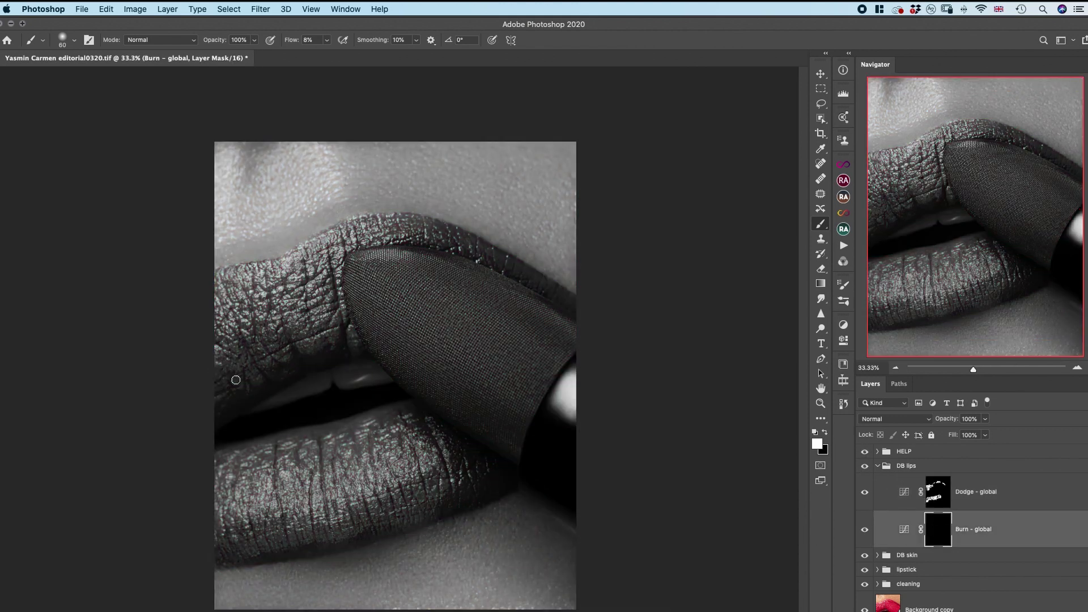
Burn the upper lip's lower edge and the lower lip's upper and lower edges on Burn - global, from 60 px up
{"action": "mouse_move", "coordinate": [231, 376]}
{"action": "left_mouse_down"}
{"action": "mouse_move", "coordinate": [323, 344]}
{"action": "mouse_move", "coordinate": [311, 345]}
{"action": "mouse_move", "coordinate": [357, 345]}
{"action": "left_mouse_up"}
{"action": "mouse_move", "coordinate": [393, 411]}
{"action": "left_mouse_down"}
{"action": "mouse_move", "coordinate": [411, 405]}
{"action": "mouse_move", "coordinate": [223, 474]}
{"action": "left_mouse_up"}
{"action": "key", "text": "bracketright"}
{"action": "left_click_drag", "start_coordinate": [242, 548], "coordinate": [390, 523]}
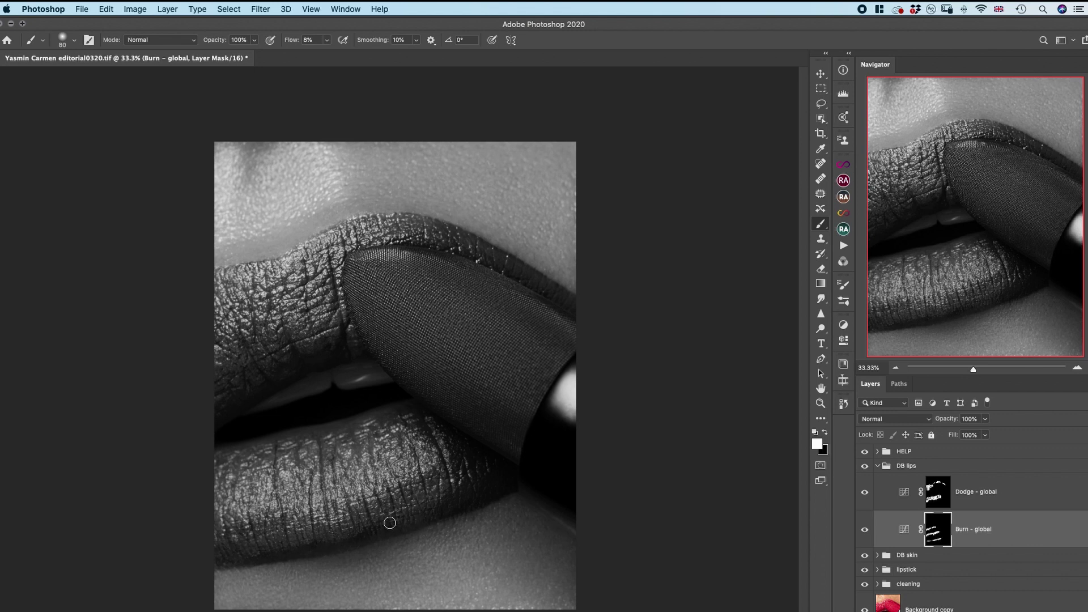
Hide HELP and refine the lower lip in colour, burning at 50 px on Burn - global and dodging at 45 px on Dodge - global
{"action": "left_click", "coordinate": [947, 504]}
{"action": "left_click", "coordinate": [947, 535]}
{"action": "left_click", "coordinate": [864, 451]}
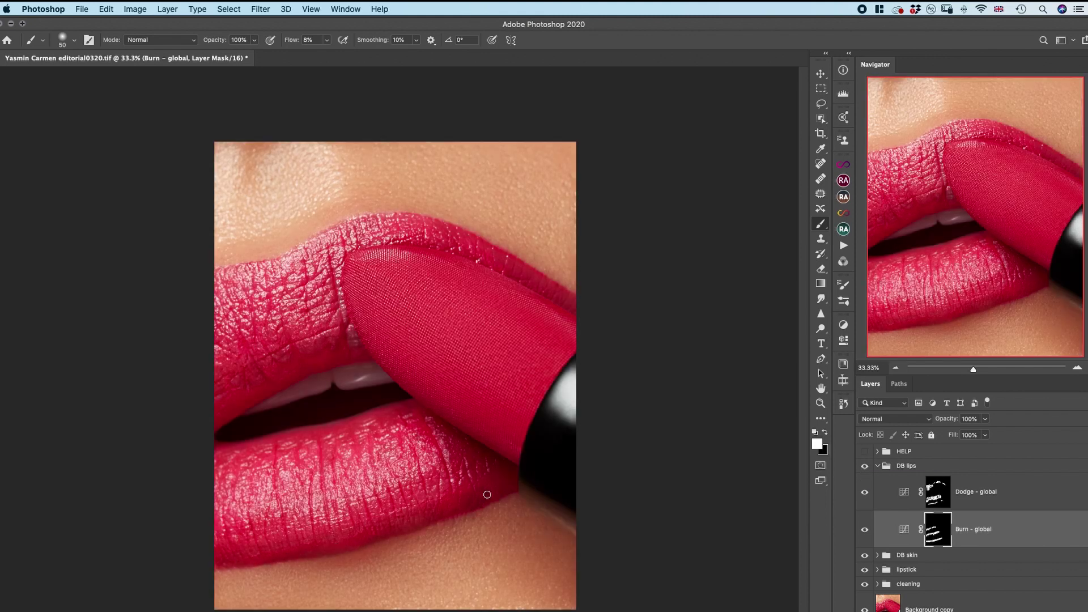
{"action": "key", "text": "bracketleft"}
{"action": "key", "text": "alt+bracketright"}
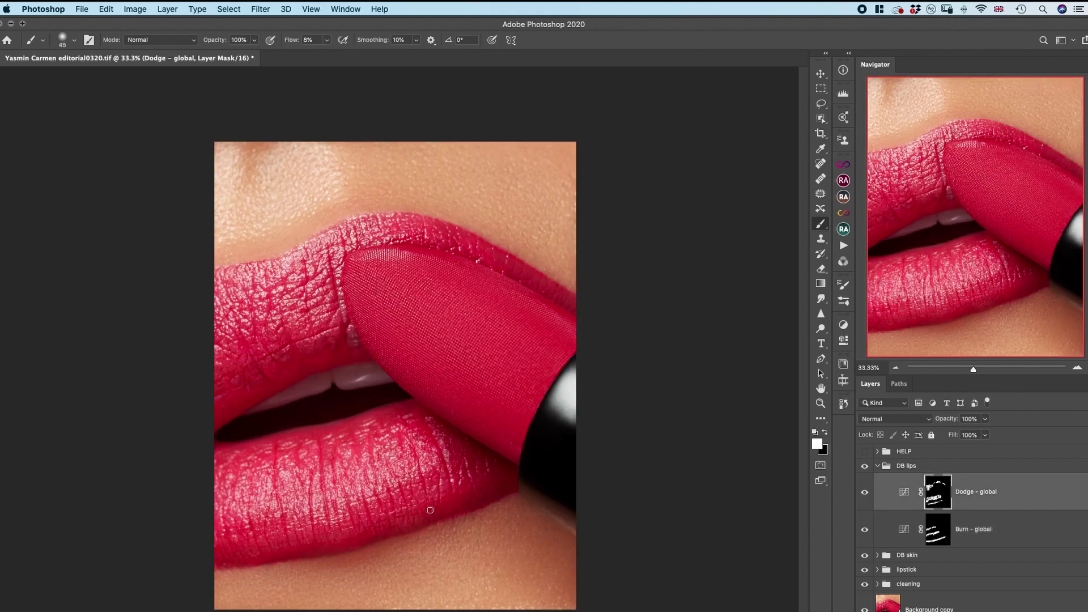
Lower the DB lips group's opacity to about 58% and compare the lips with the group switched off and on
{"action": "left_click", "coordinate": [907, 466]}
{"action": "left_click", "coordinate": [974, 530]}
{"action": "left_click", "coordinate": [865, 466]}
{"action": "mouse_move", "coordinate": [985, 419]}
{"action": "left_mouse_down"}
{"action": "mouse_move", "coordinate": [969, 436]}
{"action": "mouse_move", "coordinate": [992, 437]}
{"action": "left_mouse_up"}
{"action": "left_click", "coordinate": [865, 466]}
{"action": "left_click", "coordinate": [907, 466]}
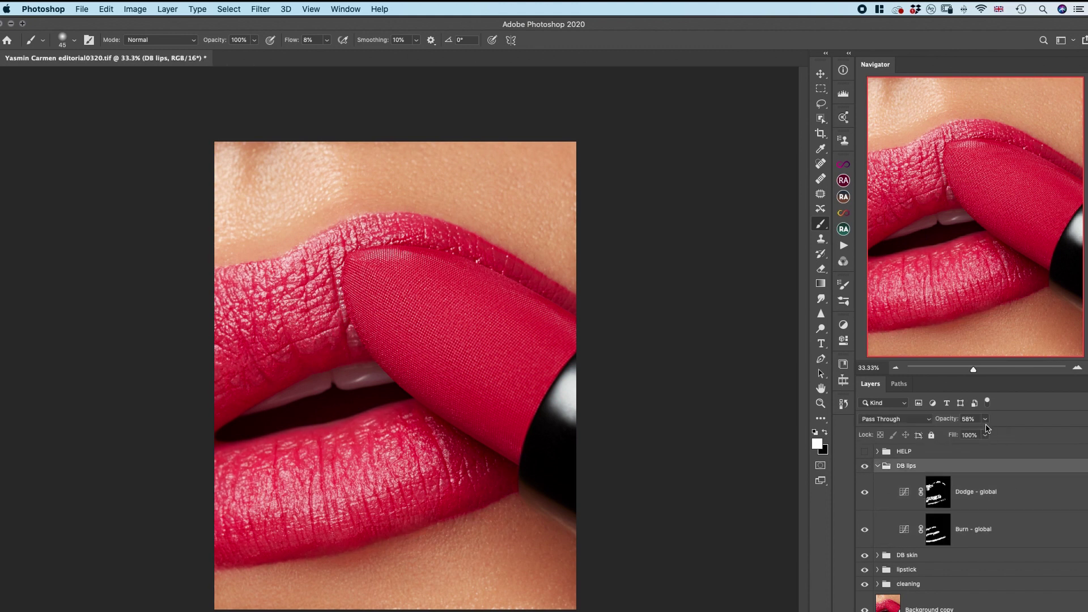
Set Dodge - global and Burn - global to Luminosity blending, with Burn - global at 89% opacity
{"action": "key", "text": "alt+bracketleft"}
{"action": "key", "text": "alt+bracketleft"}
{"action": "left_click", "coordinate": [877, 465]}
{"action": "left_click", "coordinate": [877, 466]}
{"action": "key", "text": "alt+bracketright"}
Shape the lipstick's lower edge, dodging at 50 px on Dodge - global with HELP visible and burning at 30 px on Burn - global
{"action": "key", "text": "bracketright"}
{"action": "key", "text": "bracketright"}
{"action": "key", "text": "bracketright"}
{"action": "left_click", "coordinate": [864, 452]}
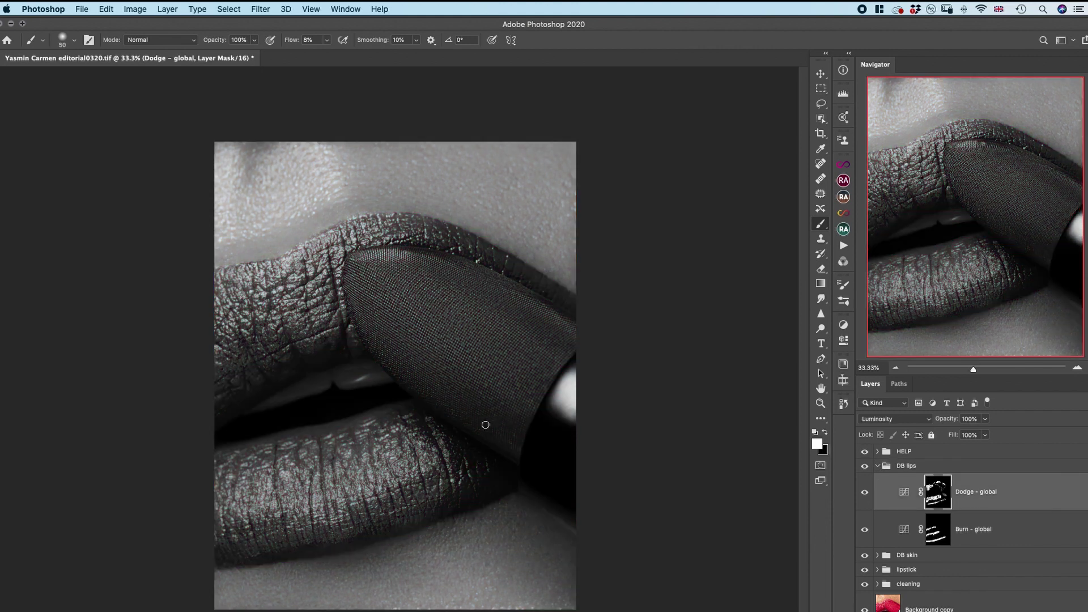
{"action": "key", "text": "bracketleft"}
{"action": "key", "text": "bracketleft"}
{"action": "key", "text": "F2"}
{"action": "key", "text": "alt+bracketleft"}
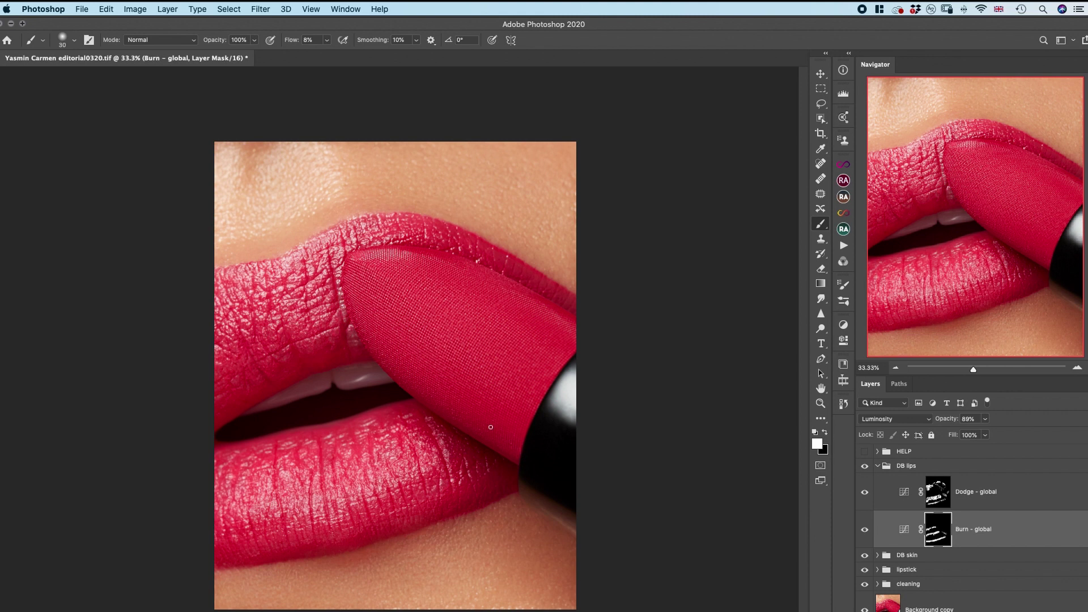
Dodge a broad highlight along the middle of the lipstick on Dodge - global, with a 250 px brush
{"action": "key", "text": "alt+bracketright"}
{"action": "key", "text": "bracketright"}
{"action": "key", "text": "bracketright"}
{"action": "key", "text": "bracketright"}
{"action": "key", "text": "bracketright"}
{"action": "key", "text": "bracketright"}
{"action": "key", "text": "bracketright"}
{"action": "key", "text": "bracketright"}
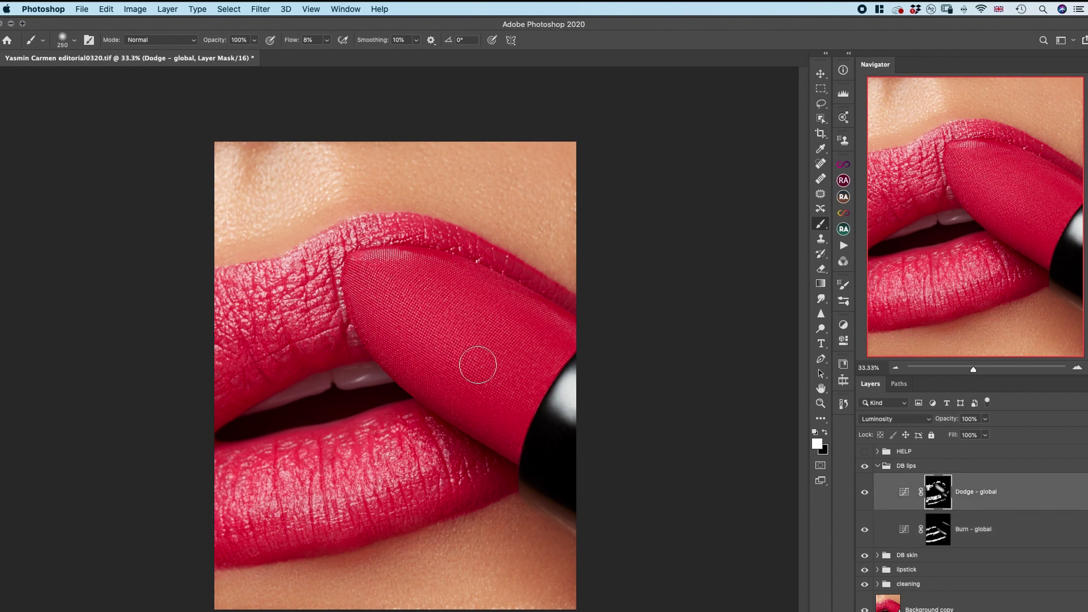
With HELP visible, dodge along the lipstick's upper edge on Dodge - global, with a 40 px brush
{"action": "key", "text": "bracketleft"}
{"action": "key", "text": "bracketleft"}
{"action": "key", "text": "bracketleft"}
{"action": "key", "text": "bracketleft"}
{"action": "key", "text": "bracketleft"}
{"action": "key", "text": "bracketleft"}
{"action": "key", "text": "bracketleft"}
{"action": "key", "text": "bracketleft"}
{"action": "key", "text": "bracketleft"}
{"action": "key", "text": "bracketleft"}
{"action": "key", "text": "bracketleft"}
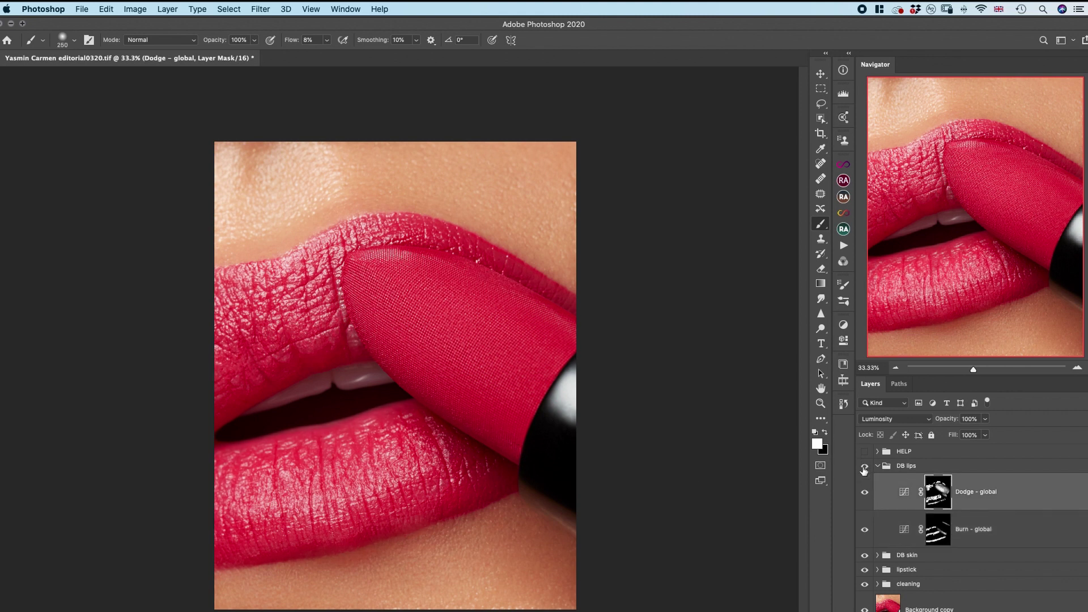
{"action": "key", "text": "F2"}
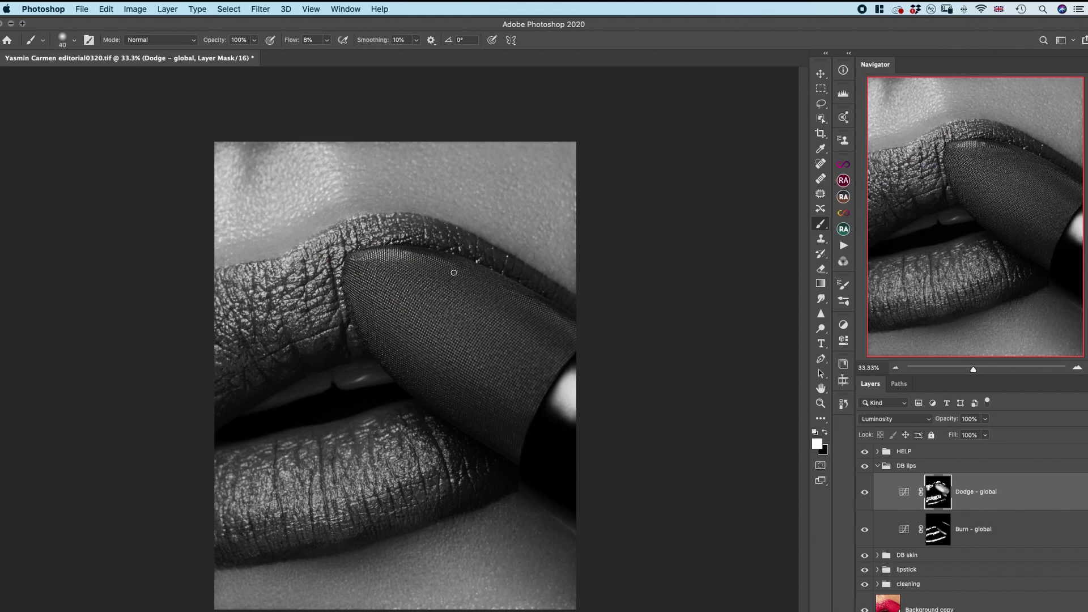
Hide HELP, collapse DB lips, and compare the retouched image with the original Background
{"action": "left_click", "coordinate": [864, 452]}
{"action": "left_click", "coordinate": [865, 467]}
{"action": "left_click", "coordinate": [865, 466]}
{"action": "left_click", "coordinate": [877, 466]}
{"action": "left_click", "coordinate": [906, 466]}
{"action": "left_click", "coordinate": [864, 574], "text": "alt"}
{"action": "left_click", "coordinate": [864, 574], "text": "alt"}
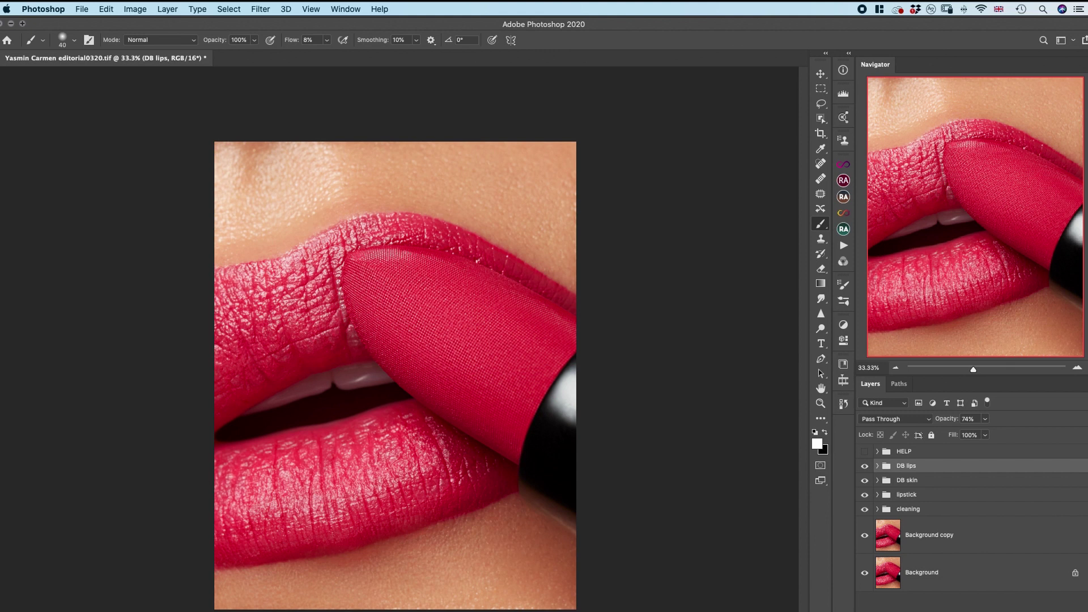
Stamp all visible layers into a new layer, open it in Liquify and refine the lower lip's bottom edge with an 80 px brush
{"action": "key", "text": "ctrl+alt+shift+e"}
{"action": "key", "text": "ctrl+shift+x"}
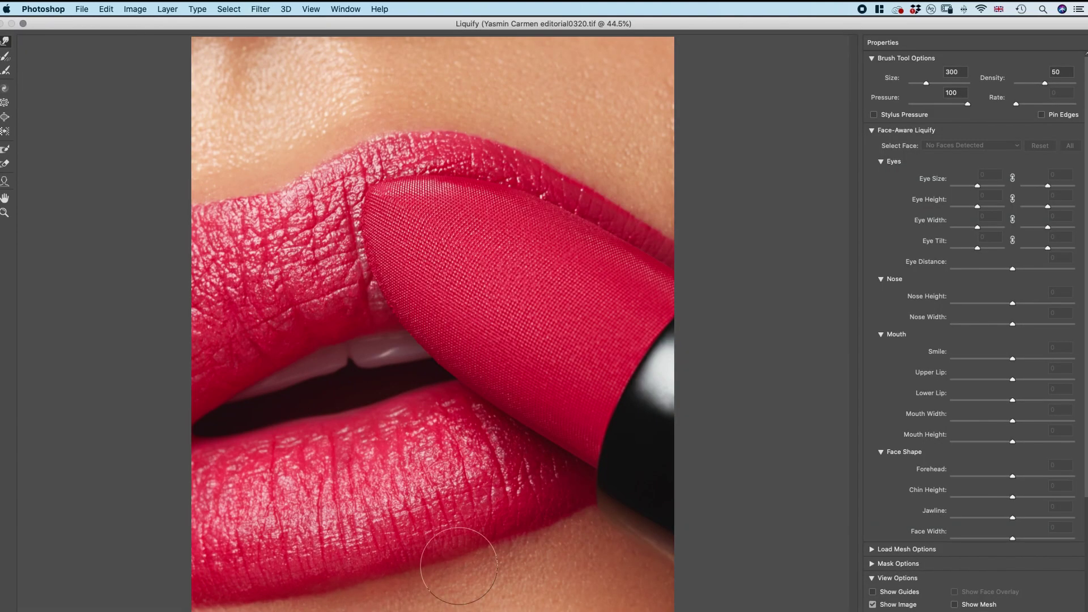
{"action": "key", "text": "bracketleft"}
{"action": "key", "text": "bracketleft"}
{"action": "key", "text": "bracketleft"}
{"action": "key", "text": "bracketleft"}
{"action": "key", "text": "bracketleft"}
{"action": "key", "text": "bracketleft"}
{"action": "key", "text": "bracketleft"}
{"action": "key", "text": "bracketleft"}
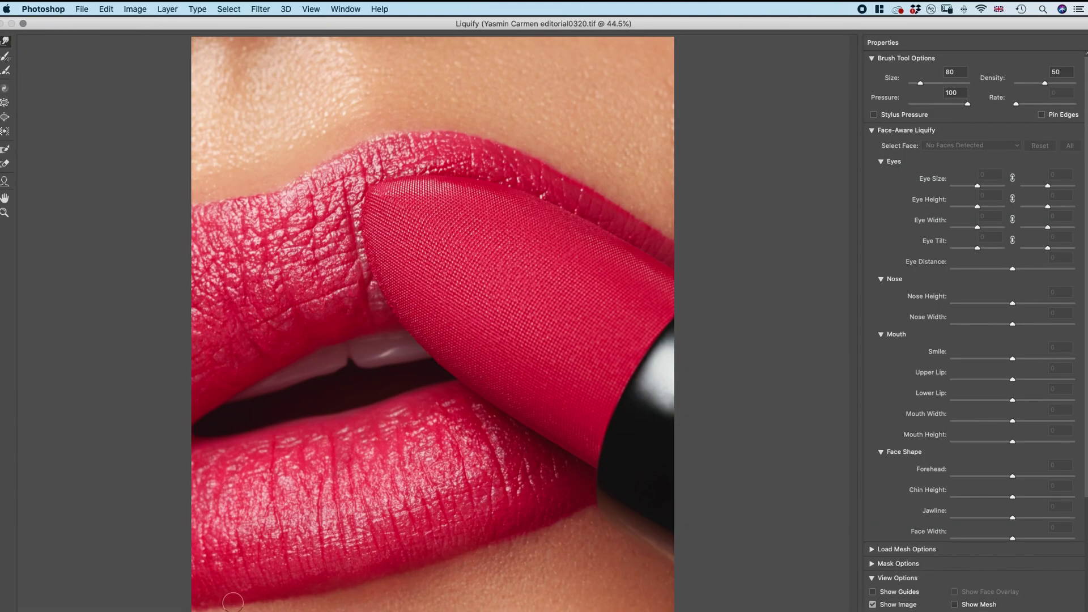
Reshape the upper lip's outline around the cupid's bow in Liquify with an 800 px brush
{"action": "key", "text": "bracketleft"}
{"action": "key", "text": "bracketright"}
{"action": "key", "text": "bracketright"}
{"action": "key", "text": "bracketright"}
{"action": "key", "text": "bracketright"}
{"action": "key", "text": "bracketright"}
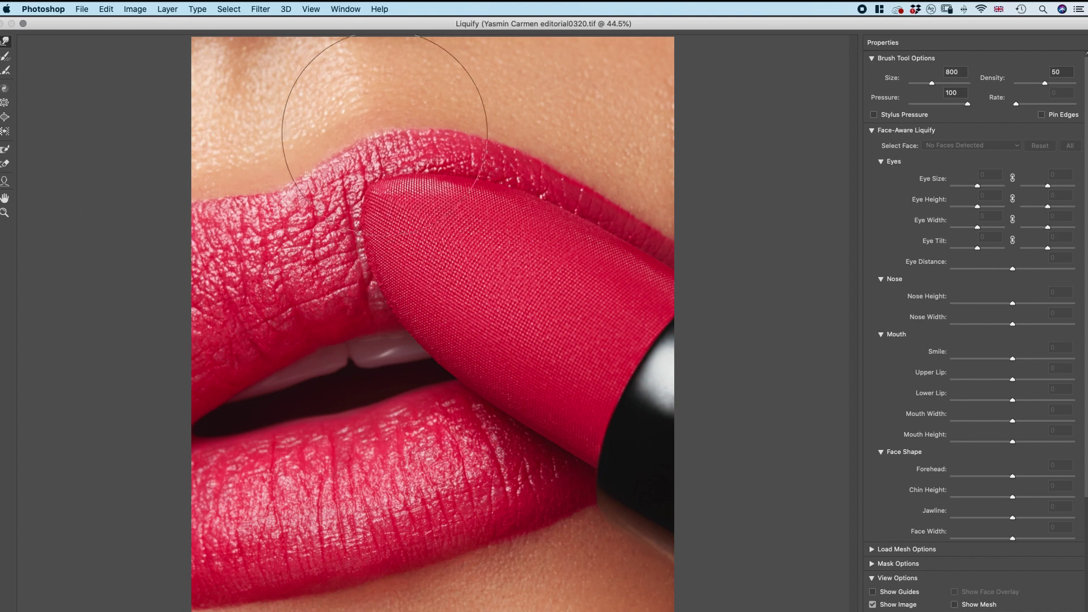
Refine the upper lip's contours and the edge above the teeth in Liquify with a 125 px brush
{"action": "key", "text": "bracketleft"}
{"action": "key", "text": "bracketleft"}
{"action": "key", "text": "bracketleft"}
{"action": "key", "text": "bracketleft"}
{"action": "key", "text": "bracketleft"}
{"action": "key", "text": "bracketleft"}
{"action": "key", "text": "bracketleft"}
{"action": "key", "text": "bracketleft"}
{"action": "key", "text": "bracketleft"}
{"action": "key", "text": "bracketleft"}
{"action": "key", "text": "bracketright"}
{"action": "key", "text": "bracketright"}
{"action": "key", "text": "bracketright"}
{"action": "key", "text": "bracketright"}
{"action": "key", "text": "bracketright"}
{"action": "key", "text": "bracketright"}
{"action": "key", "text": "bracketright"}
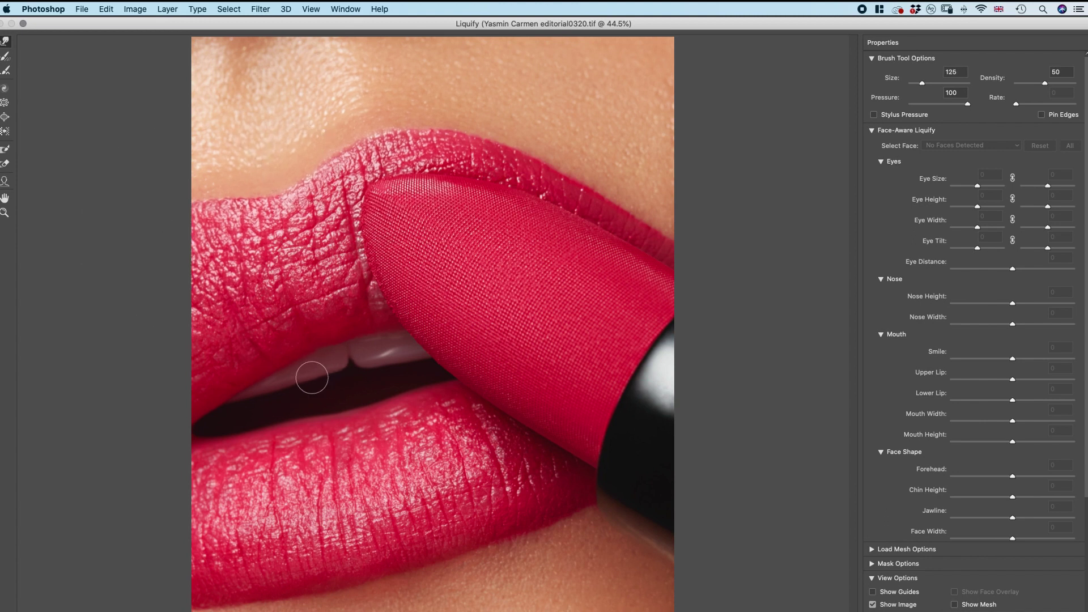
Finish shaping the lower lip with a Liquify brush of 500 px and larger, and apply the filter
{"action": "key", "text": "bracketright"}
{"action": "key", "text": "bracketright"}
{"action": "key", "text": "bracketright"}
{"action": "key", "text": "bracketright"}
{"action": "key", "text": "bracketright"}
{"action": "key", "text": "bracketright"}
{"action": "key", "text": "bracketright"}
{"action": "key", "text": "super+minus"}
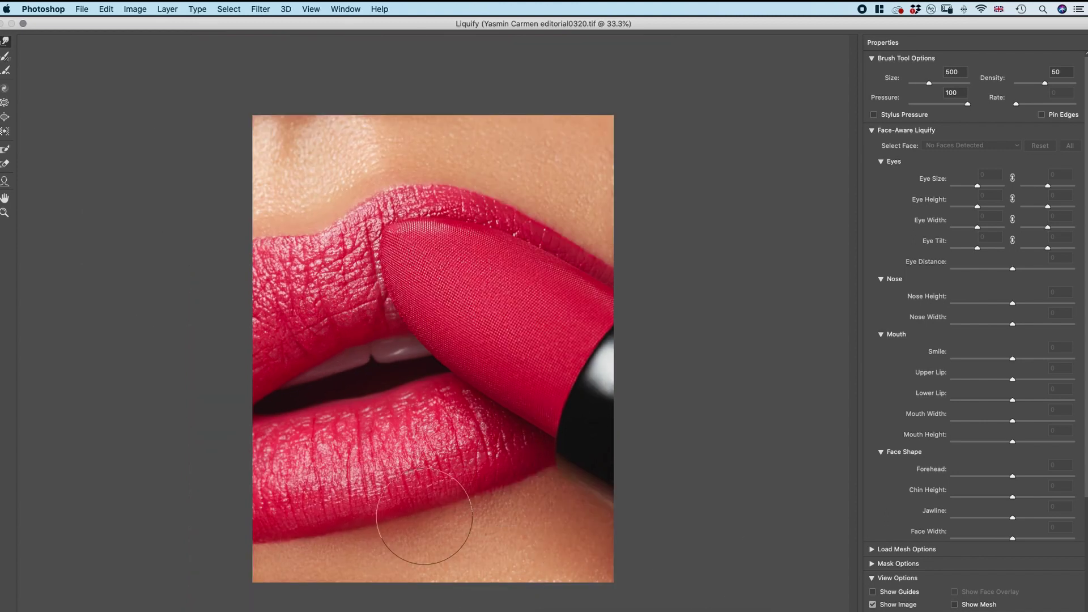
{"action": "key", "text": "bracketright"}
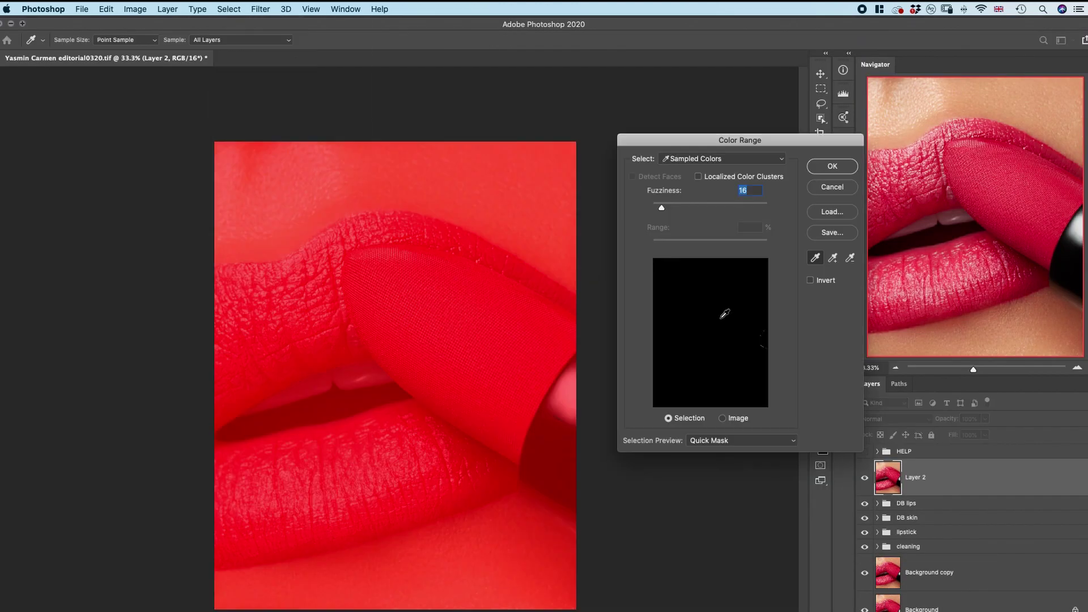
Try selecting the lipstick red with Color Range at a fuzziness of 138
{"action": "left_click", "coordinate": [721, 318]}
{"action": "left_click_drag", "start_coordinate": [662, 208], "coordinate": [734, 209]}
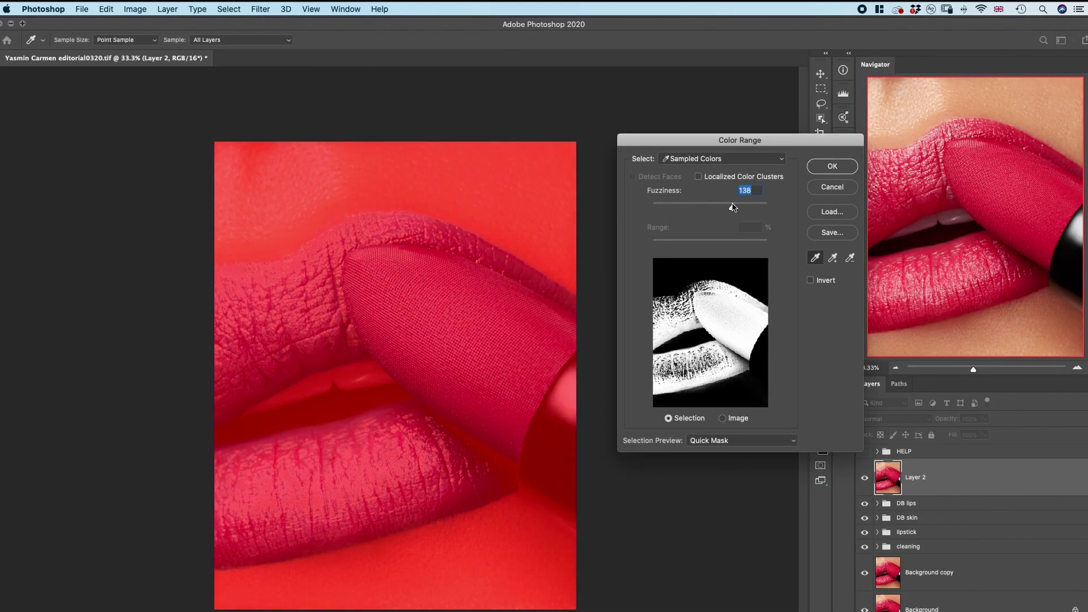
{"action": "left_click", "coordinate": [832, 257]}
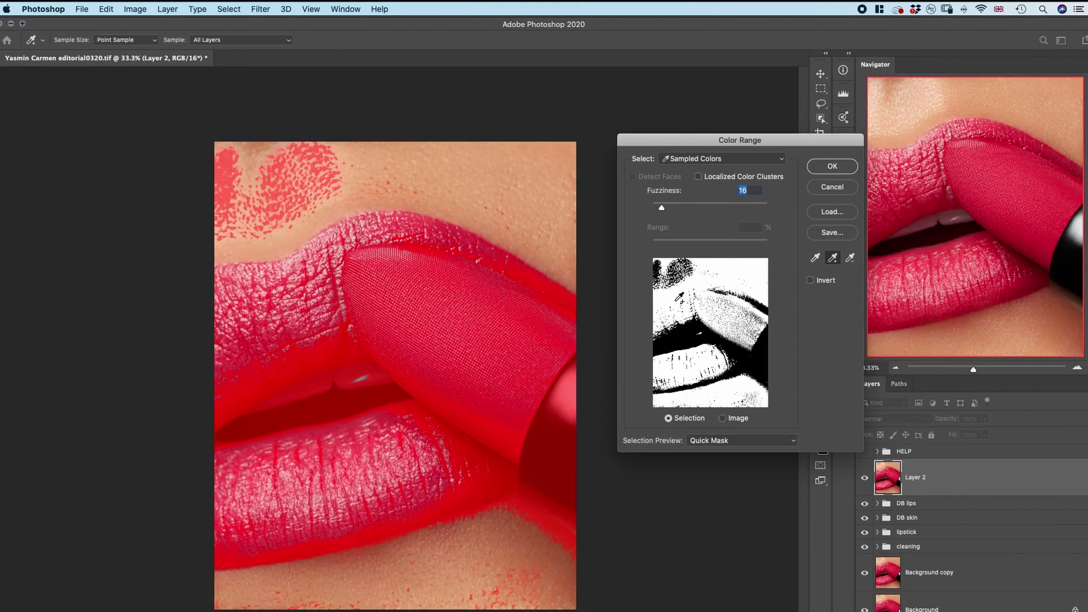
Select the lips and lipstick with Color Range at a fuzziness of 50, adding lip tones and subtracting skin tones
{"action": "left_click", "coordinate": [815, 258]}
{"action": "left_click", "coordinate": [690, 315]}
{"action": "mouse_move", "coordinate": [661, 207]}
{"action": "left_mouse_down"}
{"action": "mouse_move", "coordinate": [712, 210]}
{"action": "mouse_move", "coordinate": [681, 209]}
{"action": "left_mouse_up"}
{"action": "left_click", "coordinate": [695, 323]}
{"action": "left_click", "coordinate": [661, 345]}
{"action": "left_click", "coordinate": [850, 258]}
{"action": "left_click", "coordinate": [759, 388]}
{"action": "left_click", "coordinate": [766, 401]}
{"action": "left_click", "coordinate": [833, 257]}
{"action": "left_click", "coordinate": [737, 369]}
{"action": "left_click", "coordinate": [834, 166]}
Add a Selective Color adjustment masked to the lips and, for Reds, lower cyan and yellow and raise magenta
{"action": "left_click", "coordinate": [1002, 611]}
{"action": "left_click", "coordinate": [1029, 610]}
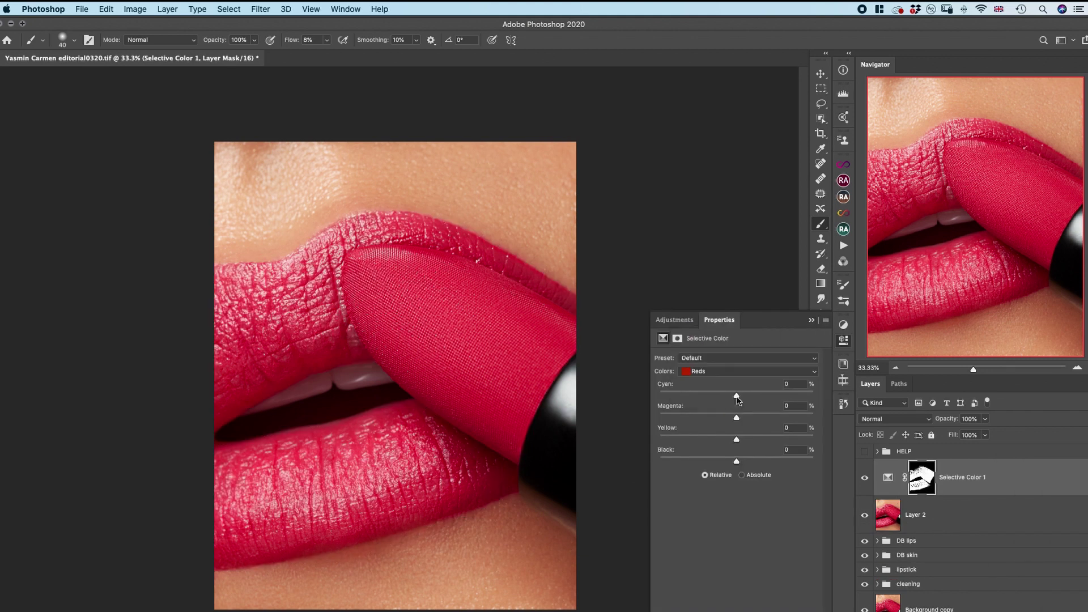
{"action": "left_click_drag", "start_coordinate": [736, 396], "coordinate": [725, 397]}
{"action": "left_click_drag", "start_coordinate": [736, 419], "coordinate": [747, 419]}
{"action": "left_click_drag", "start_coordinate": [737, 440], "coordinate": [709, 441]}
In Selective Color 1, set Black to -95 for Whites and slightly raise yellow for Blacks
{"action": "left_click", "coordinate": [736, 371]}
{"action": "left_click", "coordinate": [715, 442]}
{"action": "left_click_drag", "start_coordinate": [736, 418], "coordinate": [739, 396]}
{"action": "left_click_drag", "start_coordinate": [736, 461], "coordinate": [662, 462]}
{"action": "left_click", "coordinate": [736, 372]}
{"action": "left_click", "coordinate": [715, 381]}
{"action": "left_click", "coordinate": [721, 372]}
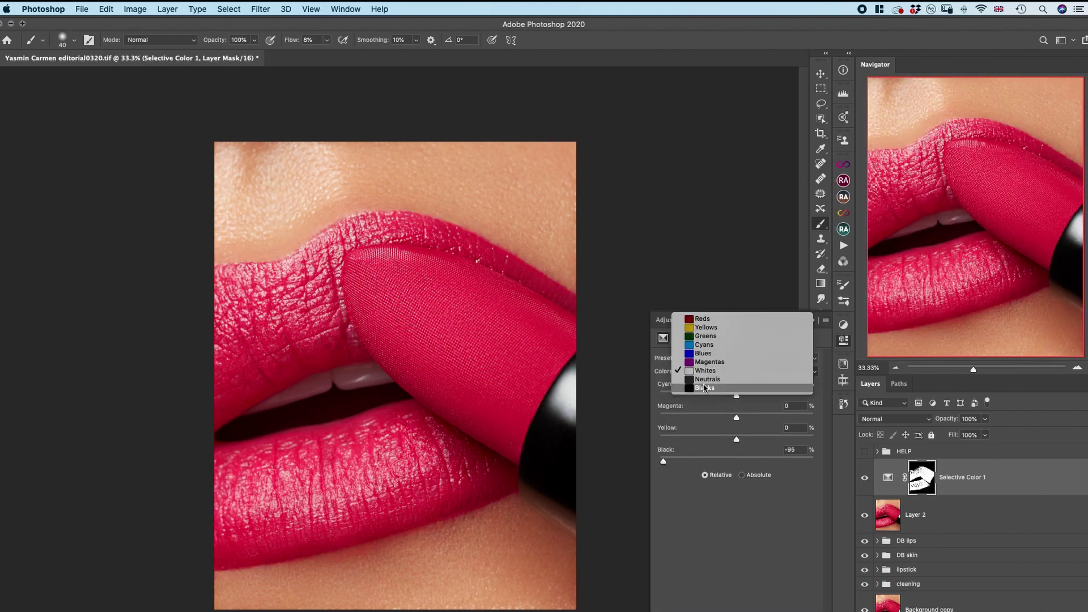
{"action": "left_click", "coordinate": [715, 390]}
{"action": "left_click_drag", "start_coordinate": [736, 440], "coordinate": [740, 441]}
{"action": "left_click", "coordinate": [812, 320]}
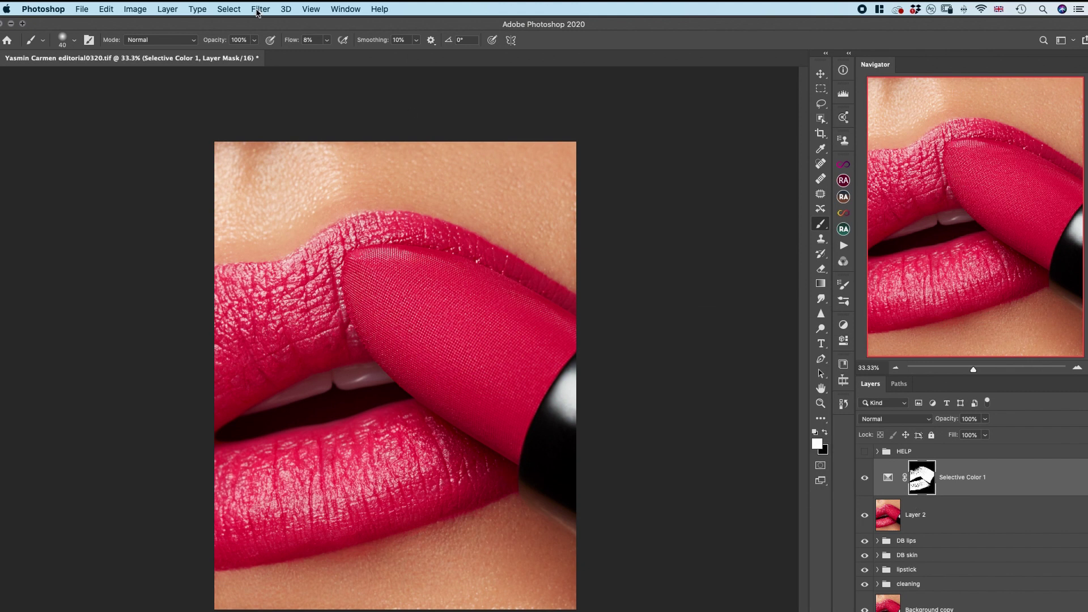
Sample the skin tones with Color Range and add a second Selective Color adjustment layer
{"action": "left_click", "coordinate": [229, 10]}
{"action": "left_click", "coordinate": [244, 135]}
{"action": "left_click", "coordinate": [753, 275]}
{"action": "left_click", "coordinate": [833, 258]}
{"action": "left_click", "coordinate": [697, 265]}
{"action": "left_click", "coordinate": [729, 394]}
{"action": "left_click", "coordinate": [714, 396]}
{"action": "left_click", "coordinate": [832, 165]}
{"action": "left_click", "coordinate": [996, 611]}
{"action": "left_click", "coordinate": [1021, 611]}
{"action": "left_click", "coordinate": [813, 322]}
Reselect the skin above and below the lips with Color Range, reducing the fuzziness, to mask Selective Color 2
{"action": "left_click", "coordinate": [228, 9]}
{"action": "left_click", "coordinate": [244, 134]}
{"action": "left_click", "coordinate": [493, 187]}
{"action": "left_click", "coordinate": [833, 258]}
{"action": "left_click", "coordinate": [335, 180]}
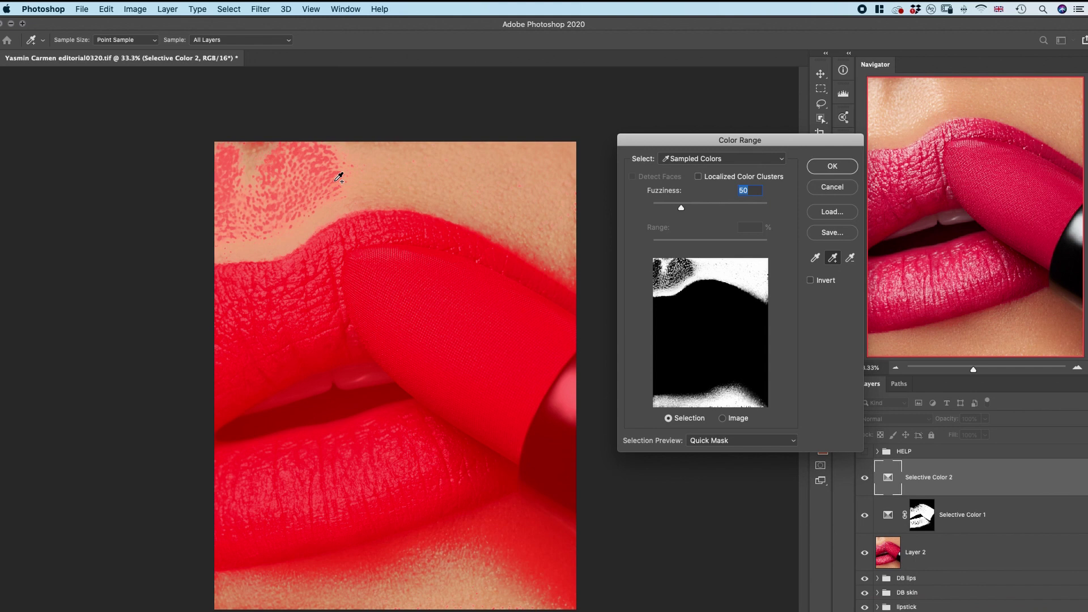
{"action": "left_click", "coordinate": [289, 175]}
{"action": "left_click", "coordinate": [467, 576]}
{"action": "left_click_drag", "start_coordinate": [681, 208], "coordinate": [659, 208]}
{"action": "left_click", "coordinate": [832, 166]}
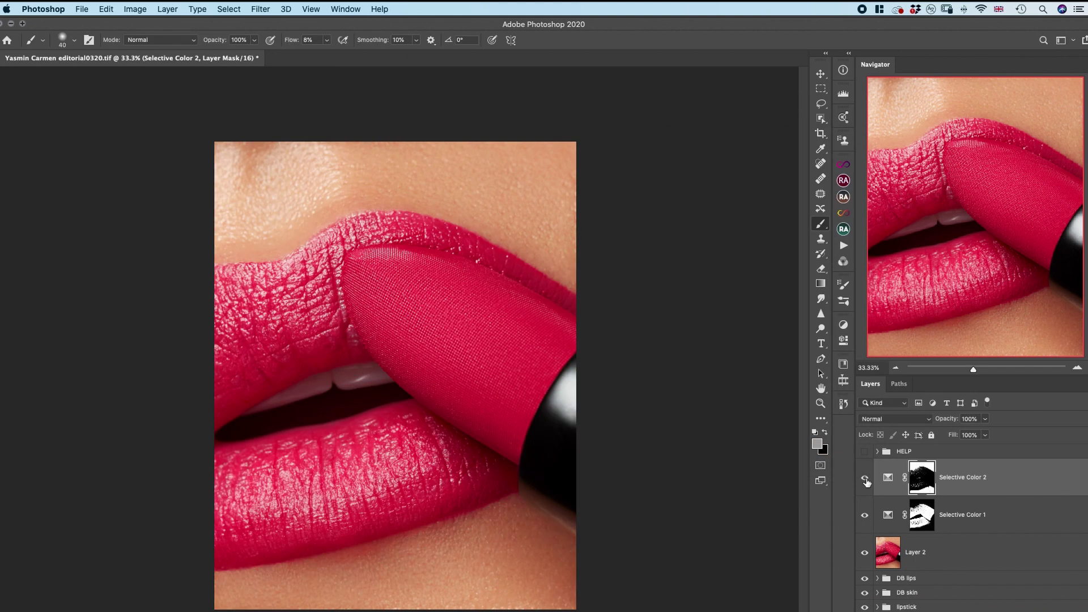
Adjust the skin in Selective Color 2 by raising cyan and magenta and fine-tuning Black for Whites, and compare the effect
{"action": "double_click", "coordinate": [889, 478]}
{"action": "left_click_drag", "start_coordinate": [736, 396], "coordinate": [771, 397]}
{"action": "left_click_drag", "start_coordinate": [737, 418], "coordinate": [774, 420]}
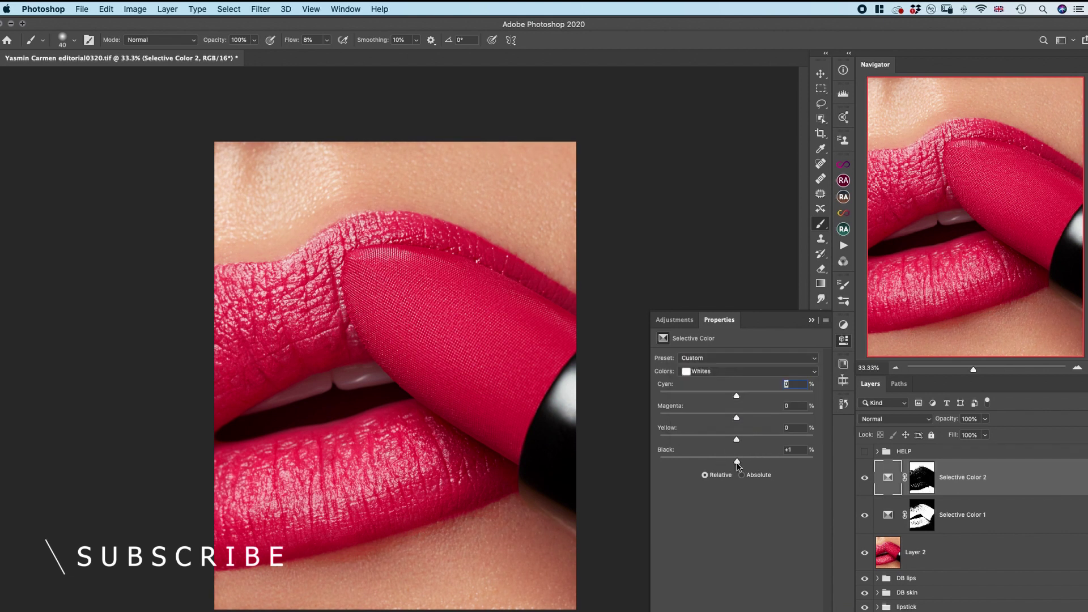
{"action": "left_click", "coordinate": [865, 479]}
{"action": "left_click", "coordinate": [866, 482]}
Refine the Selective Color 2 mask with a 200 px brush
{"action": "left_click", "coordinate": [922, 478]}
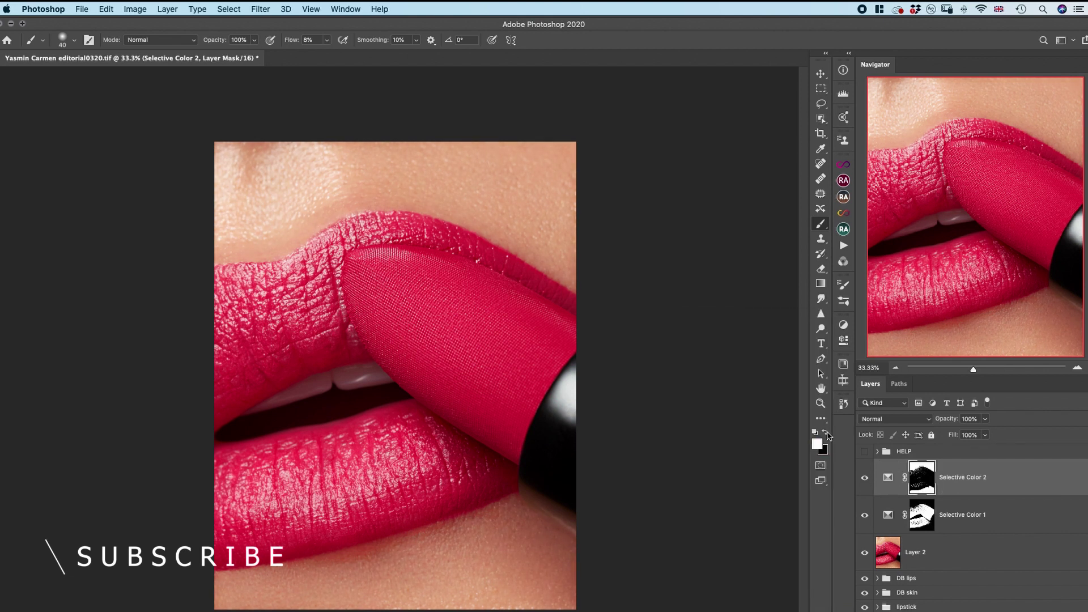
{"action": "key", "text": "bracketright"}
{"action": "key", "text": "bracketright"}
{"action": "key", "text": "bracketright"}
{"action": "key", "text": "bracketright"}
{"action": "key", "text": "bracketright"}
{"action": "key", "text": "bracketright"}
{"action": "key", "text": "bracketright"}
{"action": "key", "text": "bracketright"}
{"action": "key", "text": "bracketright"}
{"action": "key", "text": "bracketright"}
Check the Selective Color 1 mask and group both Selective Color layers
{"action": "left_click", "coordinate": [922, 516]}
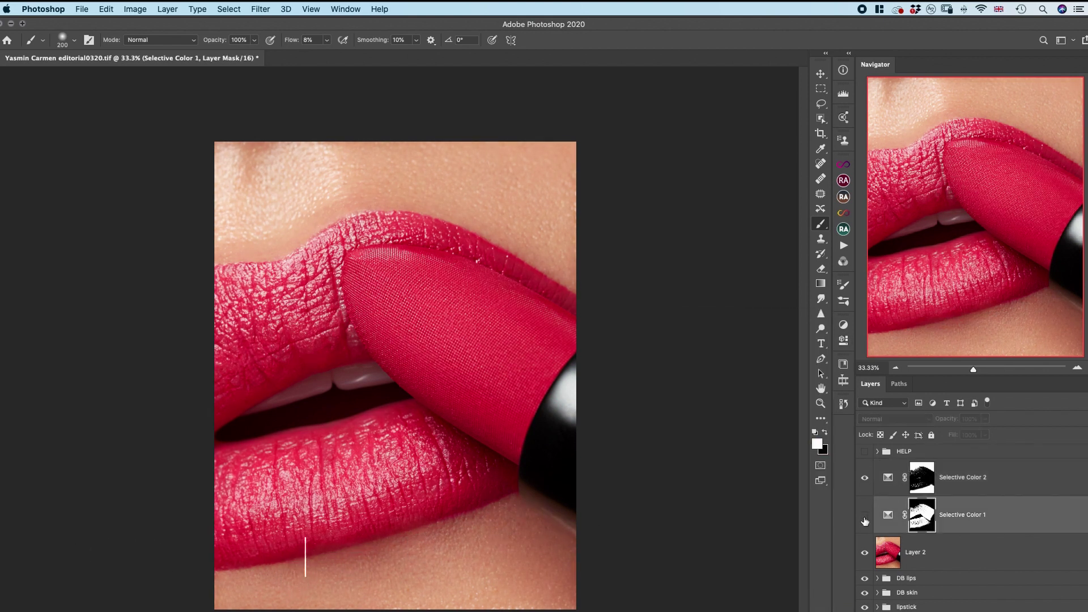
{"action": "key", "text": "x"}
{"action": "left_click", "coordinate": [1022, 492], "text": "shift"}
{"action": "key", "text": "super+g"}
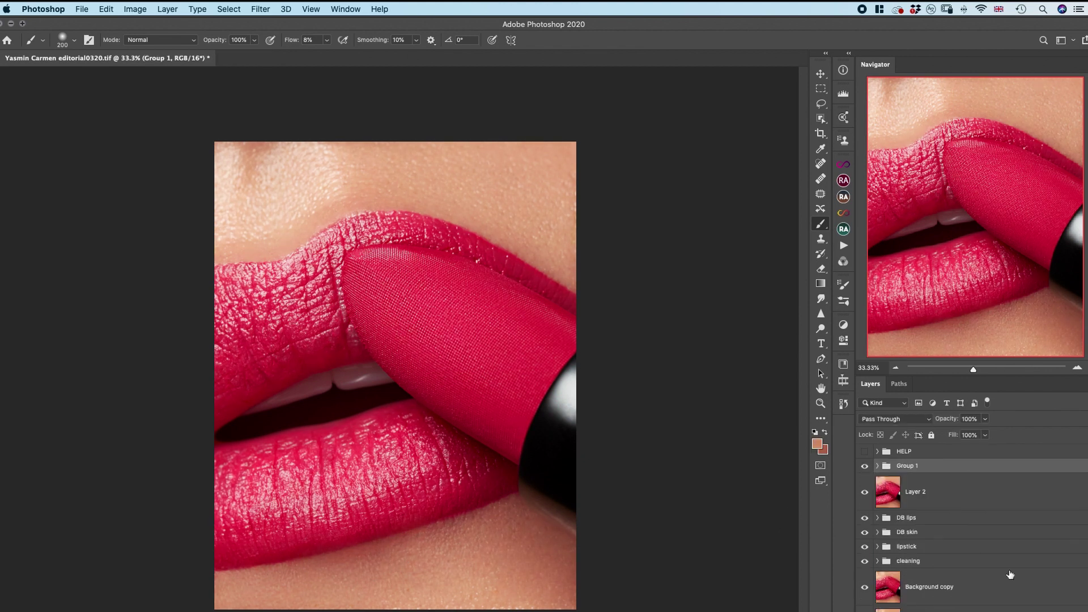
{"action": "left_click", "coordinate": [976, 611]}
{"action": "left_click", "coordinate": [998, 609]}
{"action": "mouse_move", "coordinate": [737, 462]}
{"action": "left_mouse_down"}
{"action": "mouse_move", "coordinate": [702, 460]}
{"action": "mouse_move", "coordinate": [739, 462]}
{"action": "left_mouse_up"}
{"action": "left_click", "coordinate": [748, 372]}
{"action": "left_click", "coordinate": [703, 352]}
{"action": "left_click", "coordinate": [748, 371]}
{"action": "left_click", "coordinate": [770, 294]}
{"action": "key", "text": "Delete"}
Add a Black & White adjustment in Luminosity mode with Reds 31, Yellows about 108 and Magentas 26
{"action": "left_click", "coordinate": [998, 610]}
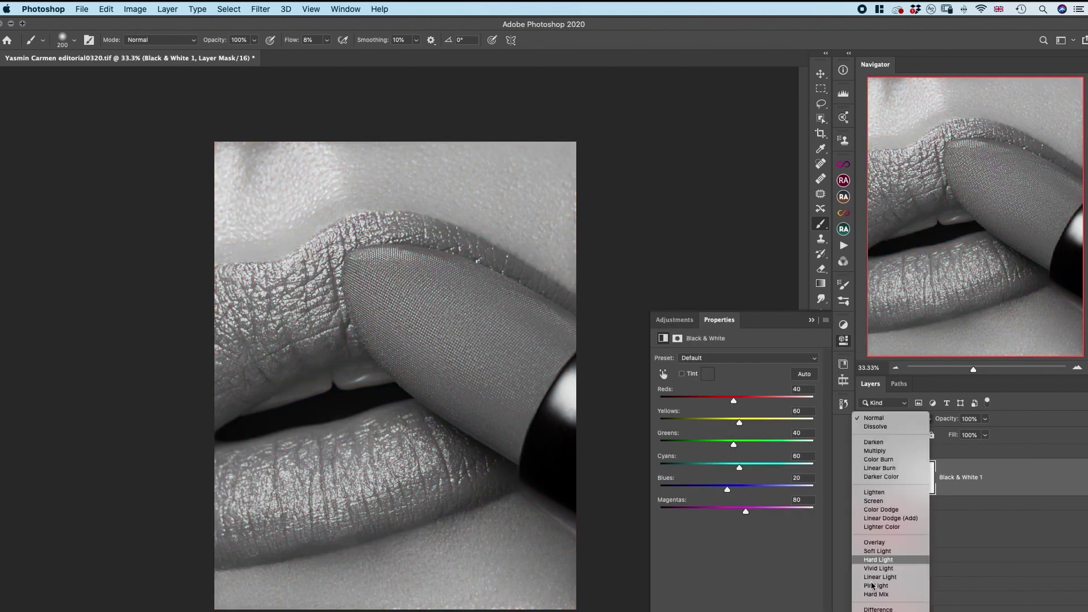
{"action": "left_click", "coordinate": [875, 589]}
{"action": "left_click_drag", "start_coordinate": [737, 424], "coordinate": [756, 427]}
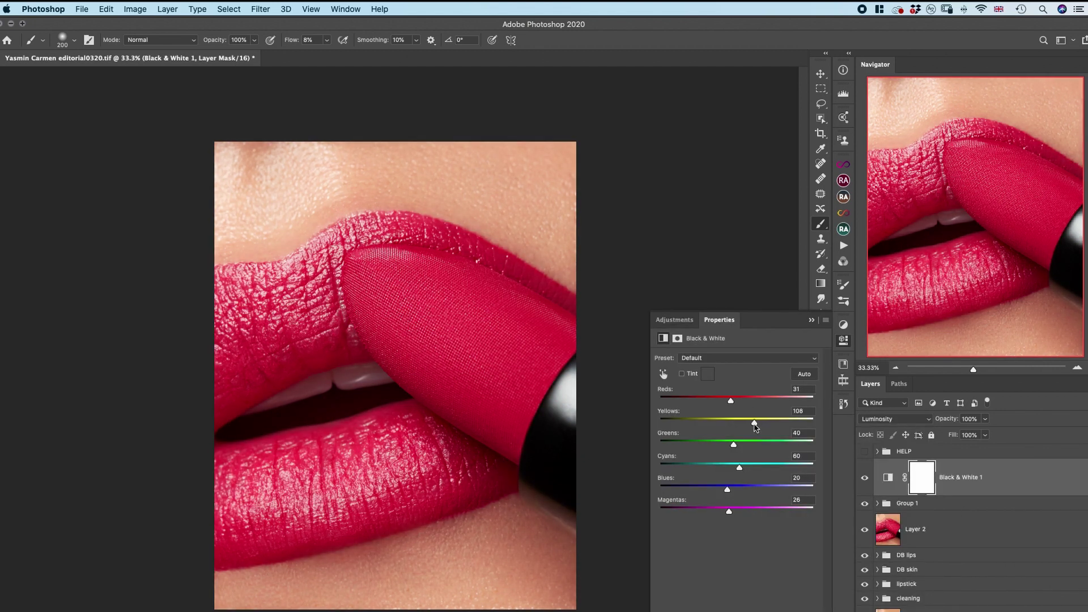
{"action": "left_click", "coordinate": [863, 476]}
Add a Curves adjustment, moving the RGB black point slightly inward and the white point to about input 244
{"action": "left_click", "coordinate": [1000, 611]}
{"action": "left_click", "coordinate": [1025, 540]}
{"action": "left_click_drag", "start_coordinate": [683, 516], "coordinate": [689, 515]}
{"action": "left_click_drag", "start_coordinate": [812, 387], "coordinate": [808, 387]}
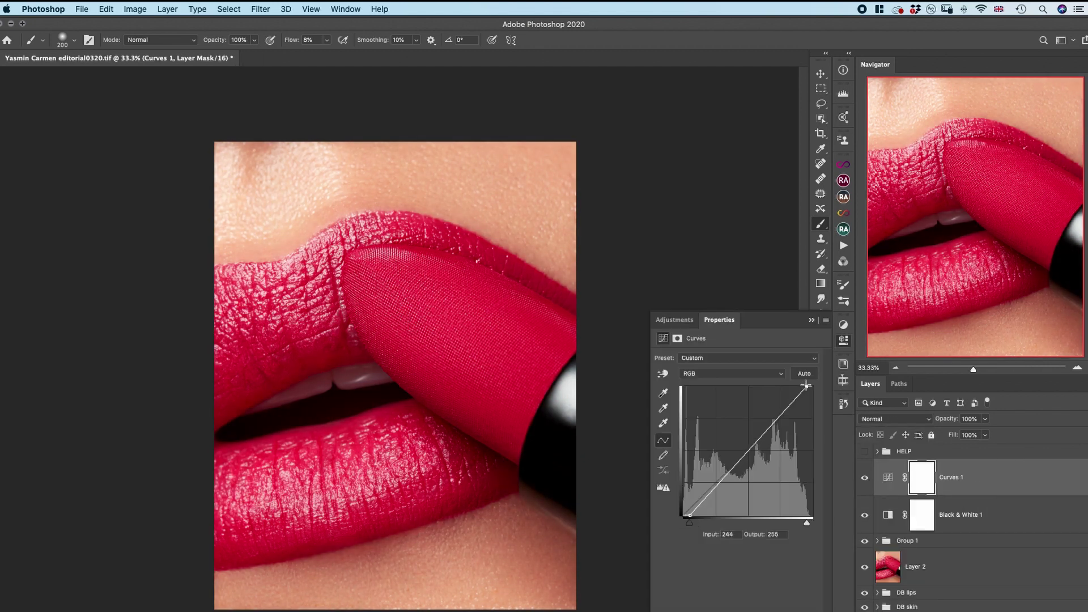
Fine-tune the red, green and blue channels of Curves 1, setting the green midpoint from input 128 to output 125
{"action": "left_click", "coordinate": [739, 373]}
{"action": "left_click", "coordinate": [736, 386]}
{"action": "key", "text": "alt+4"}
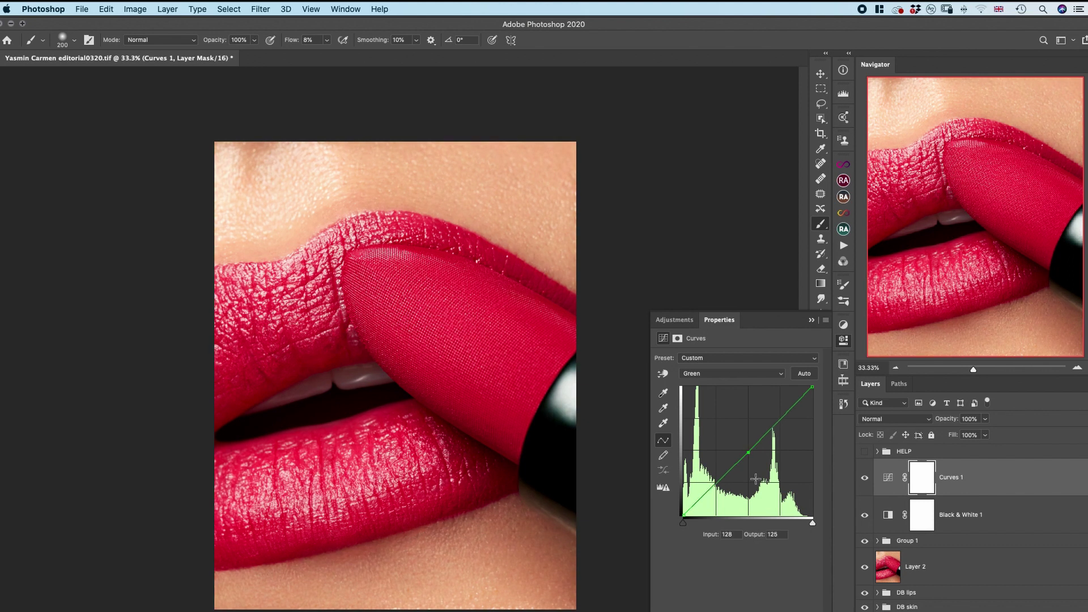
{"action": "key", "text": "alt+5"}
Group Curves 1 and Black & White 1, compare their effect and lower the group's opacity
{"action": "left_click", "coordinate": [1043, 520], "text": "shift"}
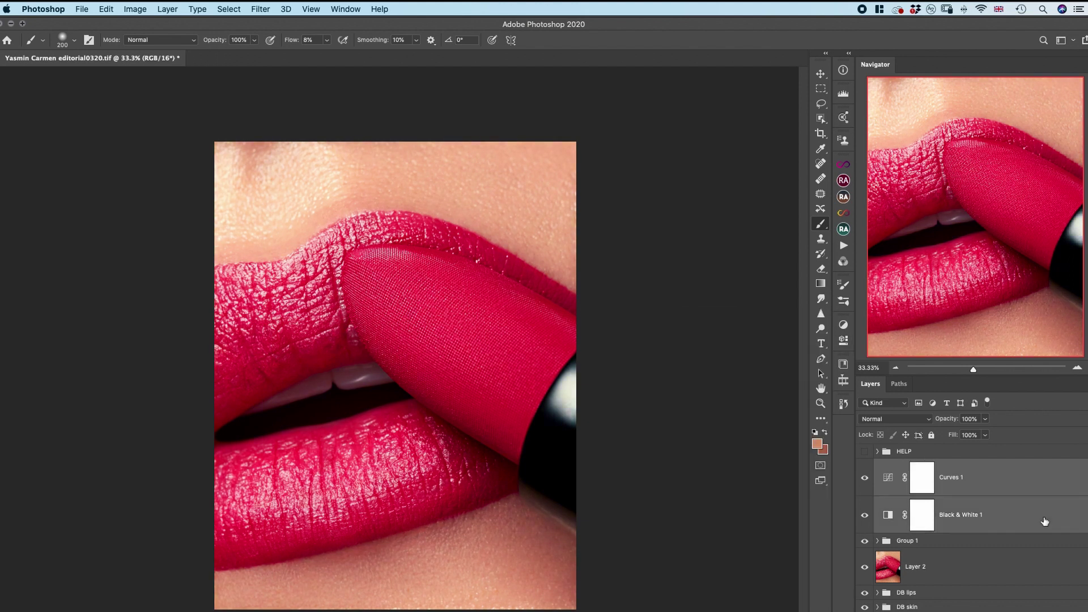
{"action": "key", "text": "super+g"}
{"action": "left_click", "coordinate": [864, 467]}
{"action": "left_click", "coordinate": [864, 467]}
{"action": "left_click", "coordinate": [985, 419]}
{"action": "left_click_drag", "start_coordinate": [988, 433], "coordinate": [959, 434]}
Combine Group 2 and Group 1 into one parent group and compare the image with and without it
{"action": "left_click", "coordinate": [920, 483], "text": "shift"}
{"action": "key", "text": "super+g"}
{"action": "left_click", "coordinate": [865, 467]}
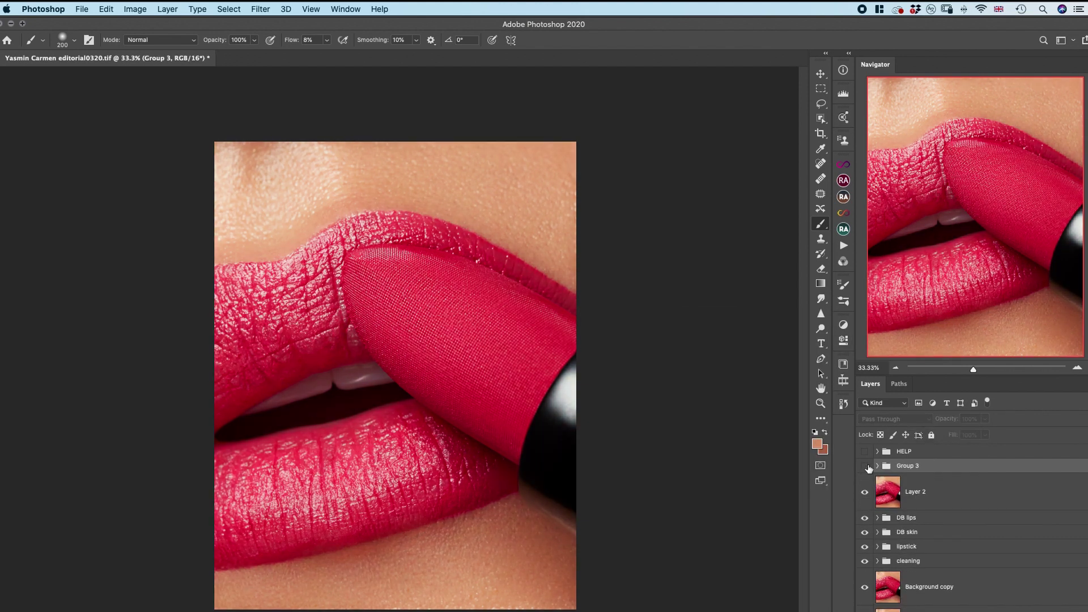
{"action": "left_click", "coordinate": [865, 467]}
Compare the colour-graded image with the original Background several times
{"action": "left_click", "coordinate": [865, 611], "text": "alt"}
{"action": "left_click", "coordinate": [864, 611], "text": "alt"}
{"action": "left_click", "coordinate": [865, 611], "text": "alt"}
{"action": "left_click", "coordinate": [864, 611], "text": "alt"}
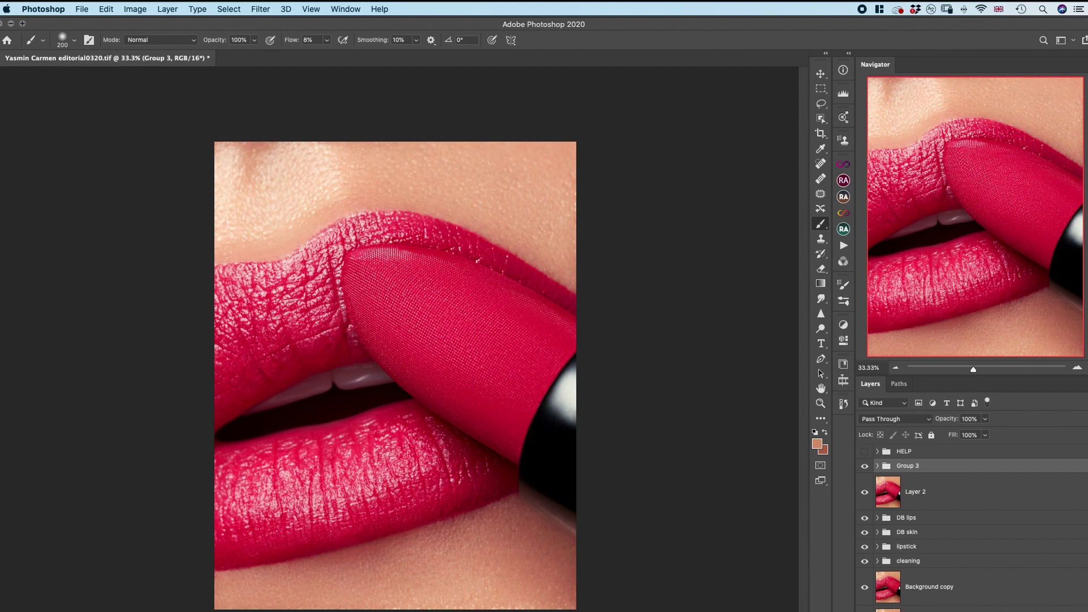
{"action": "left_click", "coordinate": [864, 611], "text": "alt"}
{"action": "left_click", "coordinate": [865, 611], "text": "alt"}
Expand Group 3 and Group 1 and add a solid colour fill layer at the top of Group 3
{"action": "left_click", "coordinate": [877, 466]}
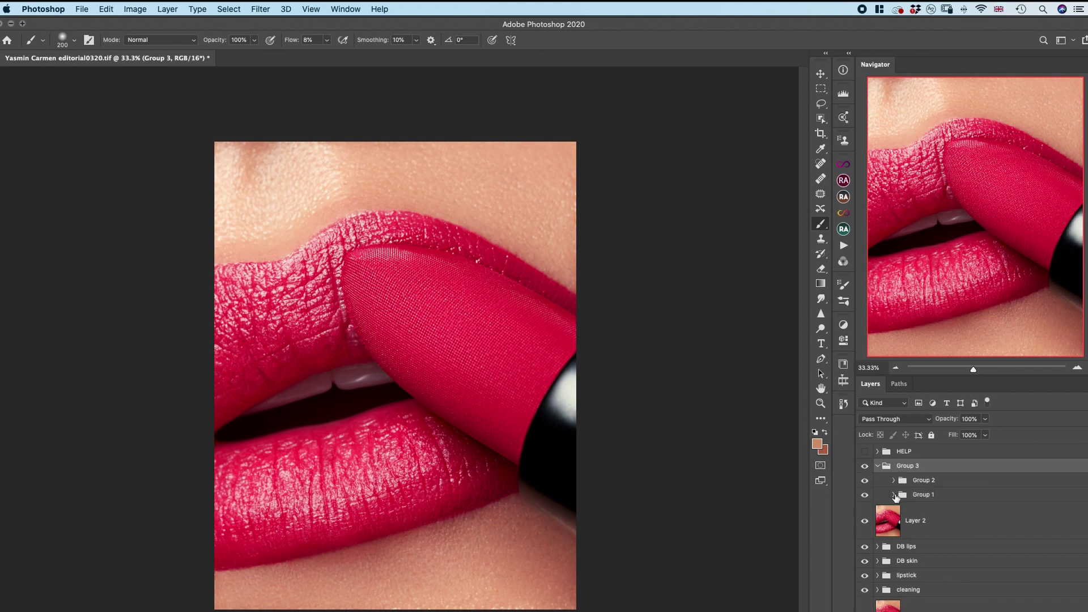
{"action": "left_click", "coordinate": [894, 494]}
{"action": "left_click", "coordinate": [1037, 469]}
{"action": "left_click", "coordinate": [869, 175]}
Set the colour of Color Fill 1 to a deep red sampled from the lipstick
{"action": "left_click", "coordinate": [864, 491]}
{"action": "double_click", "coordinate": [904, 491]}
{"action": "left_click", "coordinate": [487, 363]}
{"action": "left_click", "coordinate": [870, 175]}
{"action": "left_click", "coordinate": [864, 492]}
Replace the mask of Color Fill 1 with a copy of Selective Color 1's mask and blend the fill in Hue mode
{"action": "left_click", "coordinate": [938, 492]}
{"action": "key", "text": "Delete"}
{"action": "left_click", "coordinate": [954, 595]}
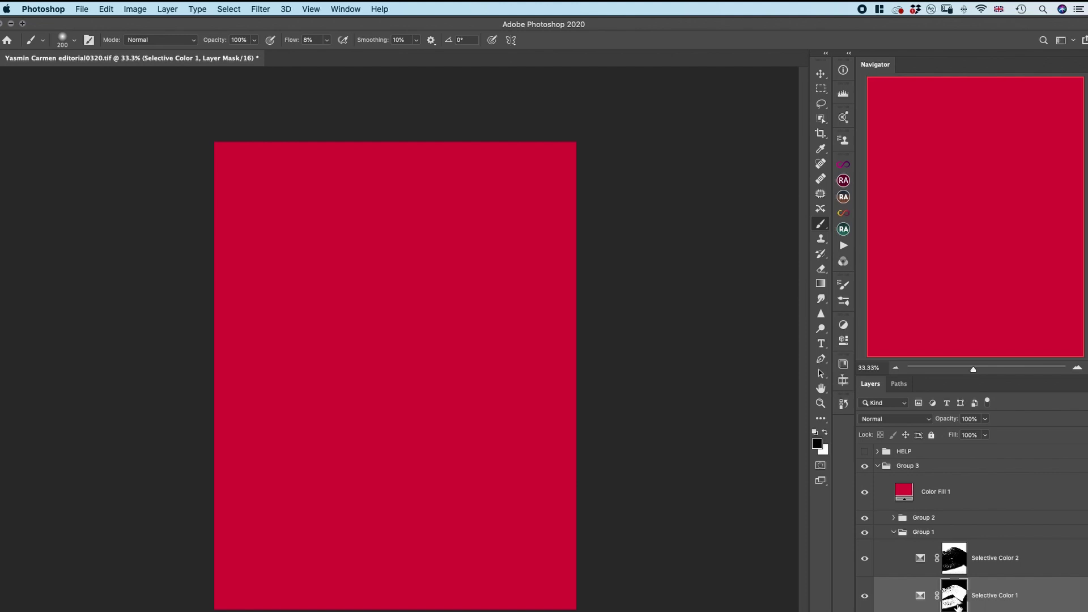
{"action": "left_click_drag", "start_coordinate": [955, 595], "coordinate": [947, 492], "text": "alt"}
{"action": "left_click", "coordinate": [889, 420]}
{"action": "left_click", "coordinate": [872, 611]}
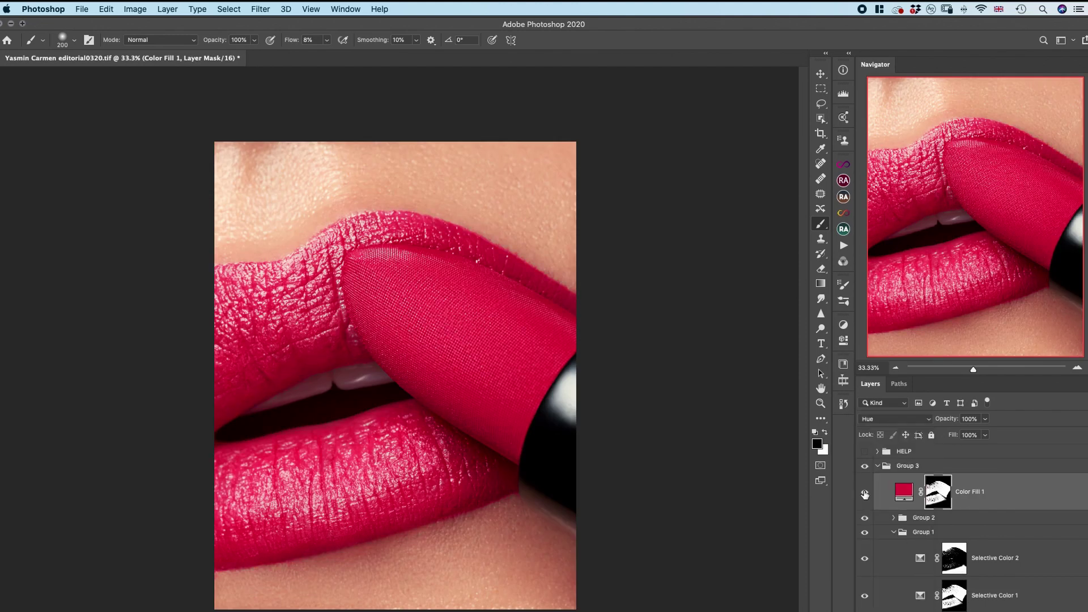
Lower the opacity of Color Fill 1 and compare the lip colour with and without the fill
{"action": "left_click", "coordinate": [894, 419]}
{"action": "left_click", "coordinate": [877, 427]}
{"action": "left_click", "coordinate": [985, 419]}
{"action": "left_click_drag", "start_coordinate": [988, 434], "coordinate": [958, 435]}
{"action": "left_click", "coordinate": [985, 419]}
{"action": "left_click", "coordinate": [864, 492]}
{"action": "left_click", "coordinate": [865, 492]}
Collapse Group 3 and compare the image with and without its colour grading
{"action": "left_click", "coordinate": [907, 466]}
{"action": "left_click", "coordinate": [877, 466]}
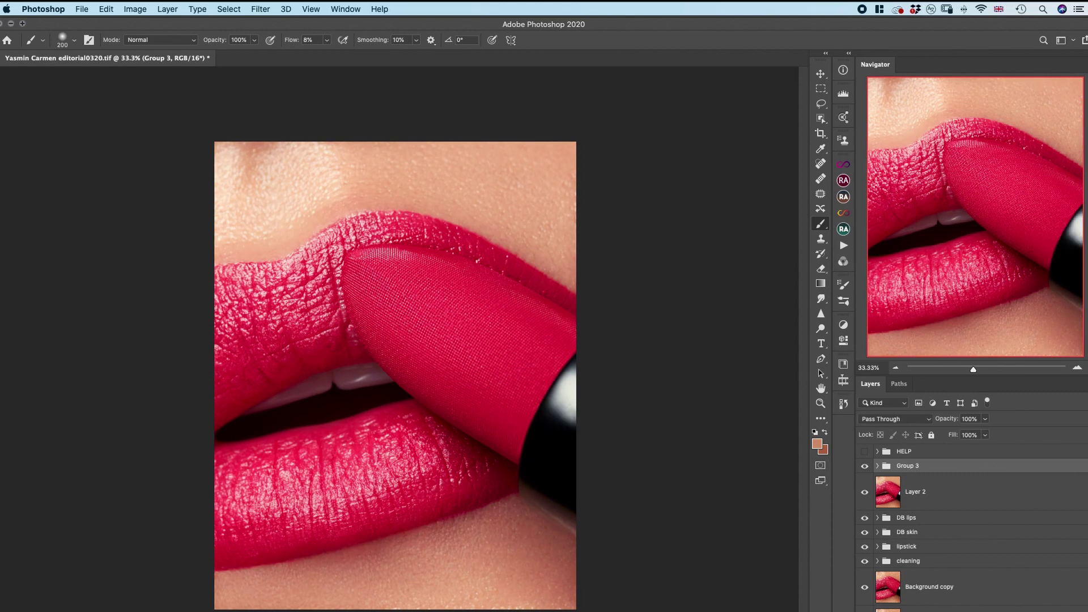
{"action": "left_click", "coordinate": [865, 465]}
{"action": "left_click", "coordinate": [865, 466]}
Add an empty layer above Group 3 and activate the Clone Stamp tool close up on the lipstick tip
{"action": "key", "text": "bracketleft"}
{"action": "key", "text": "bracketleft"}
{"action": "key", "text": "bracketleft"}
{"action": "key", "text": "bracketleft"}
{"action": "key", "text": "bracketleft"}
{"action": "key", "text": "bracketleft"}
{"action": "key", "text": "bracketleft"}
{"action": "key", "text": "bracketleft"}
{"action": "key", "text": "bracketleft"}
{"action": "key", "text": "bracketleft"}
{"action": "key", "text": "bracketleft"}
{"action": "key", "text": "bracketleft"}
{"action": "key", "text": "bracketleft"}
{"action": "key", "text": "bracketleft"}
{"action": "key", "text": "bracketleft"}
{"action": "key", "text": "bracketleft"}
{"action": "left_click_drag", "start_coordinate": [865, 466], "coordinate": [865, 492]}
{"action": "key", "text": "super+shift+alt+n"}
{"action": "key", "text": "super+plus"}
{"action": "key", "text": "super+plus"}
{"action": "key", "text": "super+plus"}
{"action": "key", "text": "super+plus"}
{"action": "scroll", "coordinate": [399, 340], "scroll_direction": "up", "scroll_amount": 5}
{"action": "left_click", "coordinate": [820, 239]}
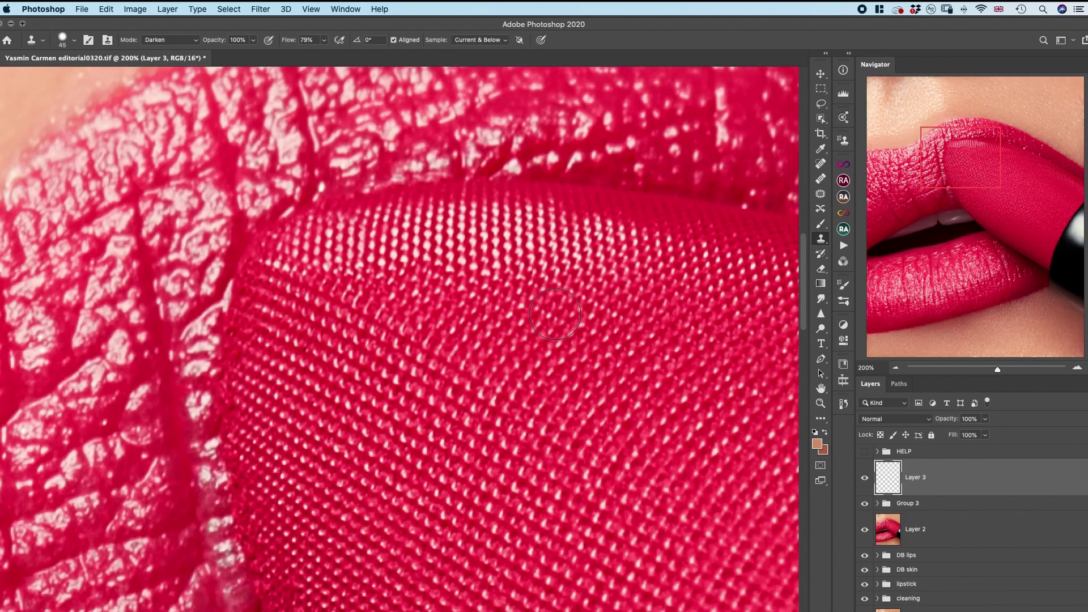
Set the rotation of the clone source to 20 degrees
{"action": "scroll", "coordinate": [468, 334], "scroll_direction": "down", "scroll_amount": 3}
{"action": "scroll", "coordinate": [456, 309], "scroll_direction": "up", "scroll_amount": 1}
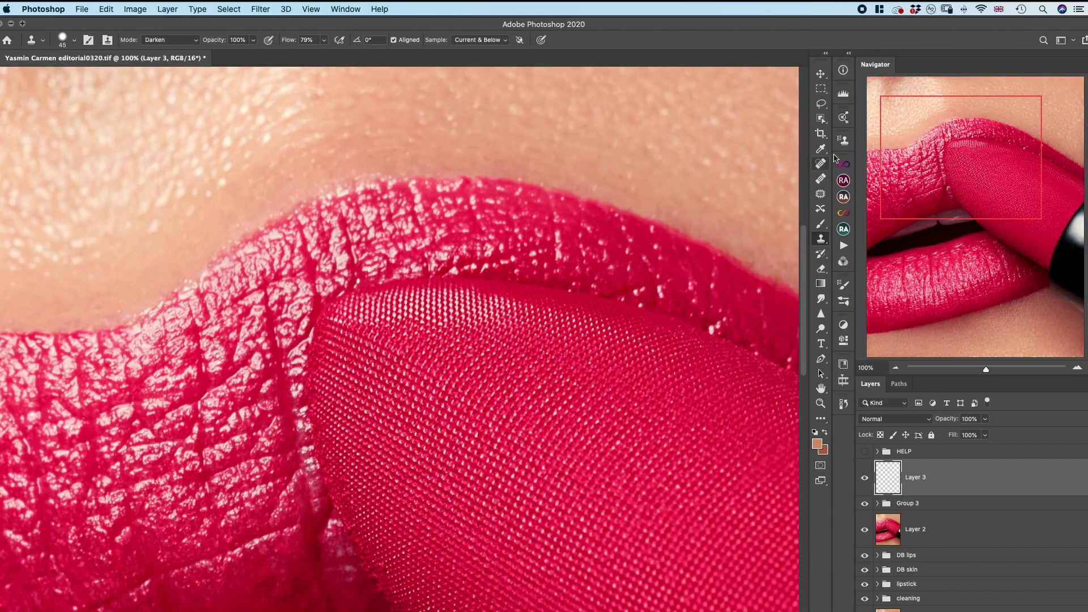
{"action": "left_click", "coordinate": [844, 140]}
{"action": "type", "text": "20"}
{"action": "key", "text": "Return"}
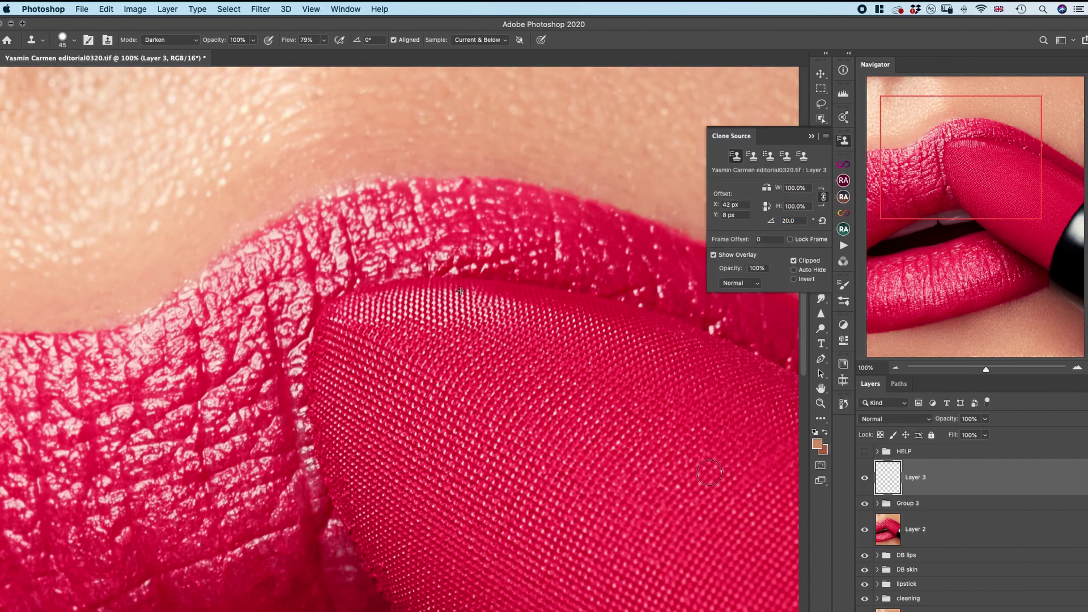
Reset the rotation of the clone source to 0 degrees
{"action": "left_click", "coordinate": [843, 140]}
{"action": "left_click", "coordinate": [844, 140]}
{"action": "double_click", "coordinate": [784, 221]}
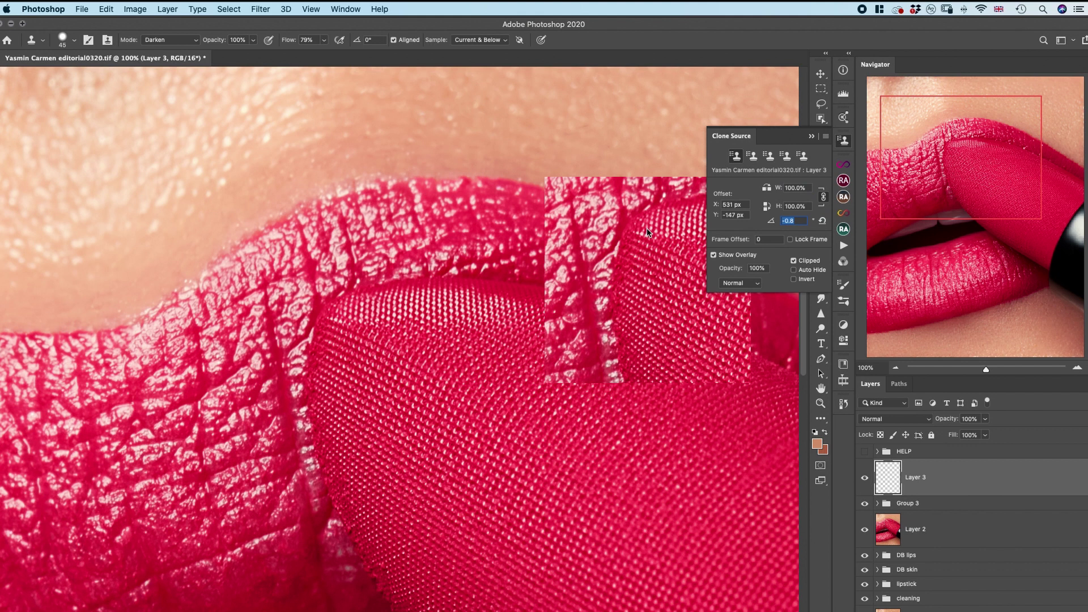
{"action": "type", "text": "0"}
{"action": "key", "text": "Return"}
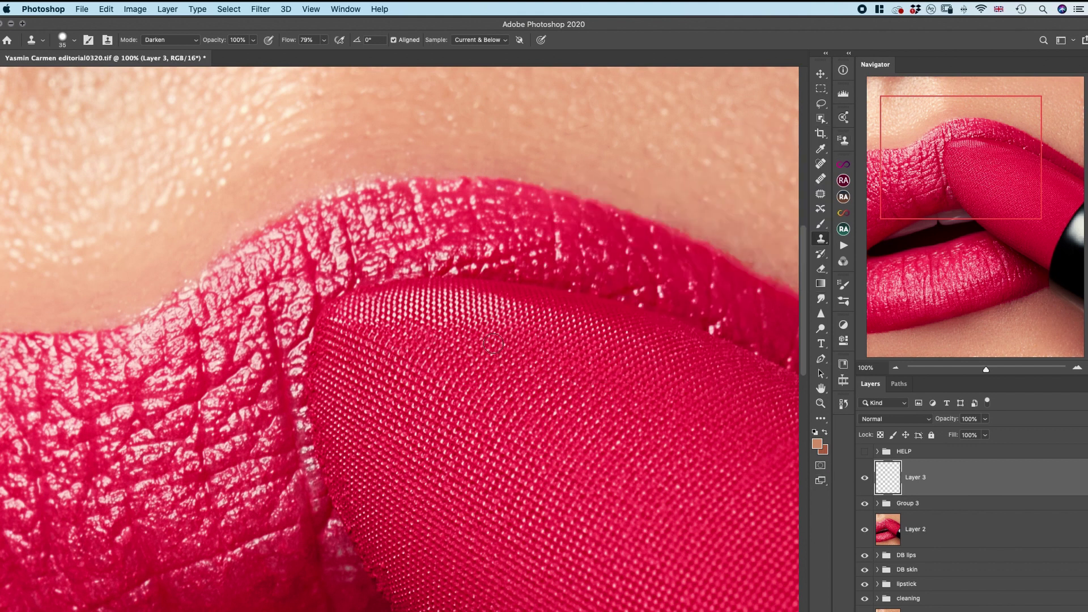
Examine the lipstick, both lips and the whole image for remaining flaws, with the Clone Stamp brush enlarged to 70 px
{"action": "key", "text": "super+minus"}
{"action": "key", "text": "super+minus"}
{"action": "key", "text": "super+minus"}
{"action": "key", "text": "super+plus"}
{"action": "key", "text": "super+plus"}
{"action": "key", "text": "bracketright"}
{"action": "key", "text": "bracketright"}
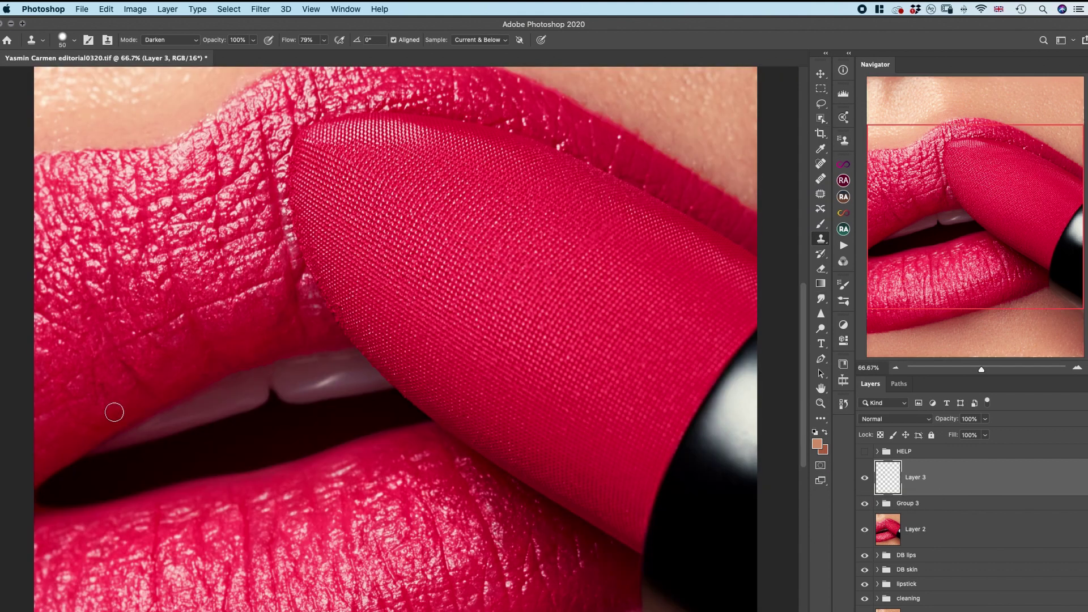
{"action": "left_click_drag", "start_coordinate": [389, 611], "coordinate": [339, 428]}
{"action": "key", "text": "bracketright"}
{"action": "key", "text": "bracketright"}
{"action": "key", "text": "bracketright"}
{"action": "left_click_drag", "start_coordinate": [48, 505], "coordinate": [264, 505]}
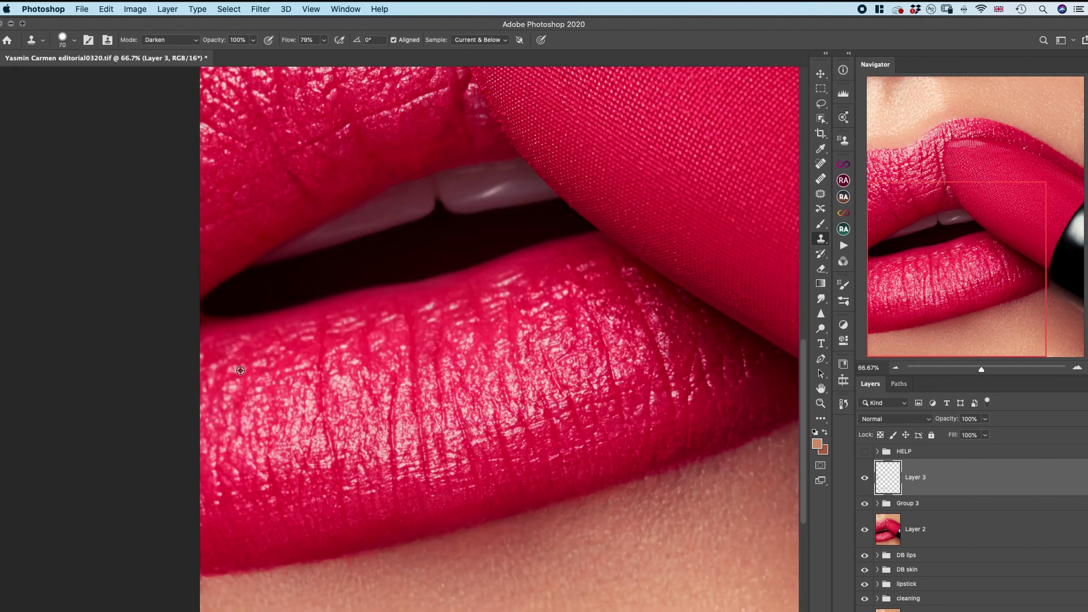
{"action": "key", "text": "super+minus"}
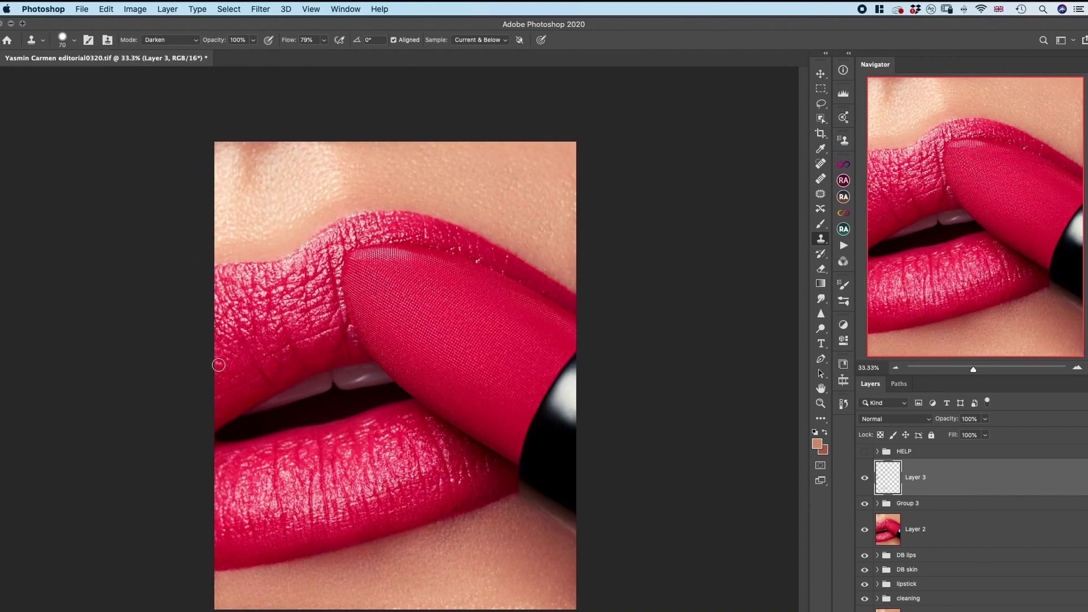
{"action": "key", "text": "super+minus"}
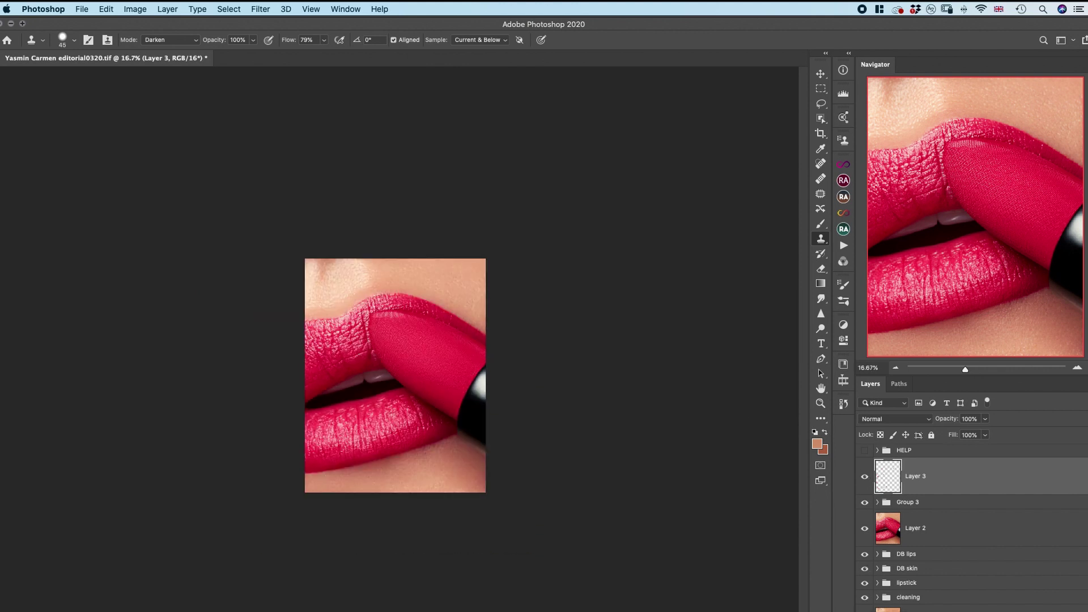
Generate an Infinite Color adjustment group above the retouching layers and select the group
{"action": "left_click", "coordinate": [843, 213]}
{"action": "left_click", "coordinate": [774, 261]}
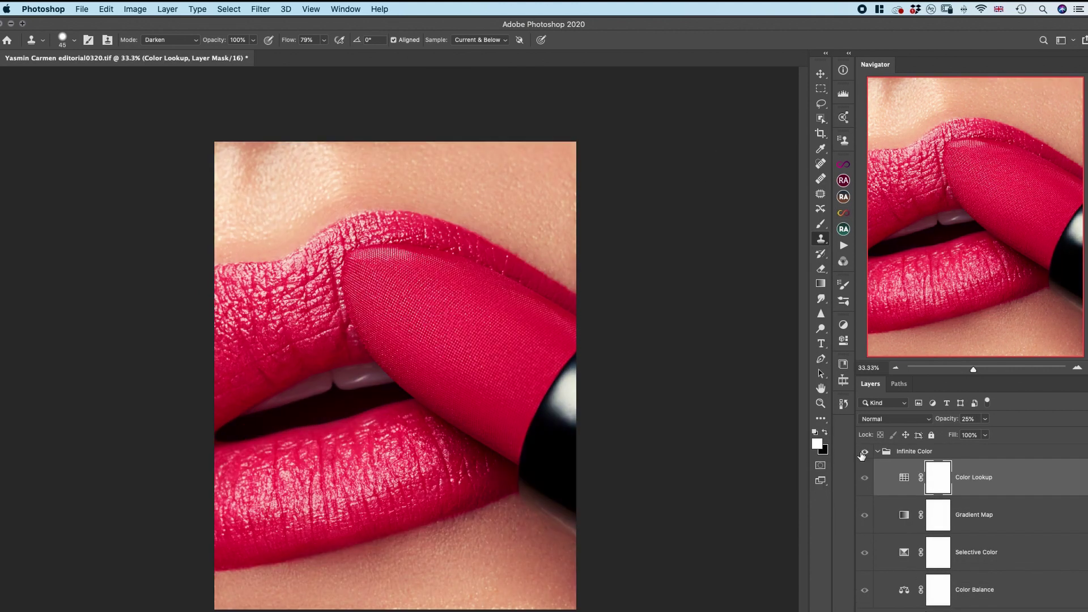
{"action": "left_click", "coordinate": [910, 453]}
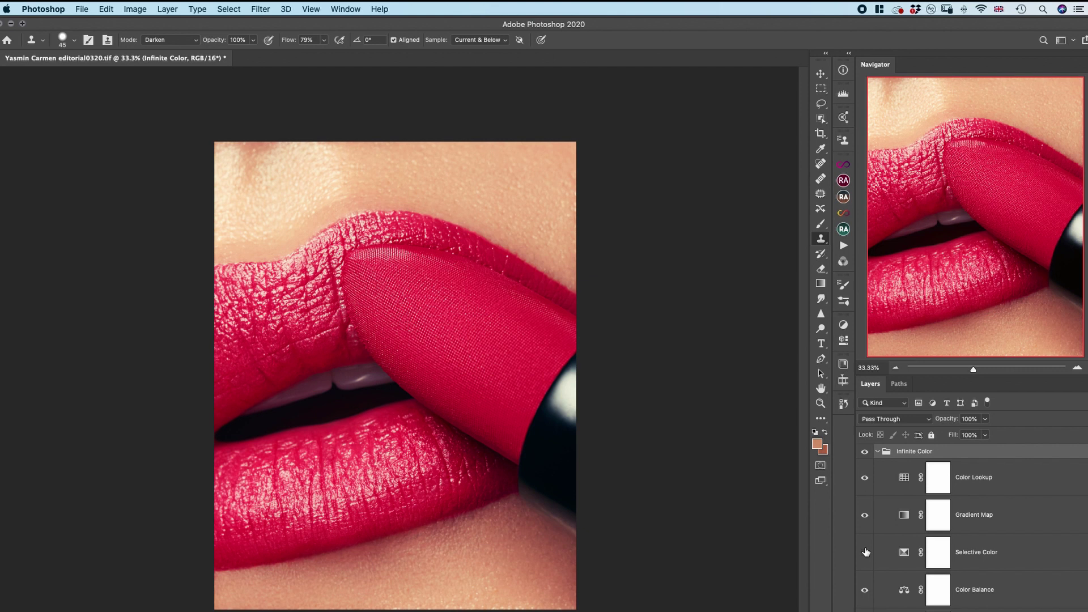
Lower the opacity of the Selective Color layer in the Infinite Color group
{"action": "left_click", "coordinate": [1041, 554]}
{"action": "left_click", "coordinate": [985, 419]}
{"action": "left_click_drag", "start_coordinate": [986, 436], "coordinate": [949, 436]}
Collapse the Infinite Color group, compare the image with and without it, and inspect the lips close up
{"action": "left_click", "coordinate": [878, 451]}
{"action": "left_click", "coordinate": [865, 452]}
{"action": "left_click", "coordinate": [865, 453]}
{"action": "scroll", "coordinate": [1037, 511], "scroll_direction": "down", "scroll_amount": 2}
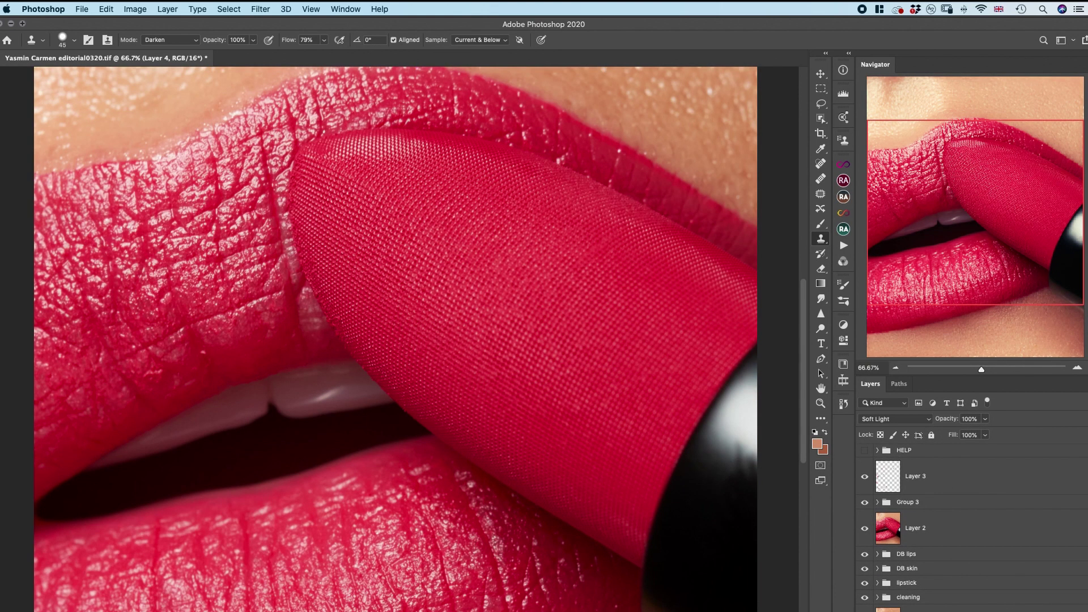
{"action": "key", "text": "super+minus"}
{"action": "key", "text": "super+minus"}
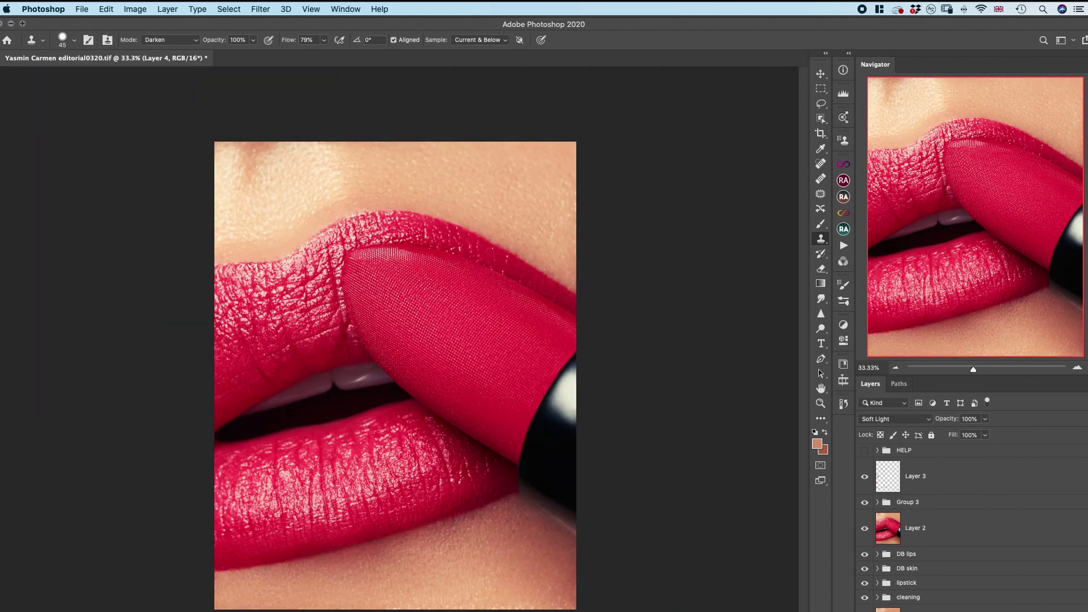